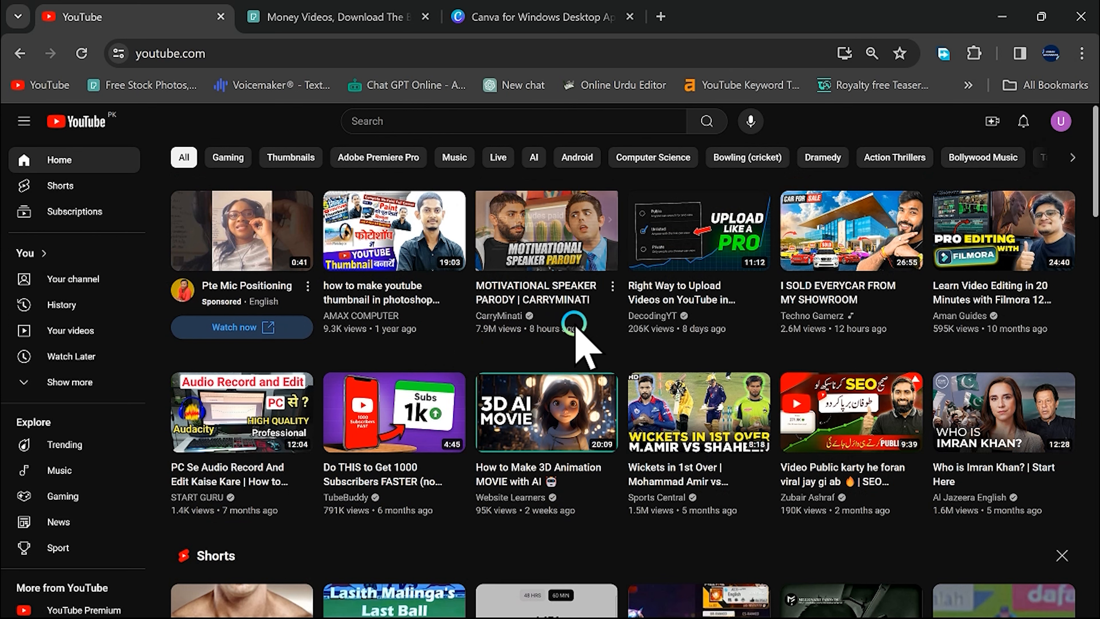
# Browse the YouTube home feed and examine the thumbnails of the recommended videos.
pyautogui.scroll(-4, 468, 363)
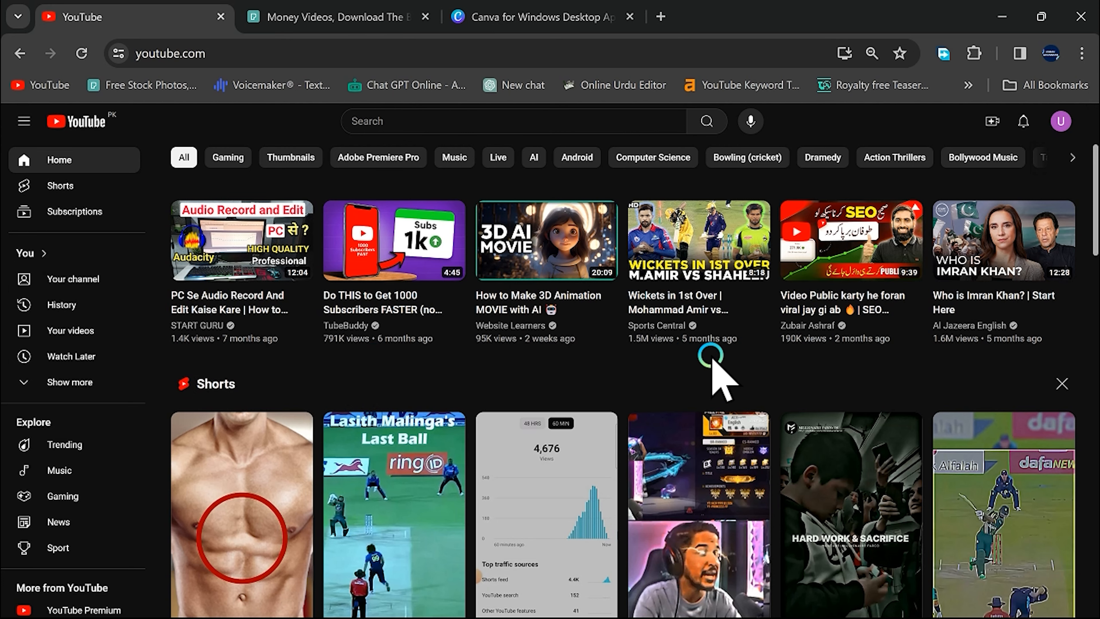
pyautogui.scroll(-5, 702, 364)
pyautogui.scroll(-9, 713, 377)
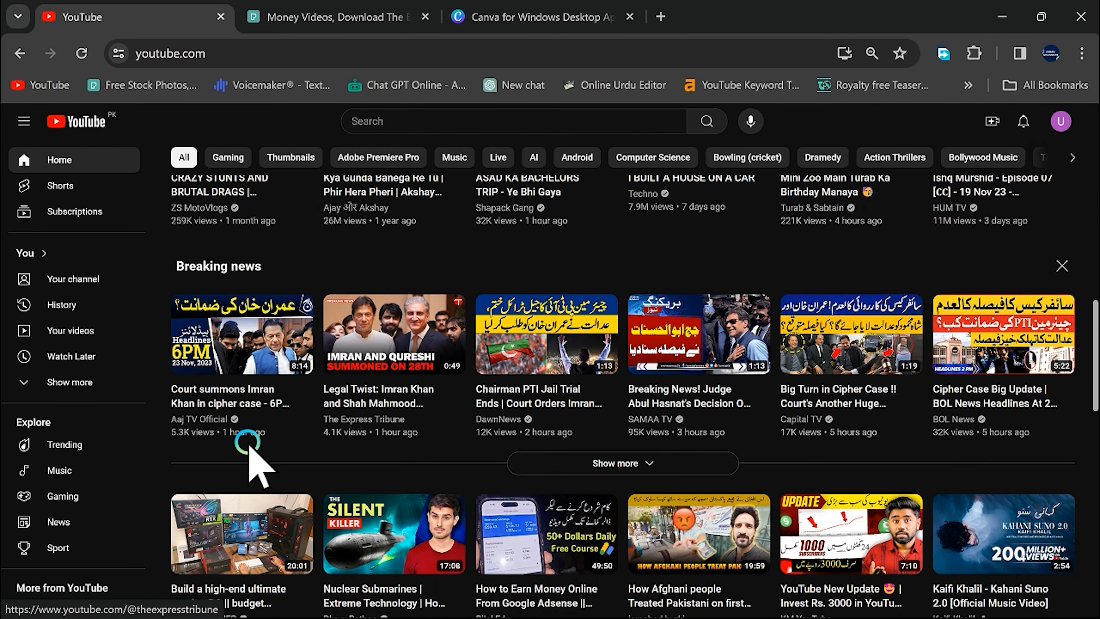
pyautogui.scroll(-1, 253, 450)
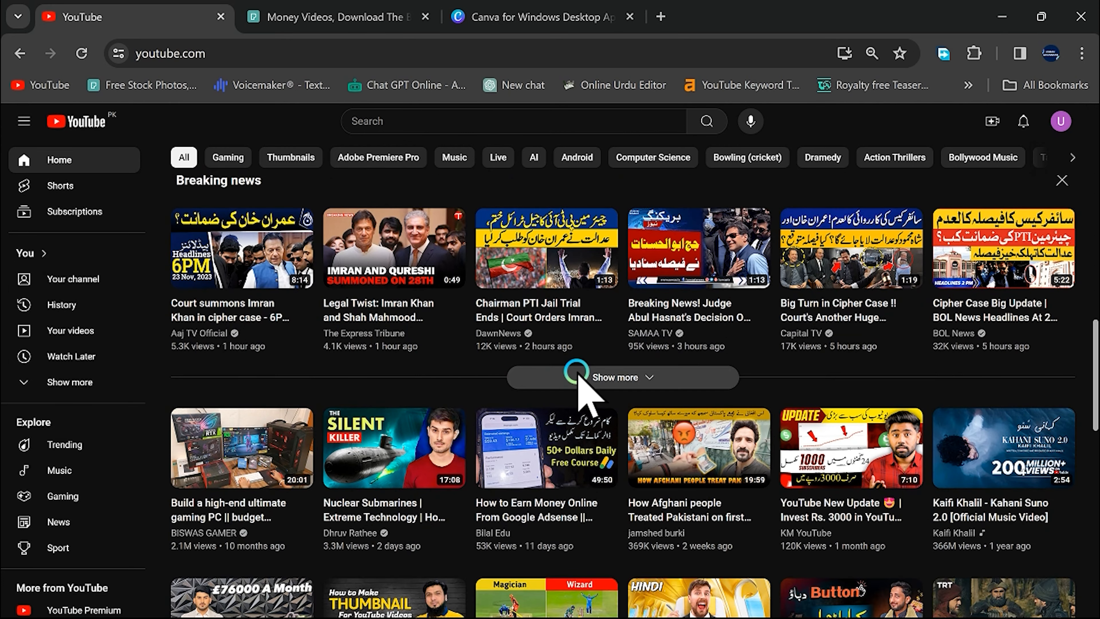
pyautogui.scroll(-2, 825, 383)
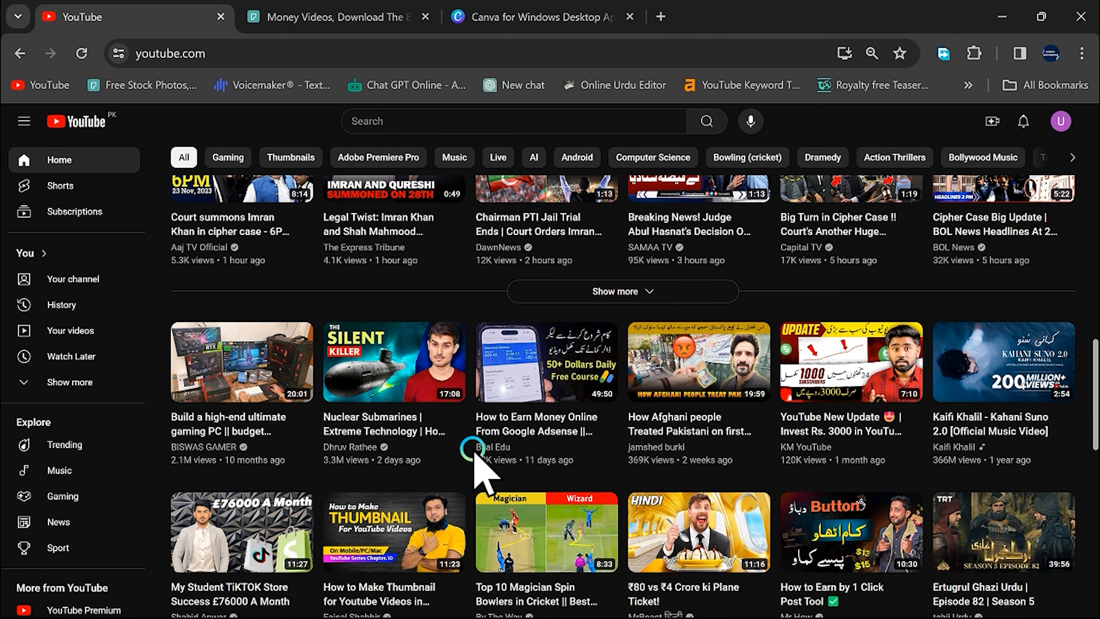
pyautogui.scroll(-3, 438, 433)
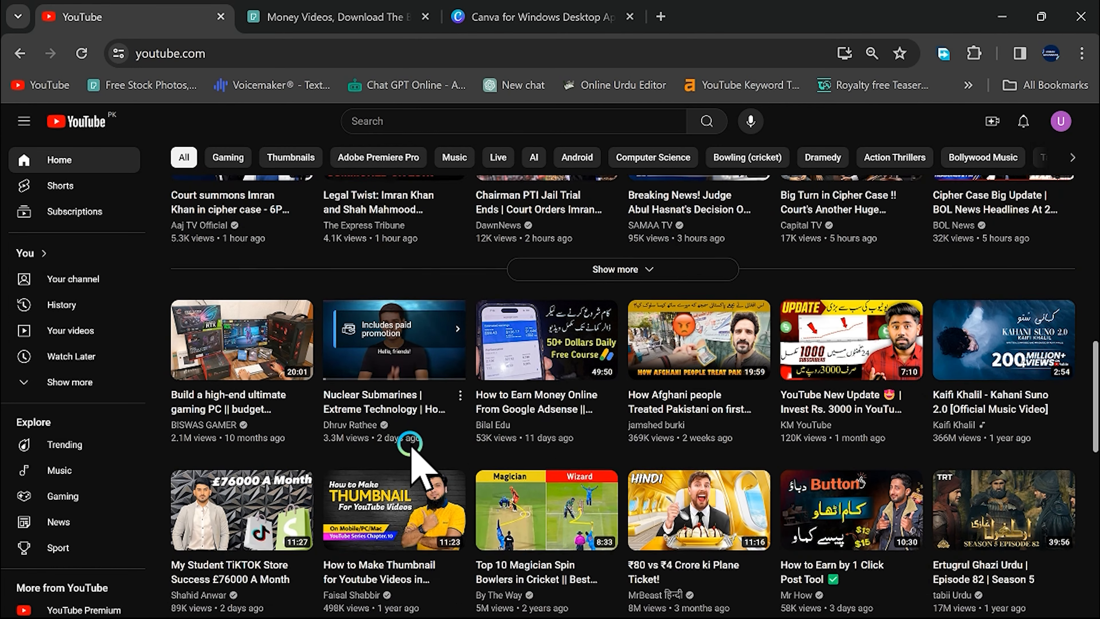
pyautogui.scroll(-3, 415, 421)
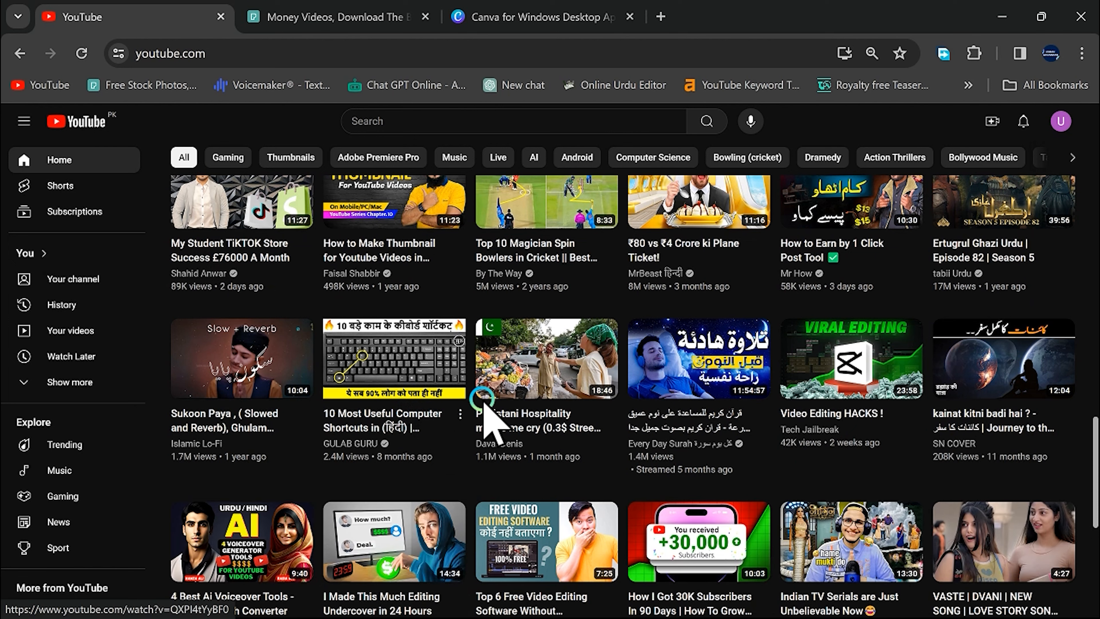
pyautogui.scroll(-5, 558, 403)
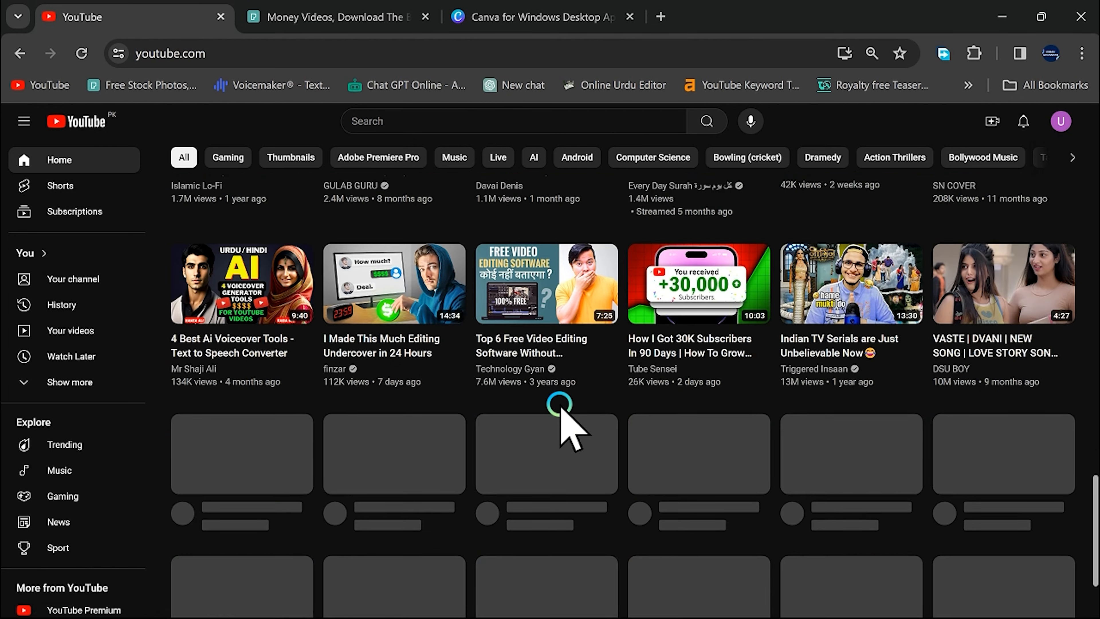
pyautogui.scroll(-3, 511, 403)
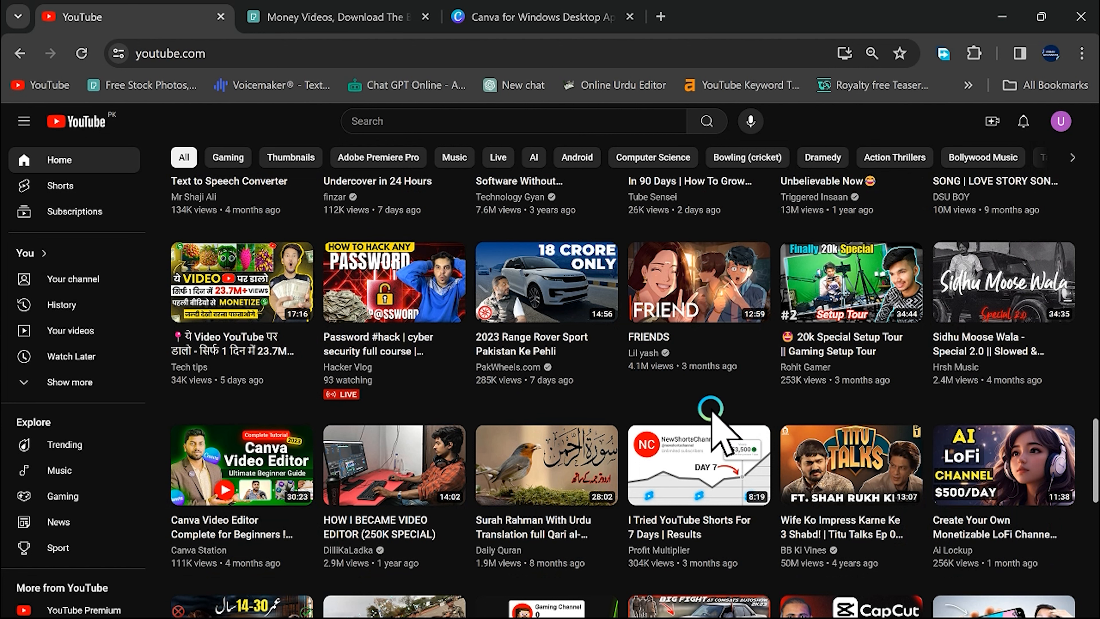
pyautogui.scroll(-2, 712, 412)
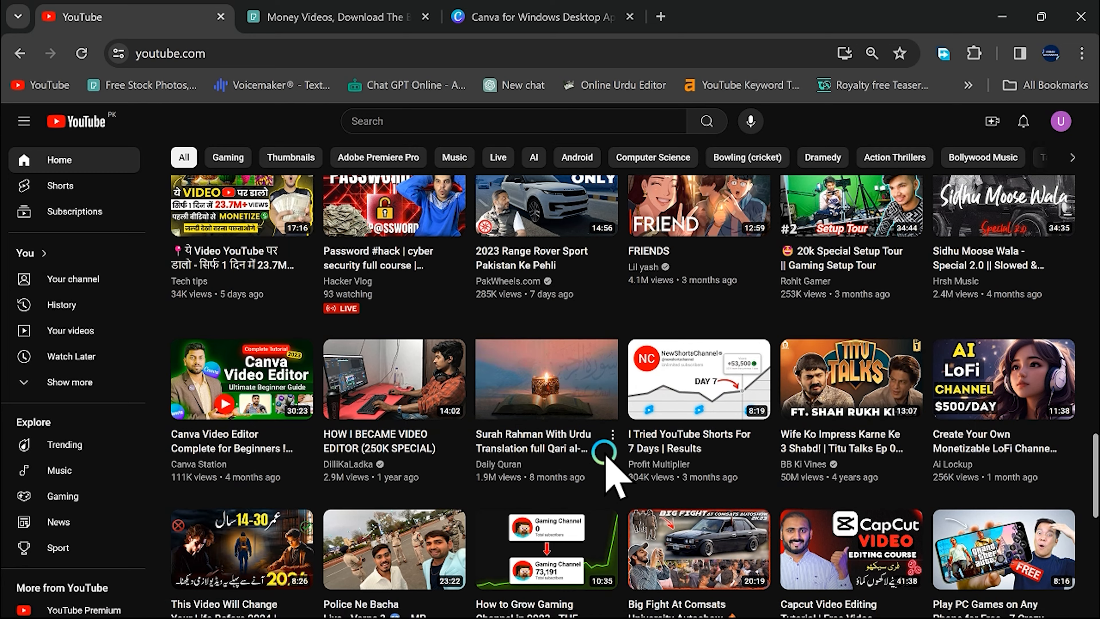
pyautogui.scroll(10, 606, 463)
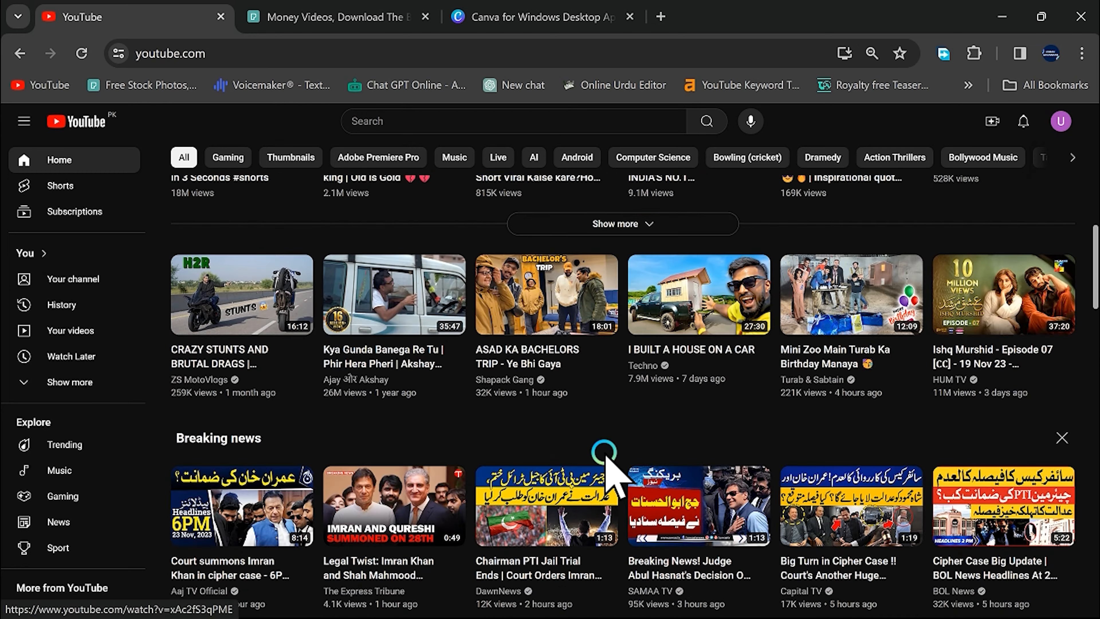
pyautogui.scroll(8, 606, 464)
pyautogui.scroll(-6, 292, 459)
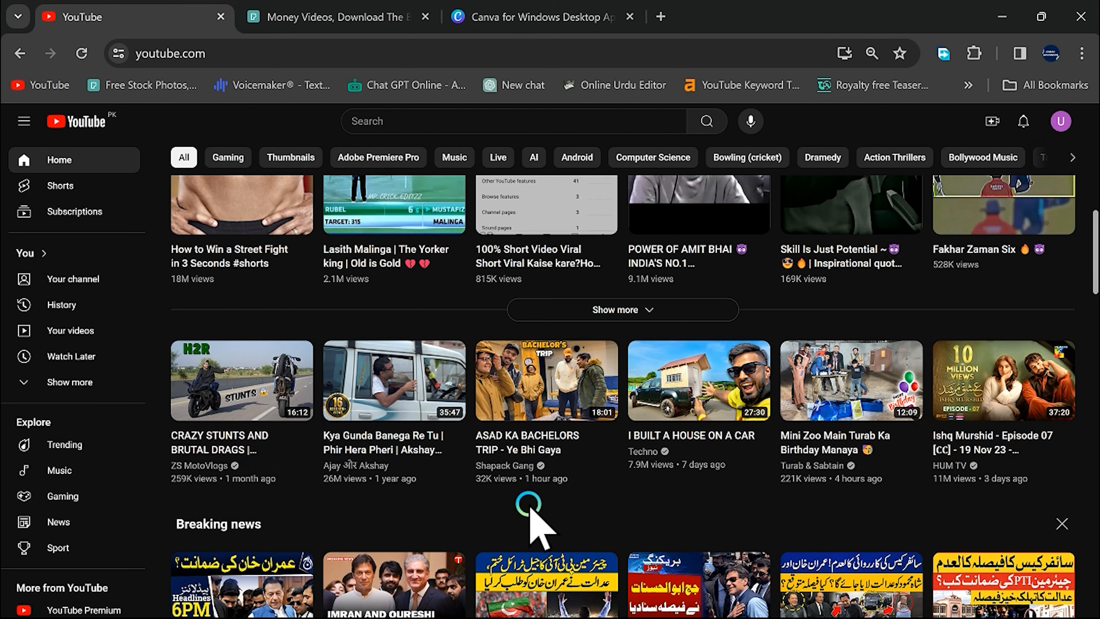
pyautogui.scroll(-4, 529, 506)
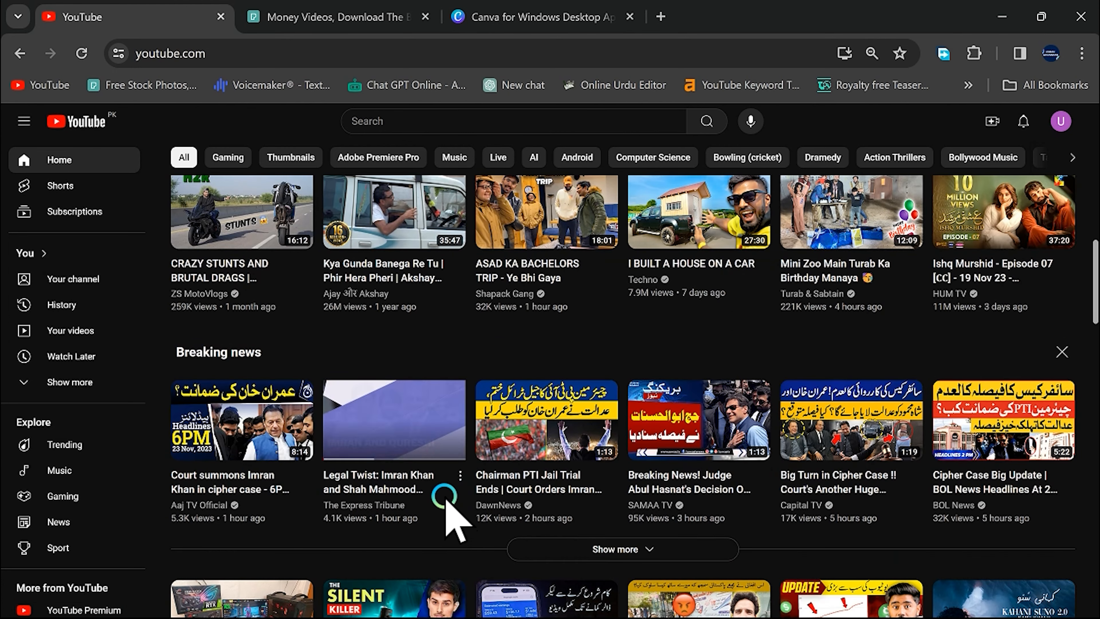
pyautogui.scroll(-4, 447, 504)
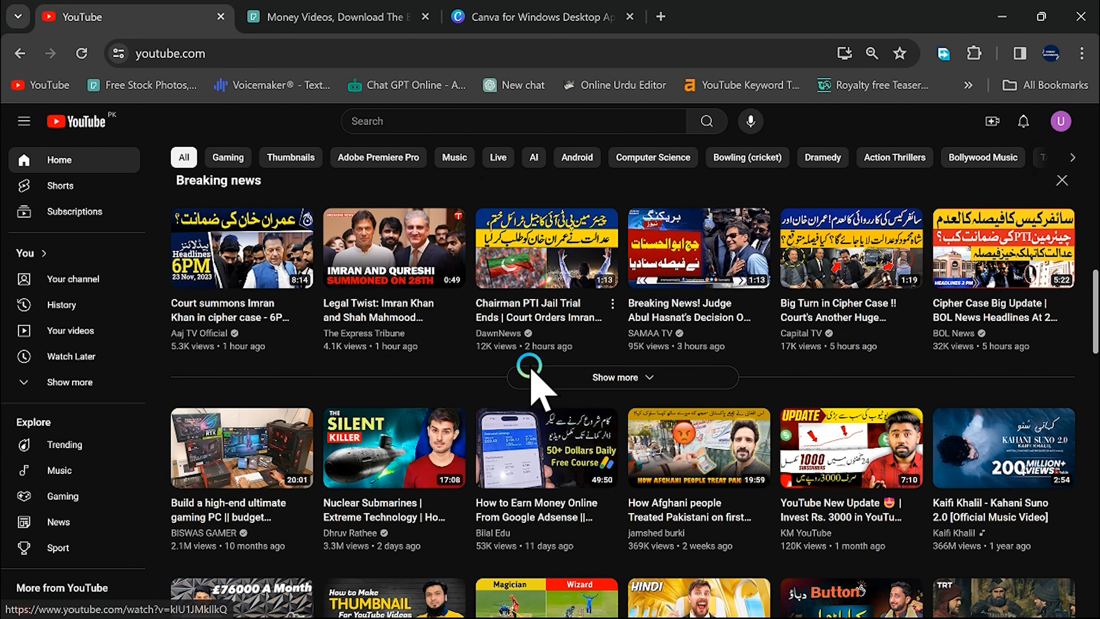
pyautogui.scroll(6, 529, 366)
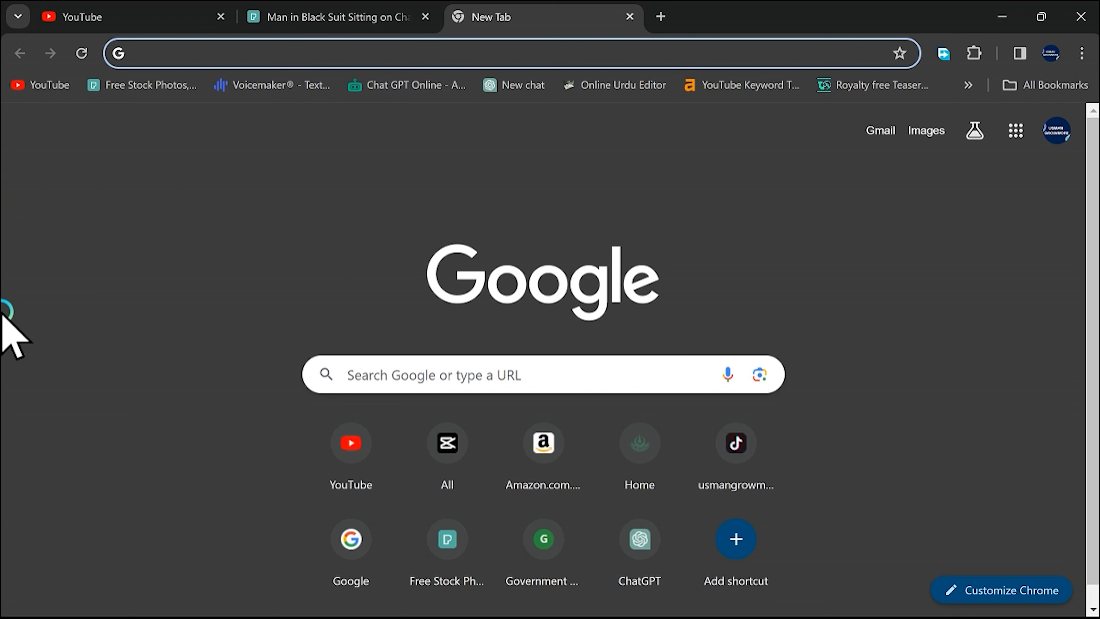
# Search Google for "CANVA SOFTWERE PC DOWNLORD" in the new browser tab.
pyautogui.write('CANVA')
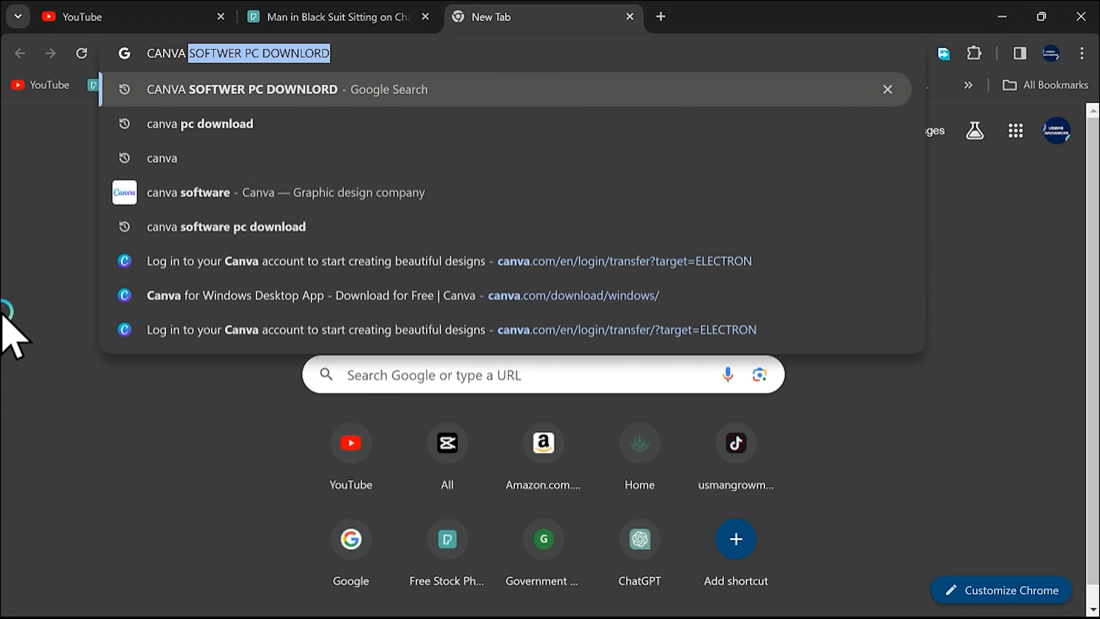
pyautogui.write(' SOF')
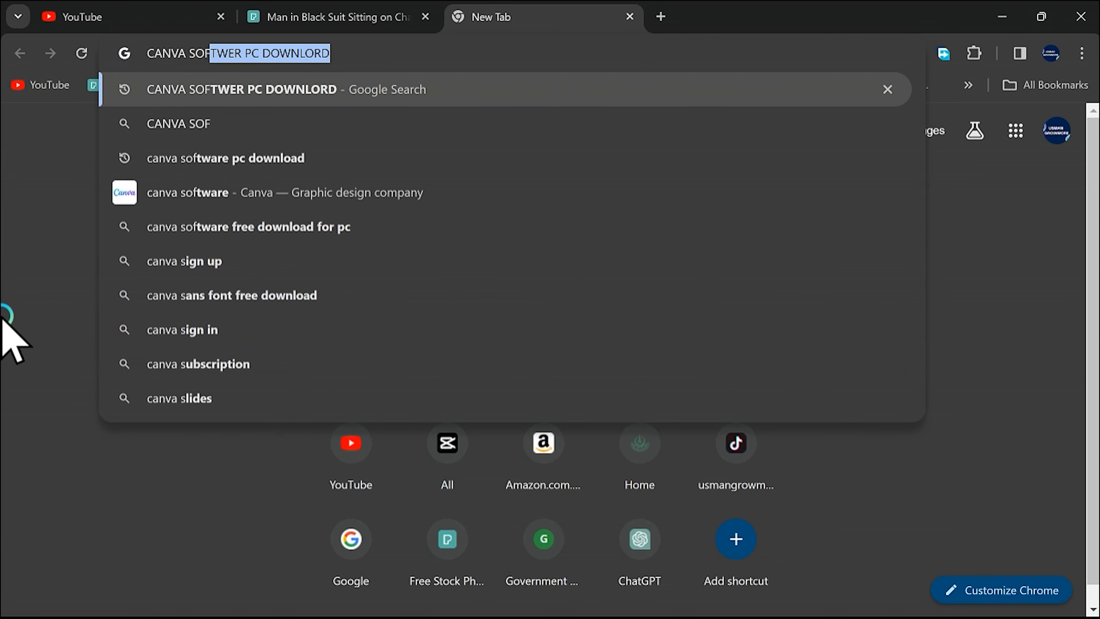
pyautogui.write('TWERE ')
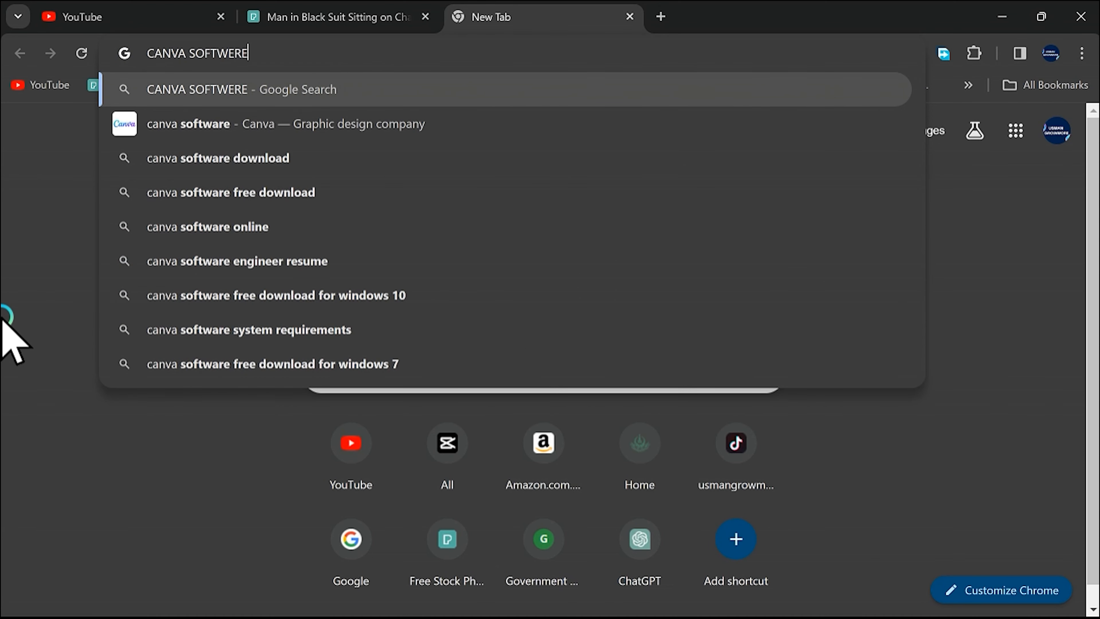
pyautogui.write('PC DOW')
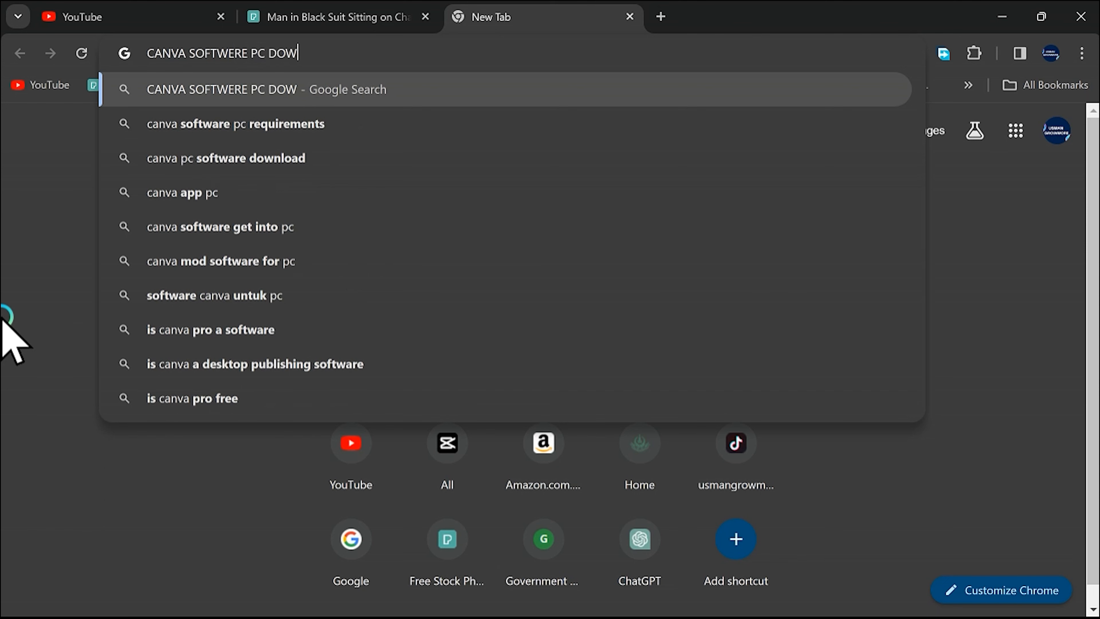
pyautogui.write('NLORD')
pyautogui.press('Return')
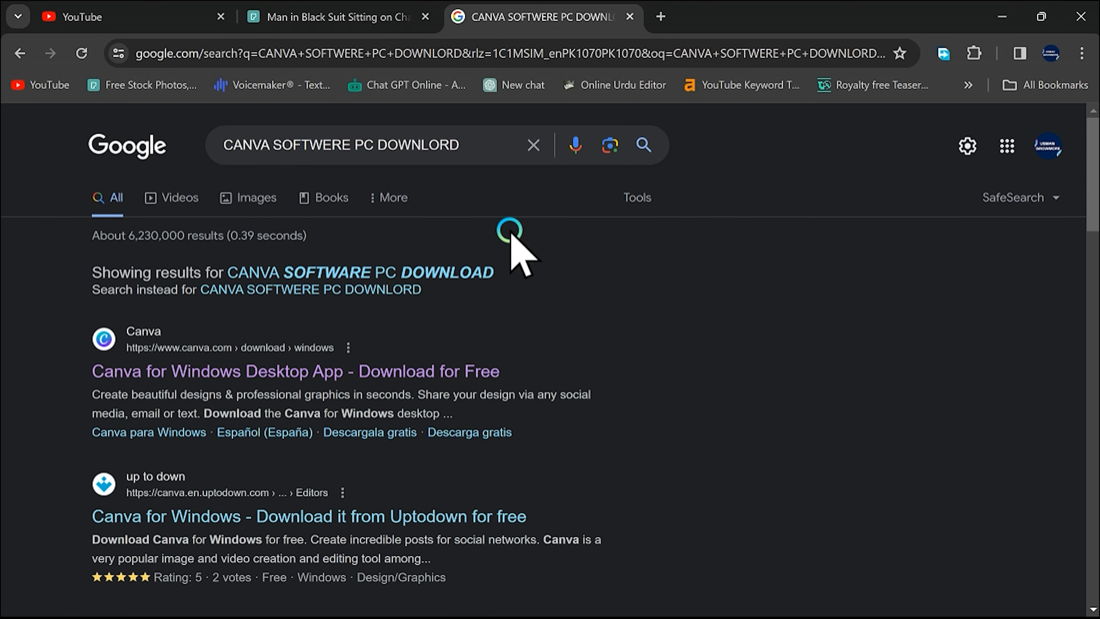
# Open Canva's official Windows desktop app download page from the search results and look it over.
pyautogui.click(116, 371)
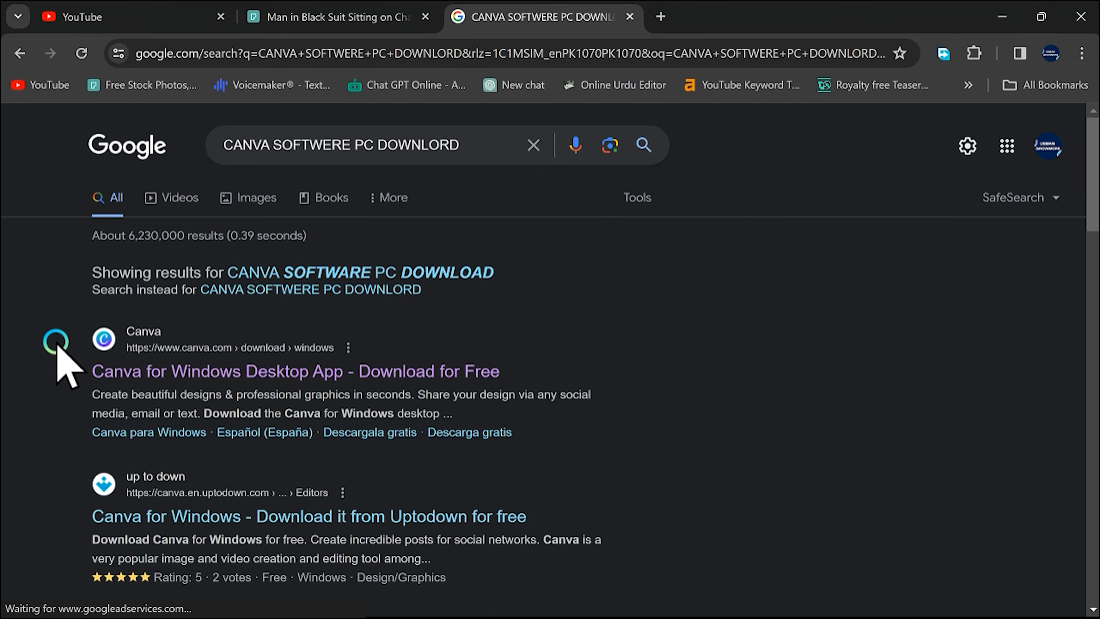
pyautogui.scroll(-3, 26, 357)
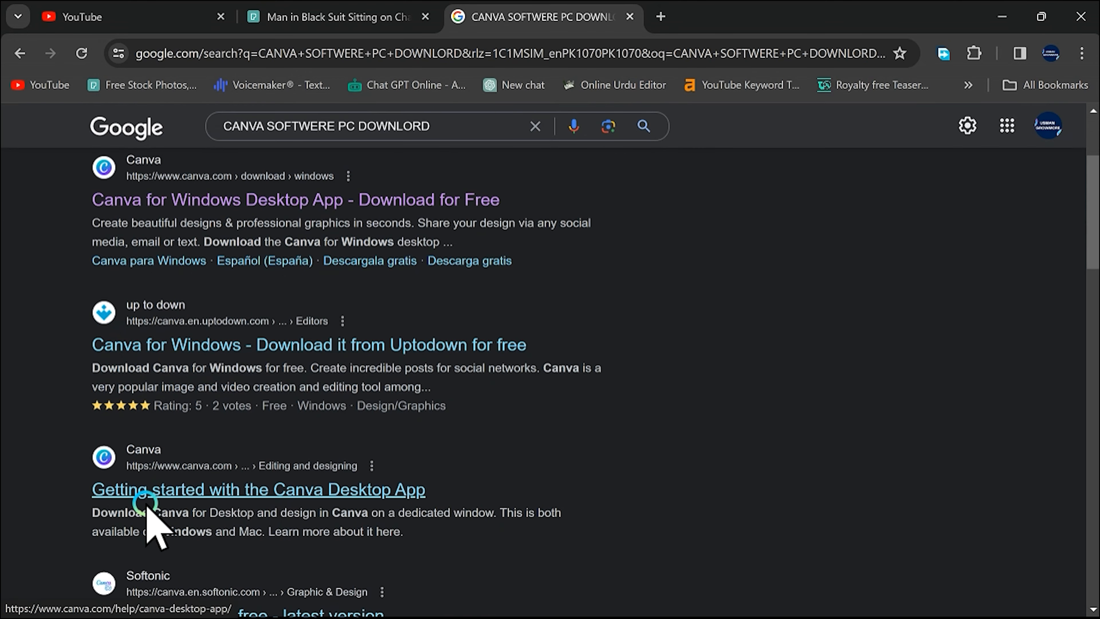
pyautogui.scroll(-5, 156, 491)
pyautogui.scroll(9, 164, 505)
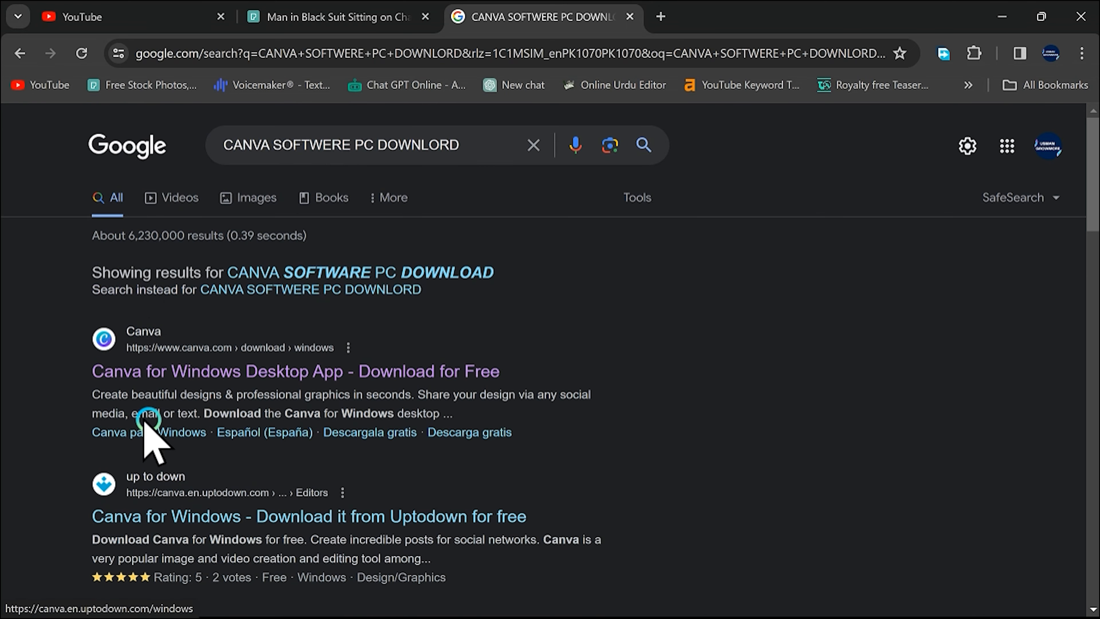
pyautogui.scroll(-2, 12, 398)
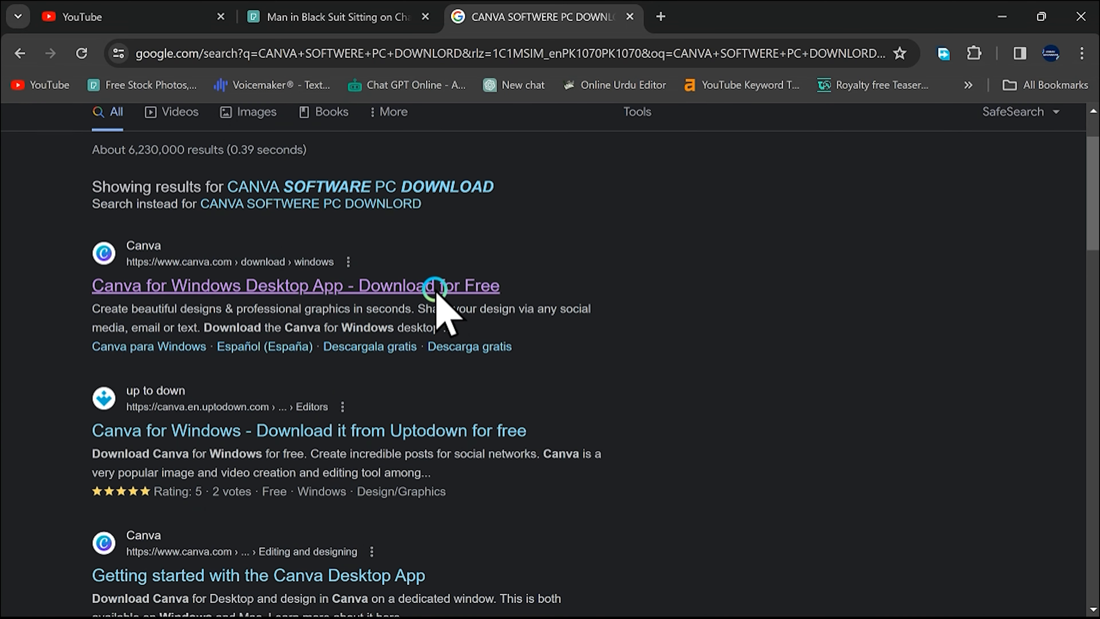
pyautogui.click(255, 295)
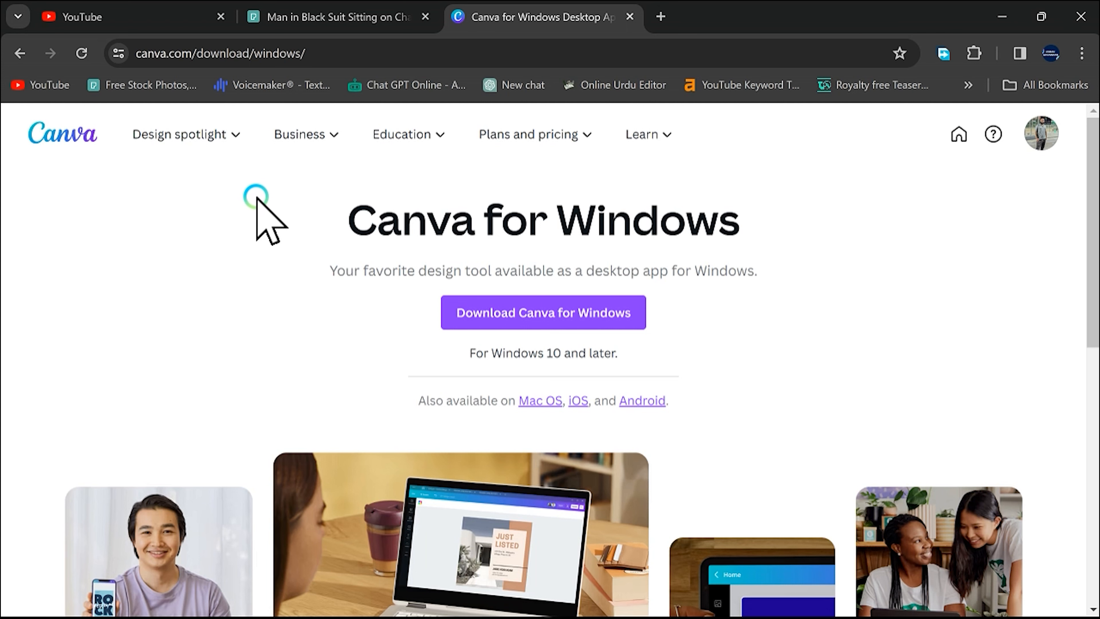
pyautogui.scroll(-2, 264, 212)
pyautogui.scroll(2, 303, 219)
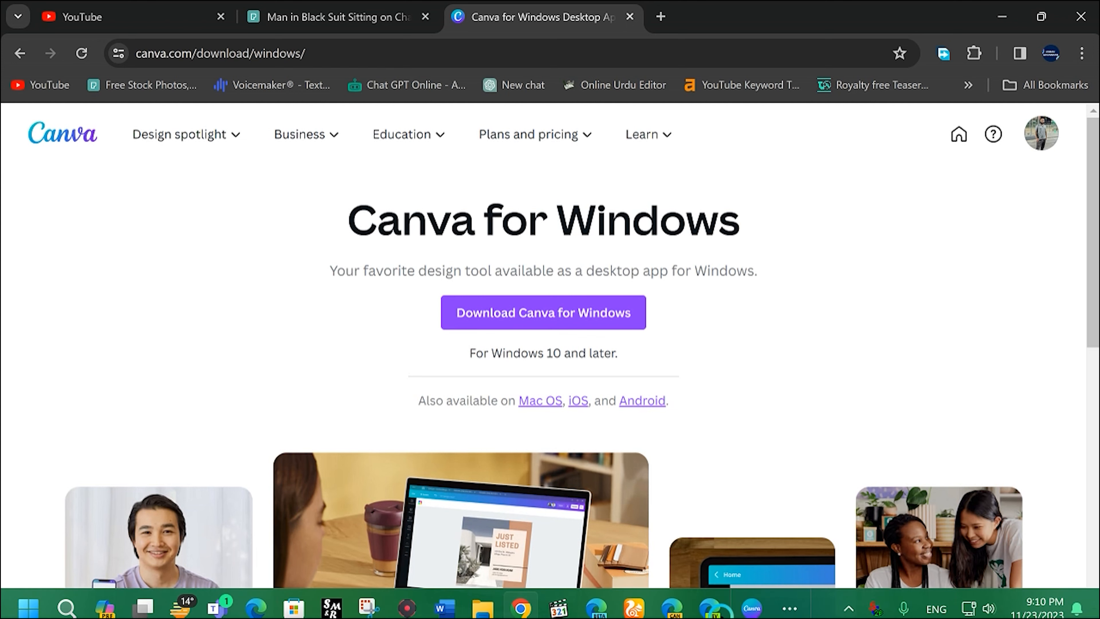
# Switch to the Canva desktop app and create a new blank YouTube Thumbnail design.
pyautogui.moveTo(756, 596)
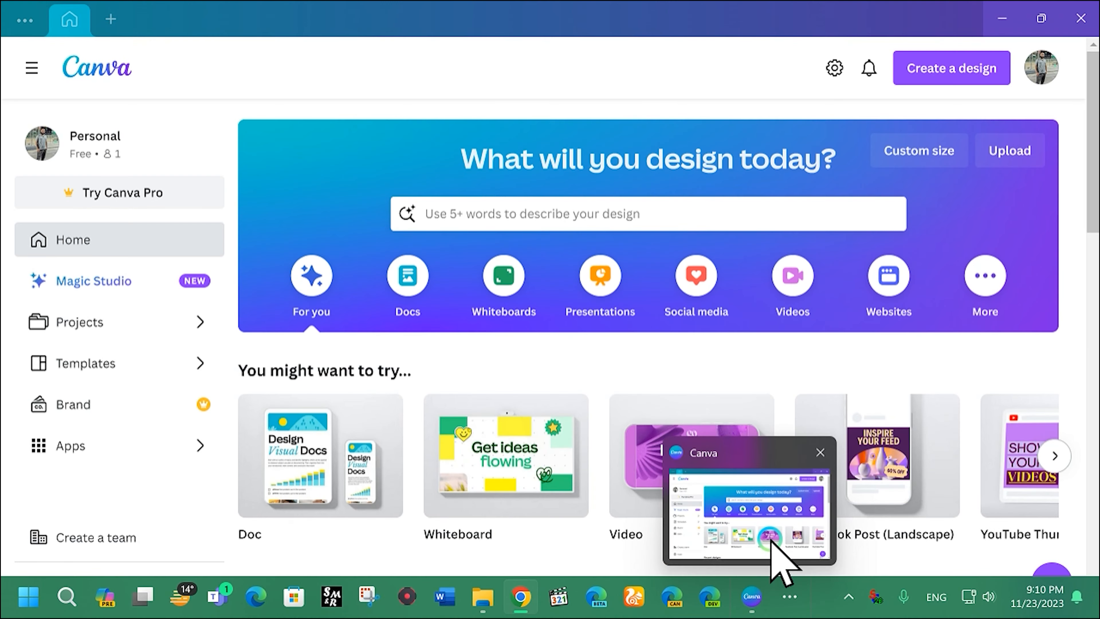
pyautogui.click(771, 542)
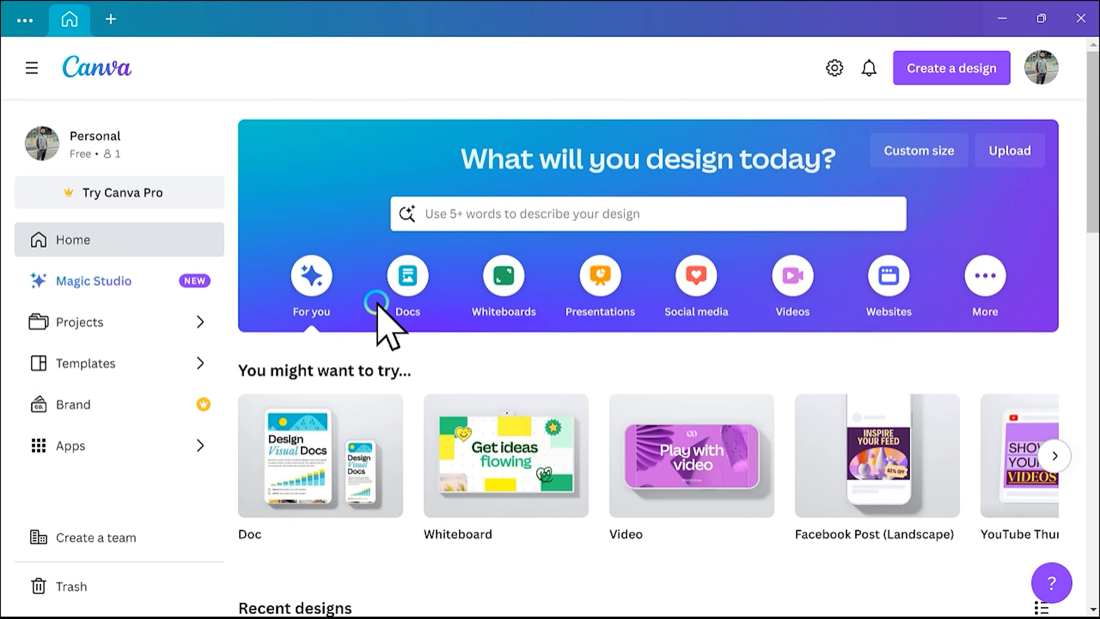
pyautogui.scroll(-5, 822, 352)
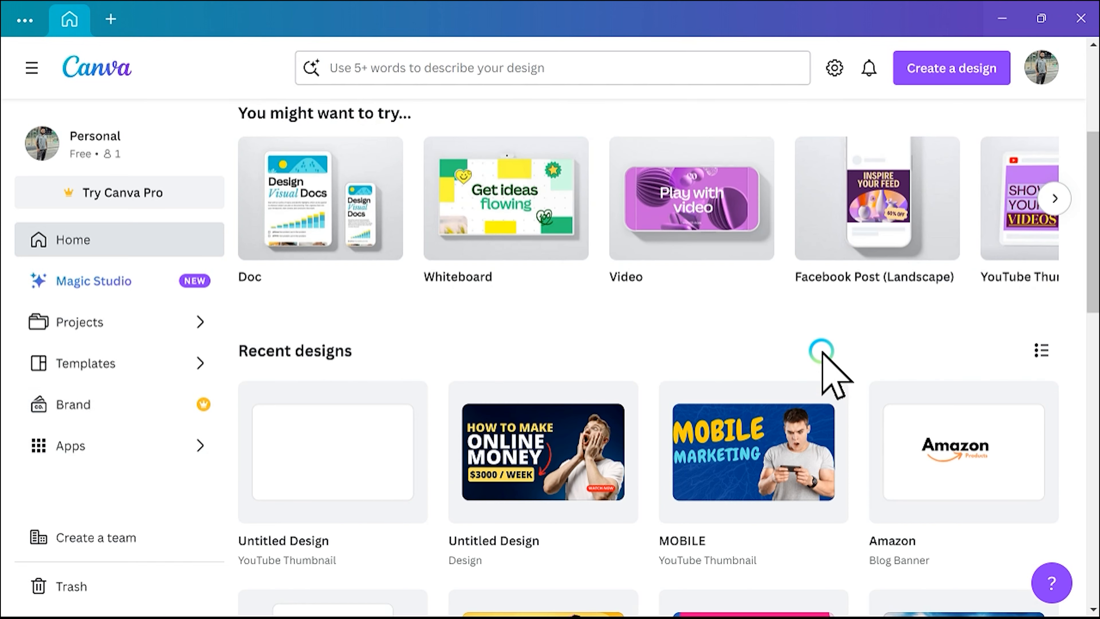
pyautogui.scroll(5, 818, 356)
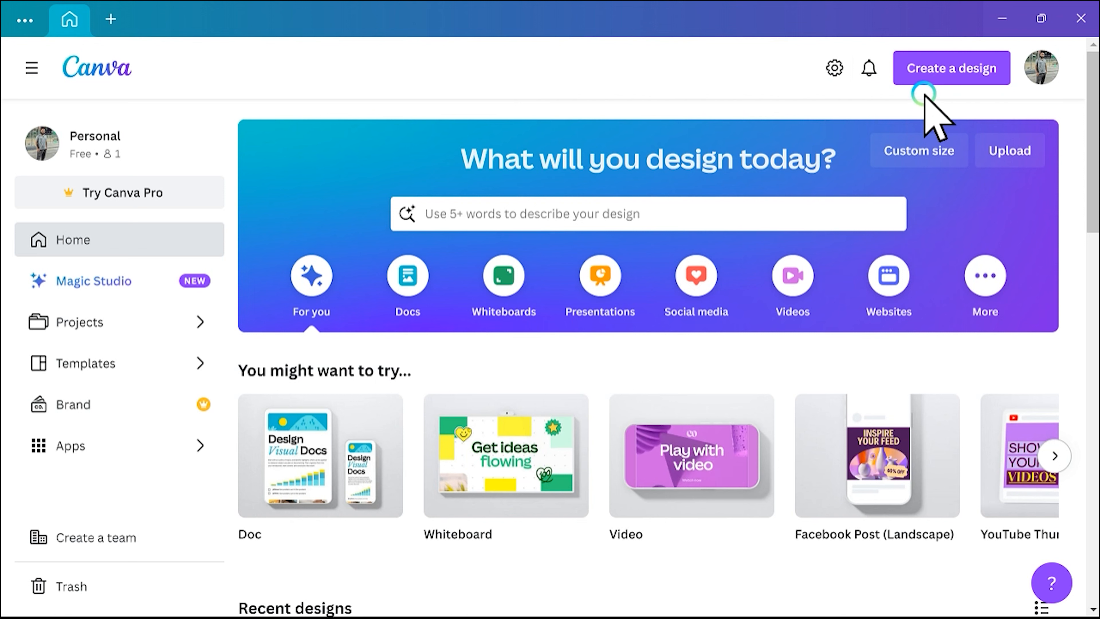
pyautogui.click(952, 72)
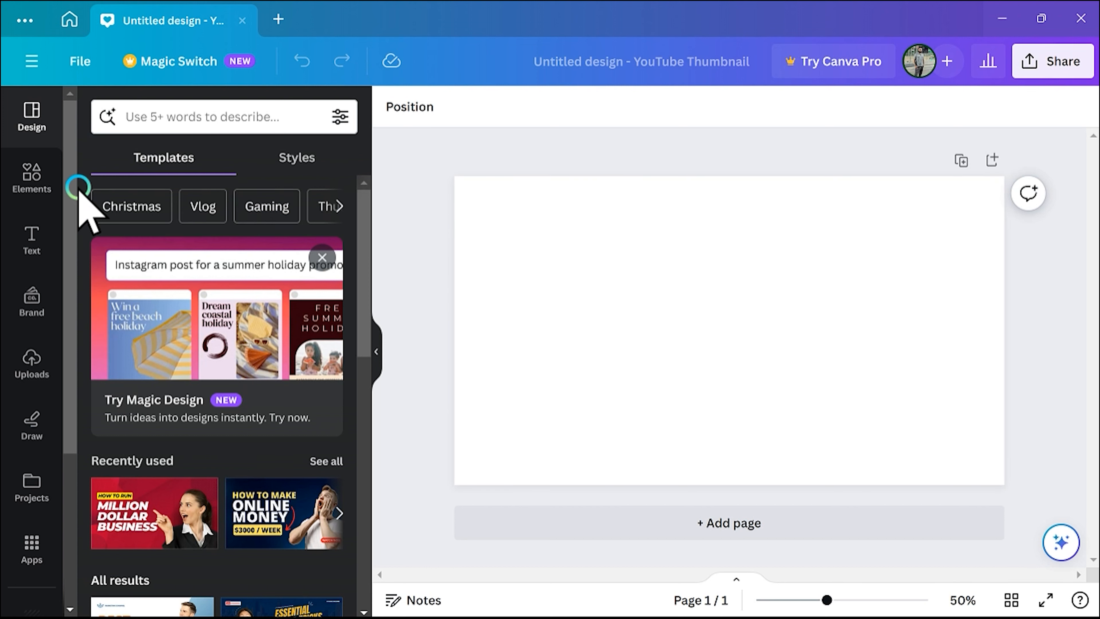
# Examine the ready-made YouTube thumbnail templates offered for the blank design.
pyautogui.scroll(-4, 199, 347)
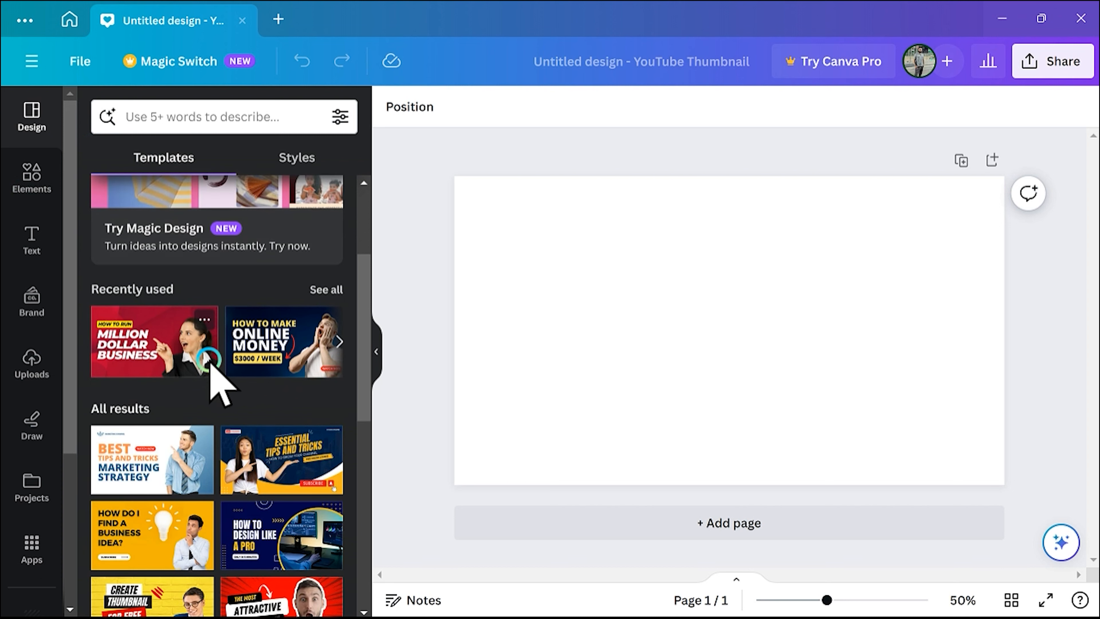
pyautogui.scroll(4, 367, 339)
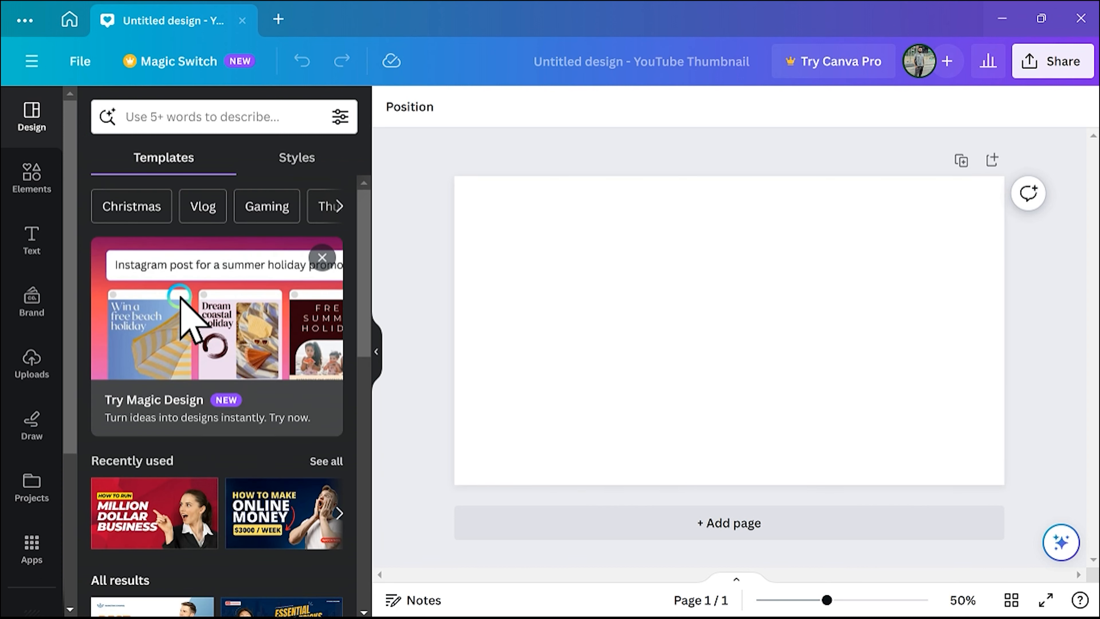
pyautogui.scroll(-3, 212, 303)
pyautogui.scroll(-3, 212, 292)
pyautogui.scroll(-3, 217, 290)
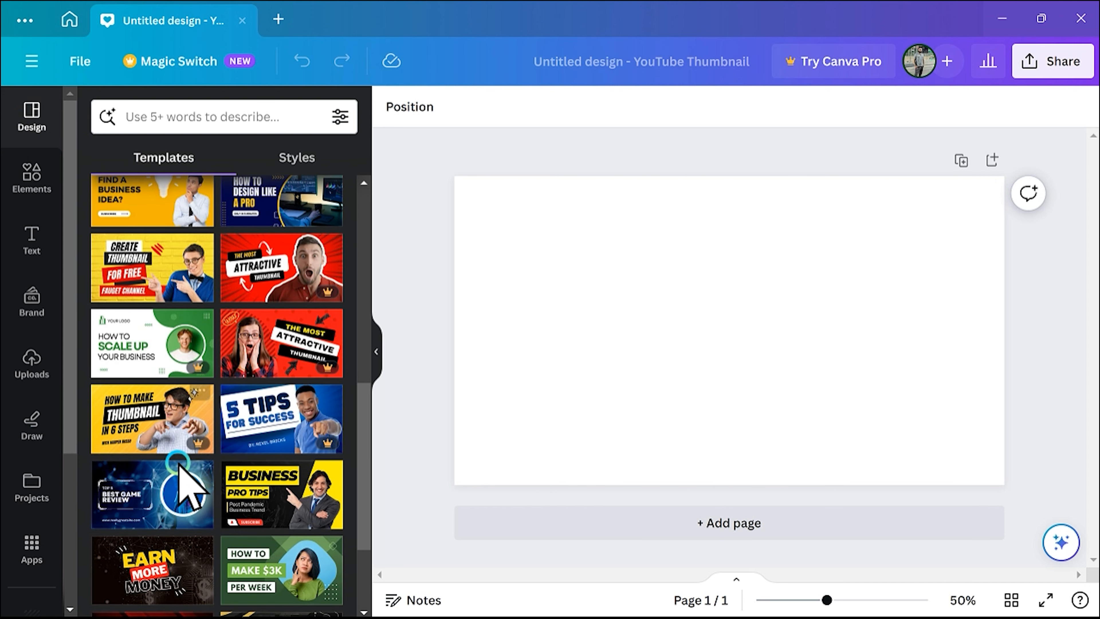
pyautogui.scroll(-3, 179, 467)
pyautogui.scroll(-3, 218, 438)
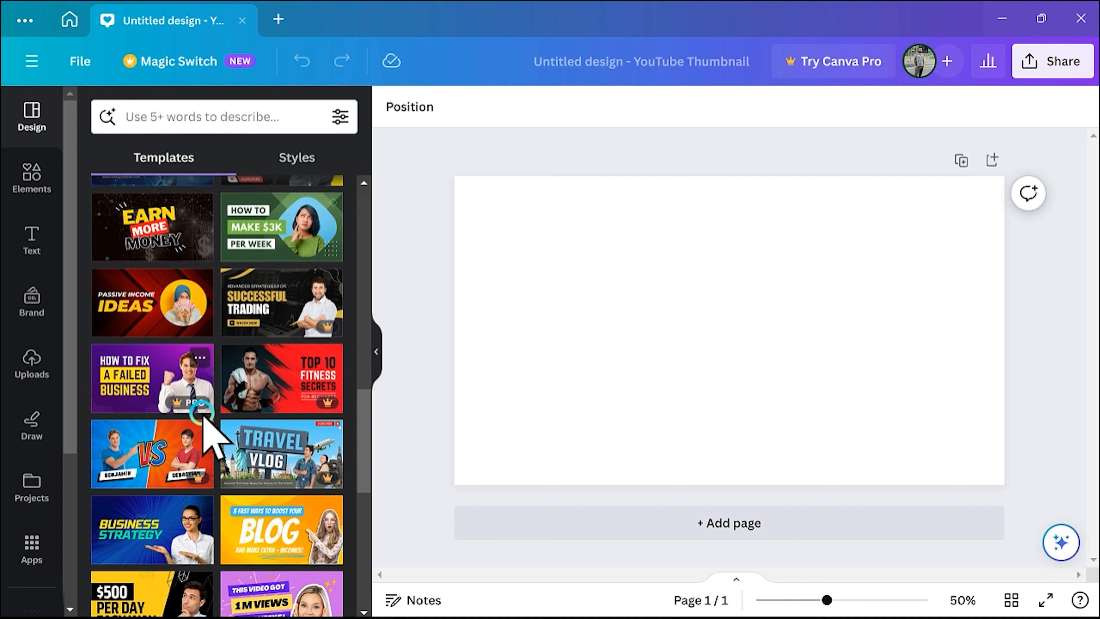
pyautogui.scroll(-2, 204, 416)
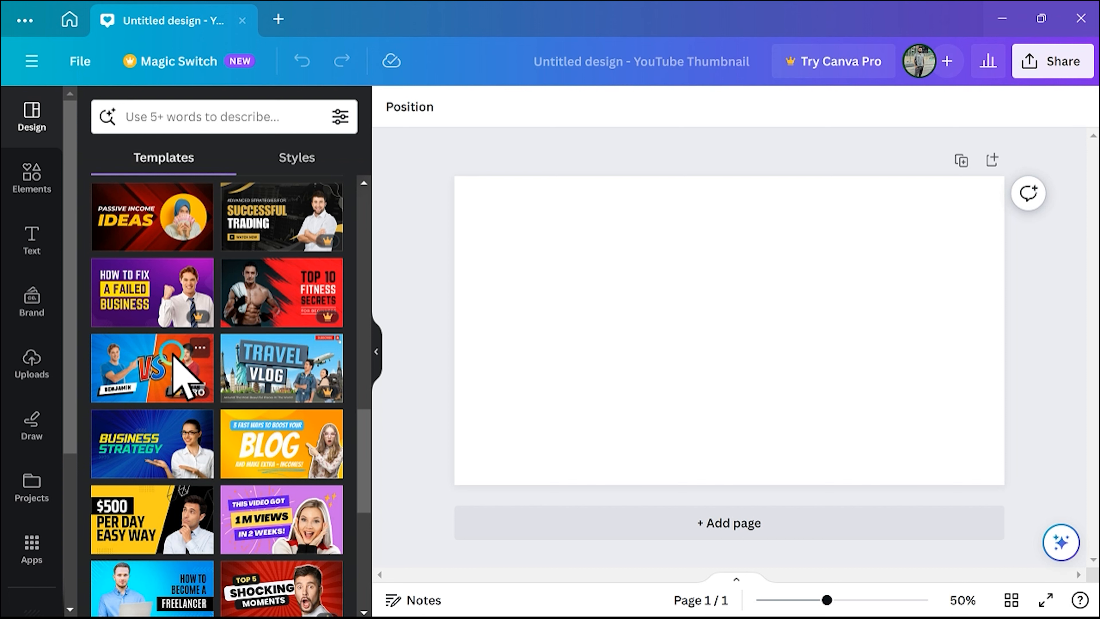
# Compare the YouTube thumbnail templates in the recently used and all-results sections.
pyautogui.scroll(-2, 181, 346)
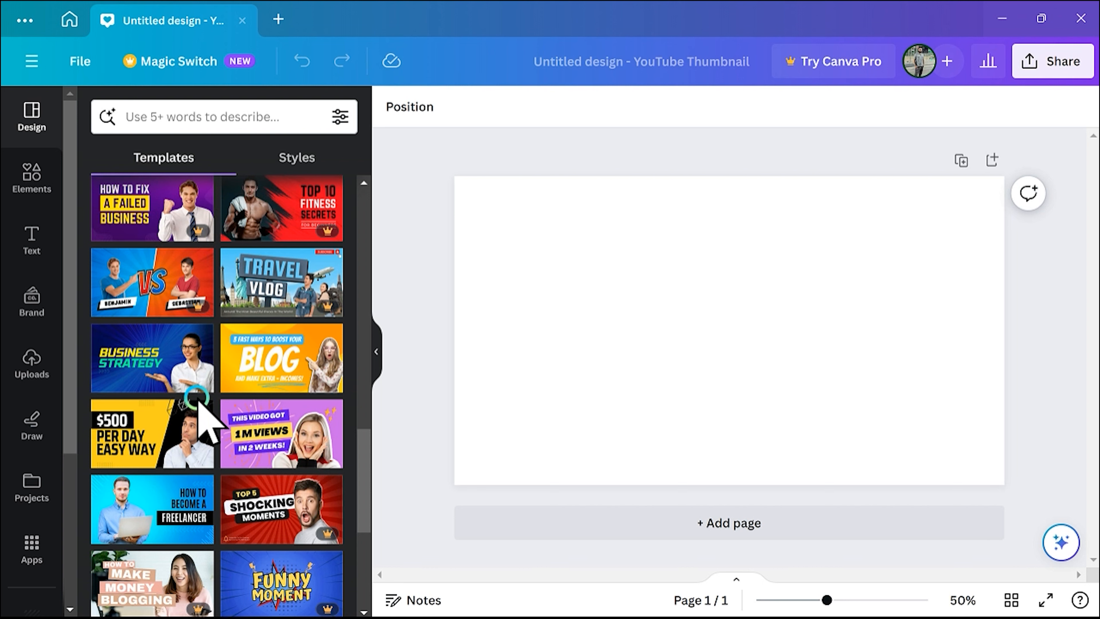
pyautogui.scroll(6, 195, 454)
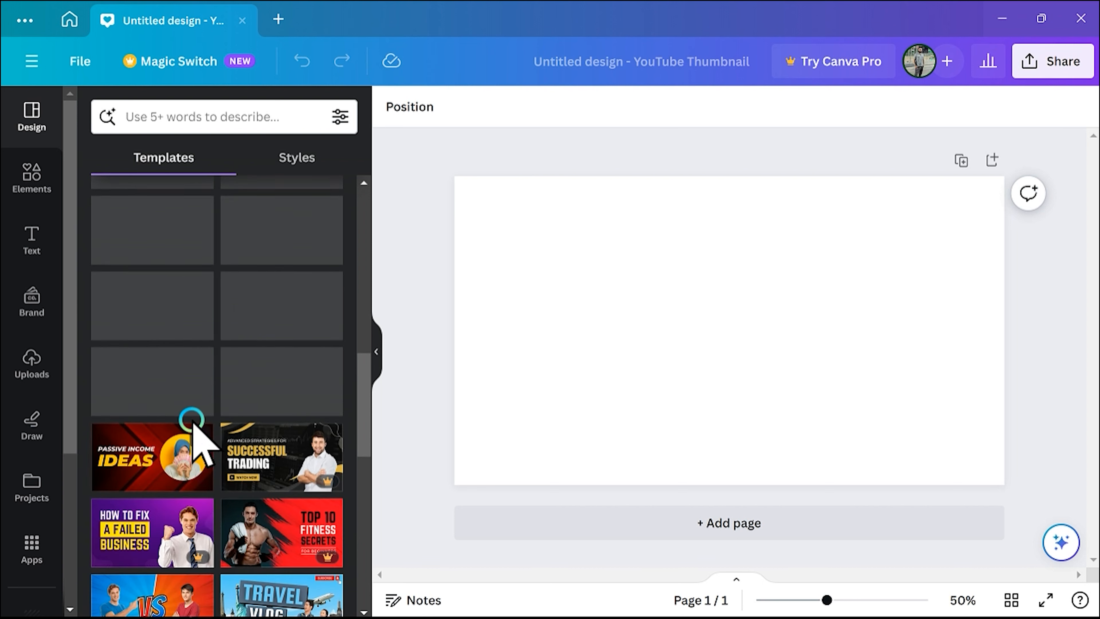
pyautogui.scroll(3, 192, 424)
pyautogui.scroll(5, 189, 444)
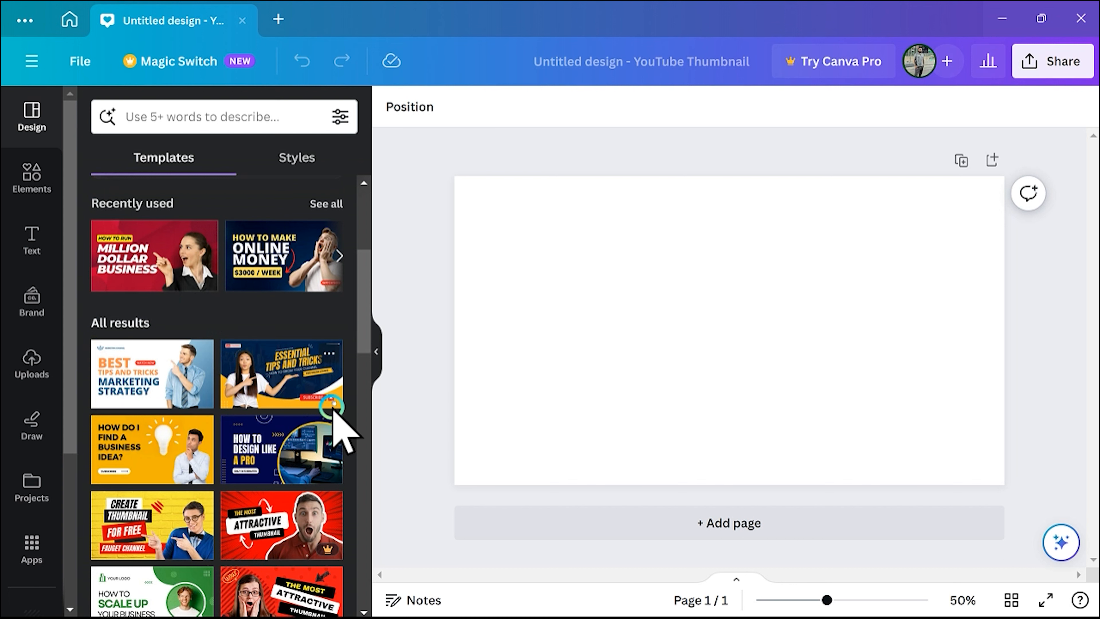
pyautogui.scroll(-4, 338, 427)
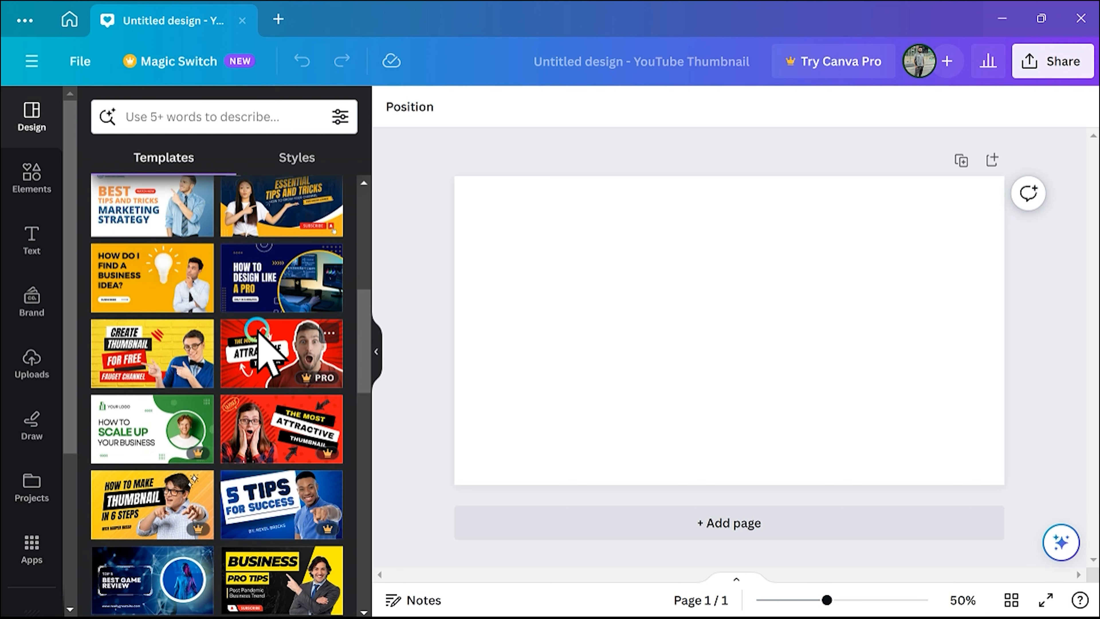
pyautogui.scroll(-4, 260, 426)
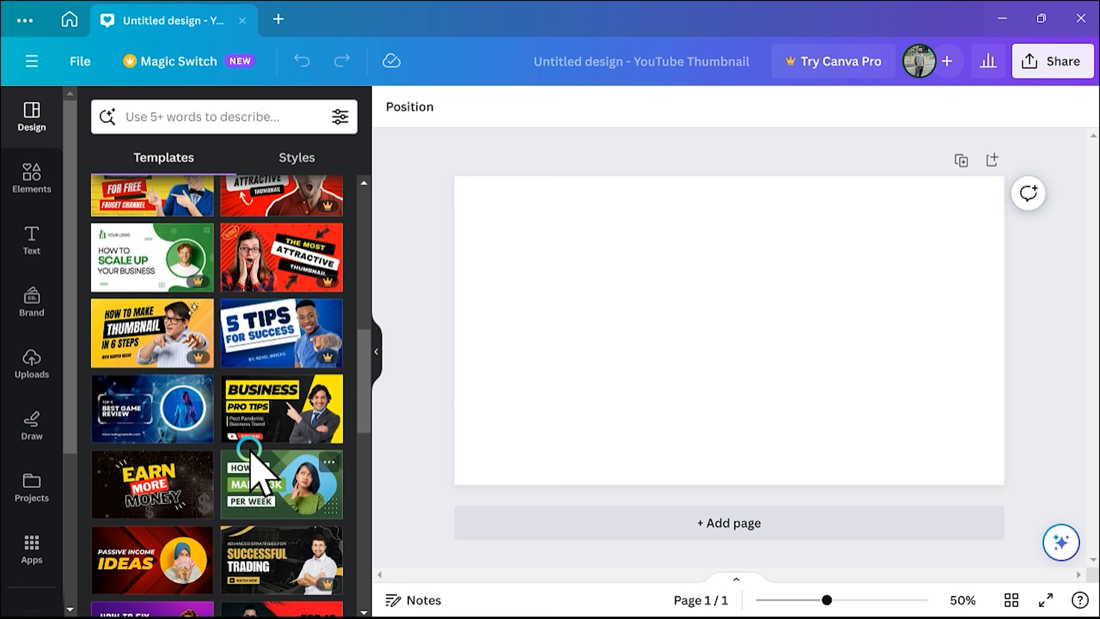
pyautogui.scroll(-4, 253, 455)
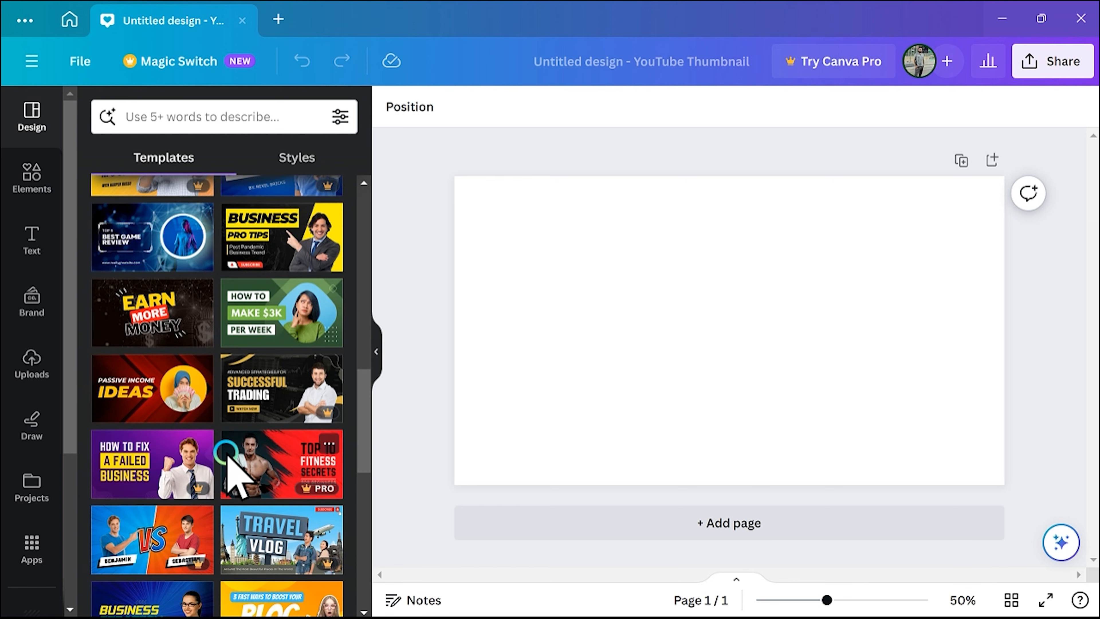
pyautogui.scroll(-6, 229, 457)
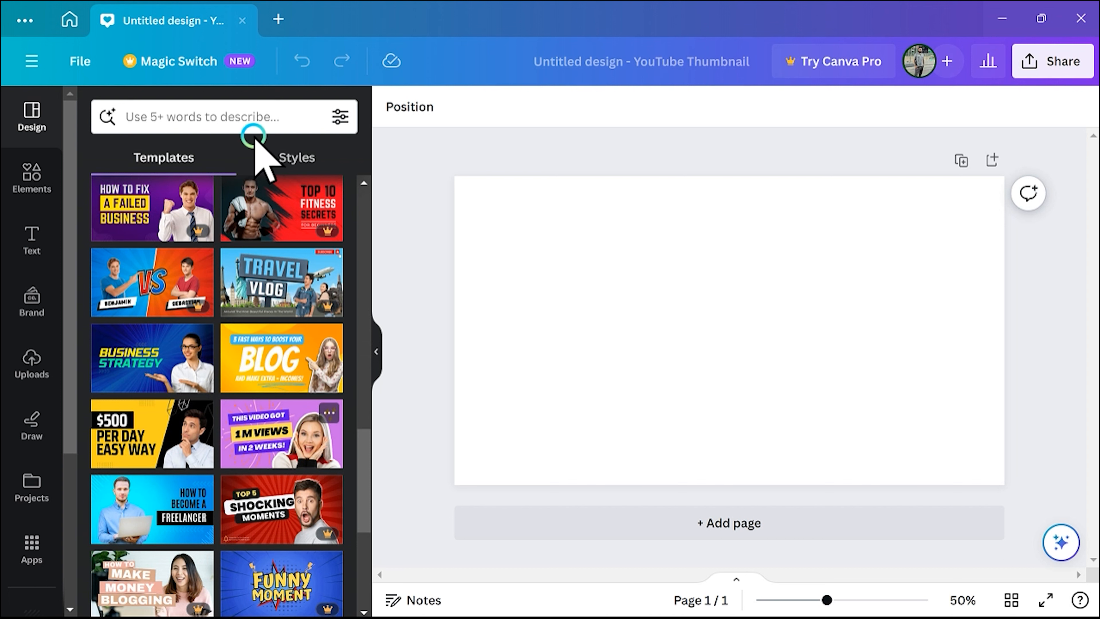
# Try the yellow "$500 PER DAY EASY WAY" template without the man's photo, and undo back to the blank page.
pyautogui.moveTo(151, 428); pyautogui.dragTo(523, 265)
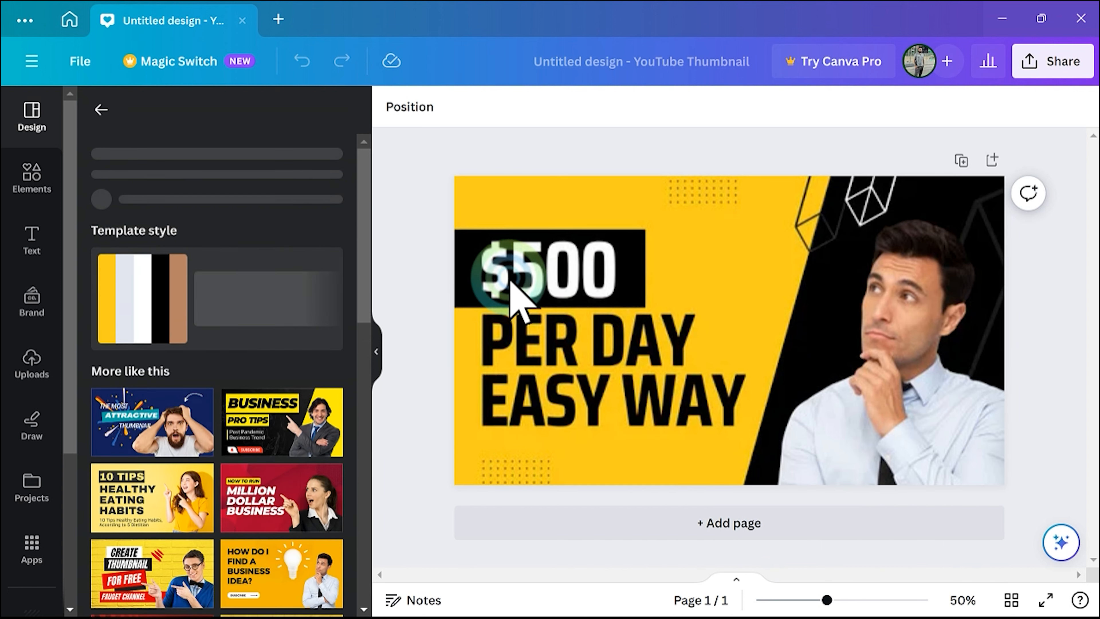
pyautogui.click(375, 351)
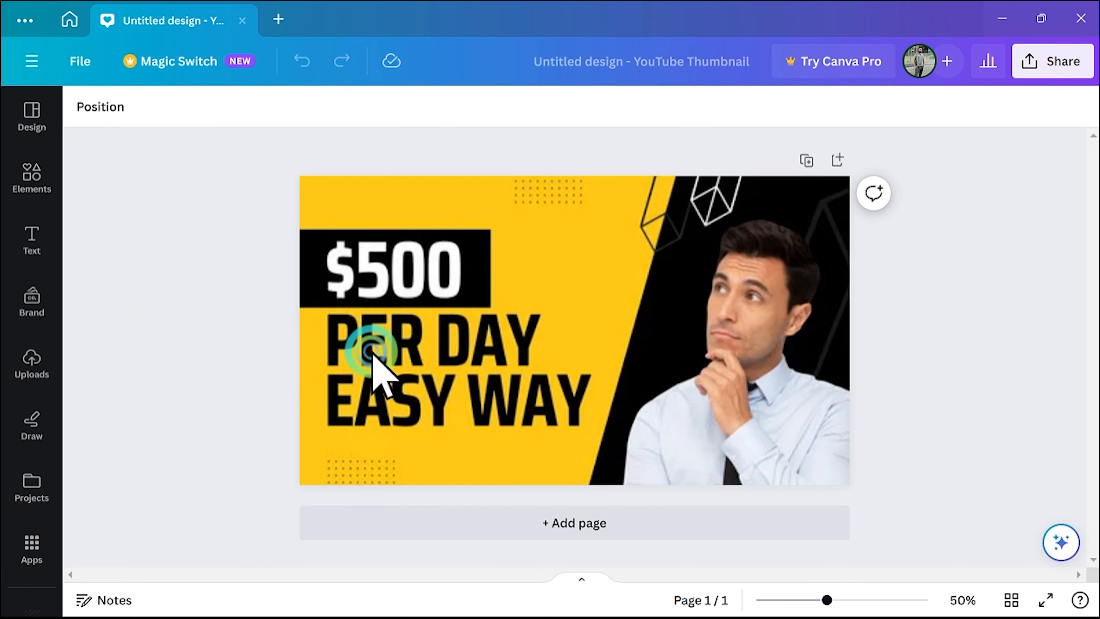
pyautogui.click(225, 353)
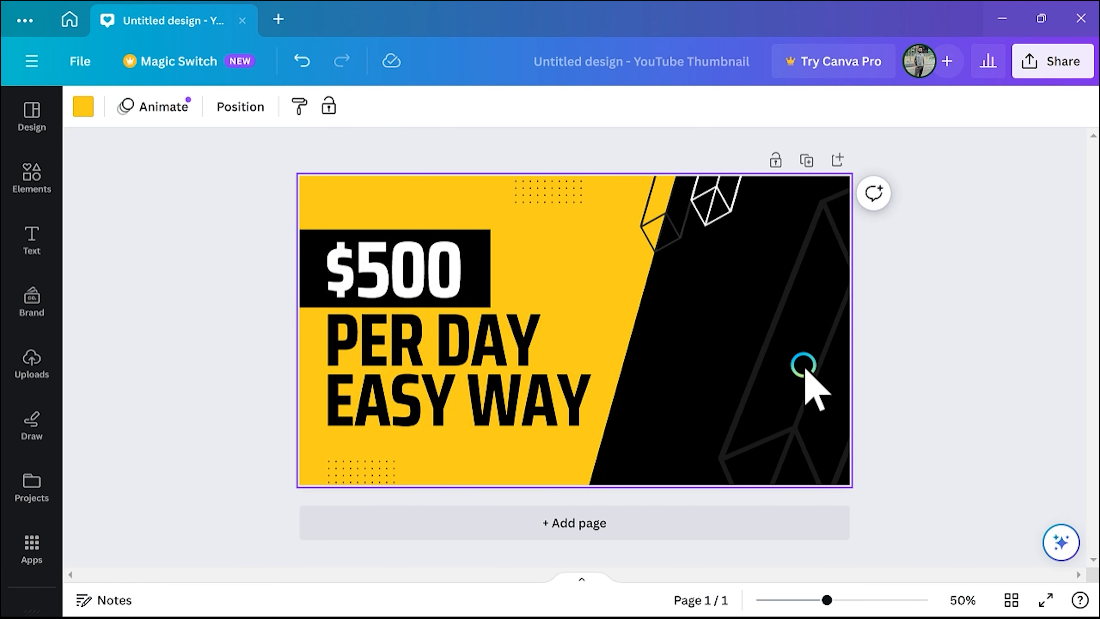
pyautogui.click(820, 353)
pyautogui.hotkey('ctrl', 'z')
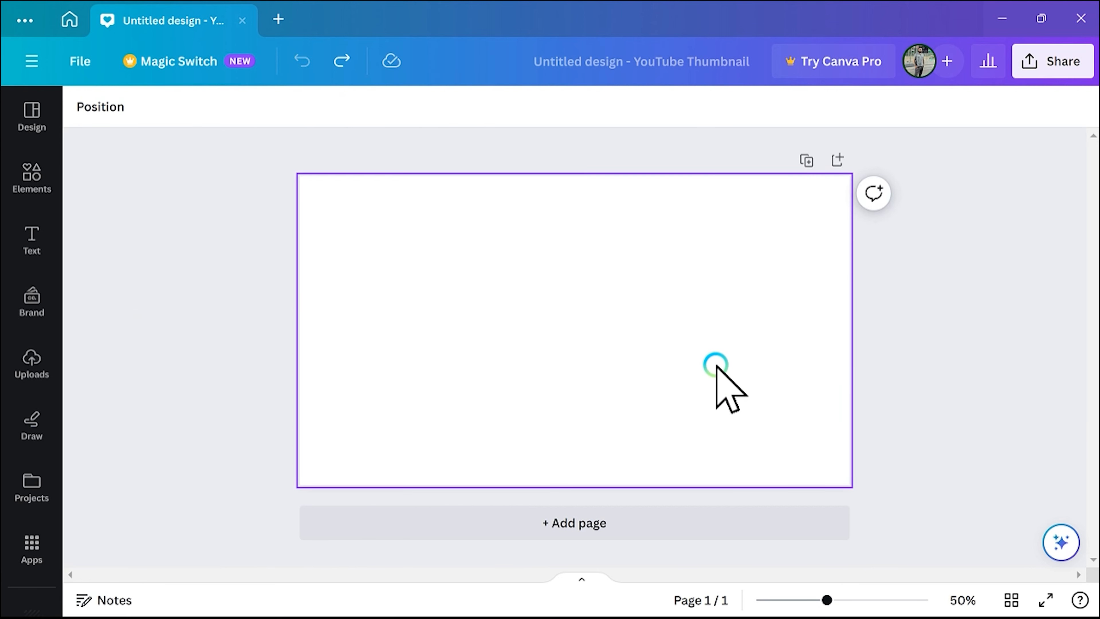
# Look through the templates similar to the Yellow & Black Earn Money YouTube Thumbnail.
pyautogui.click(32, 113)
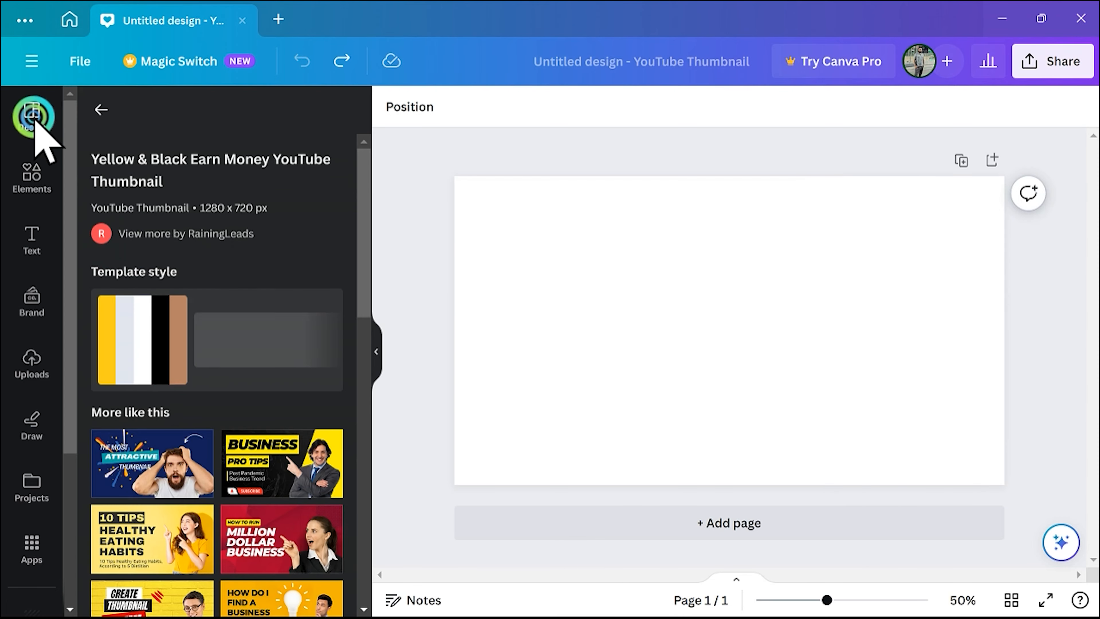
pyautogui.scroll(-4, 160, 455)
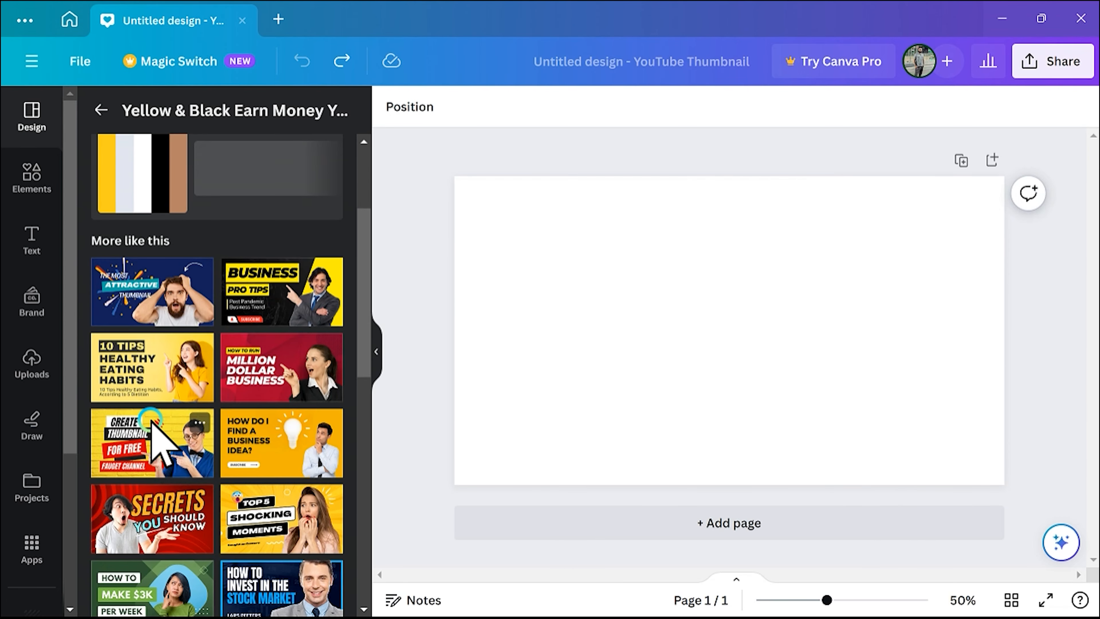
pyautogui.scroll(-4, 154, 407)
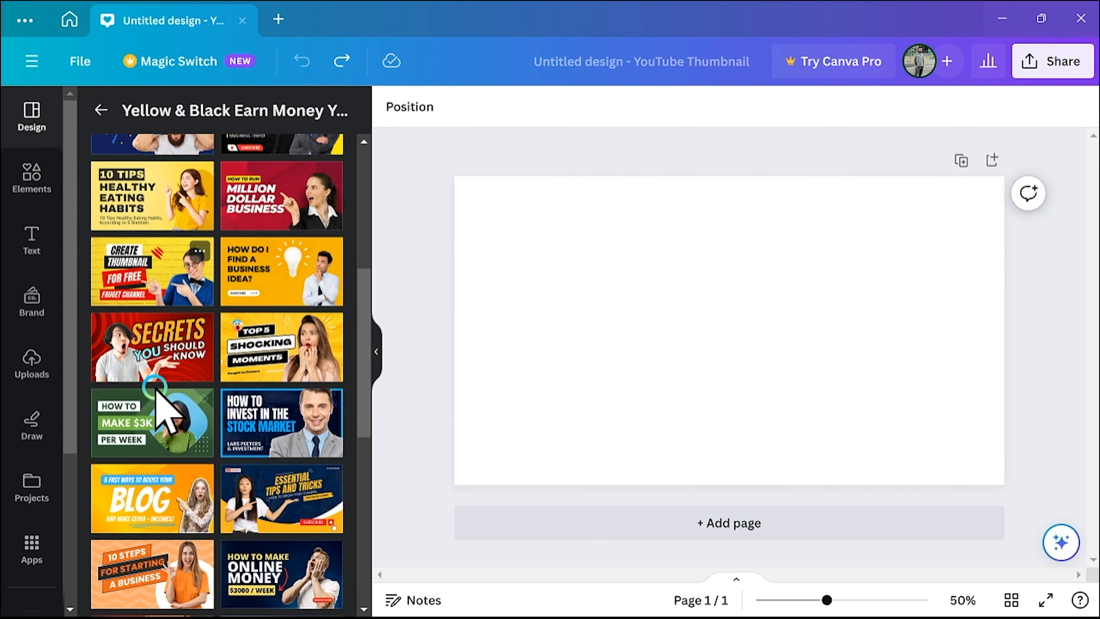
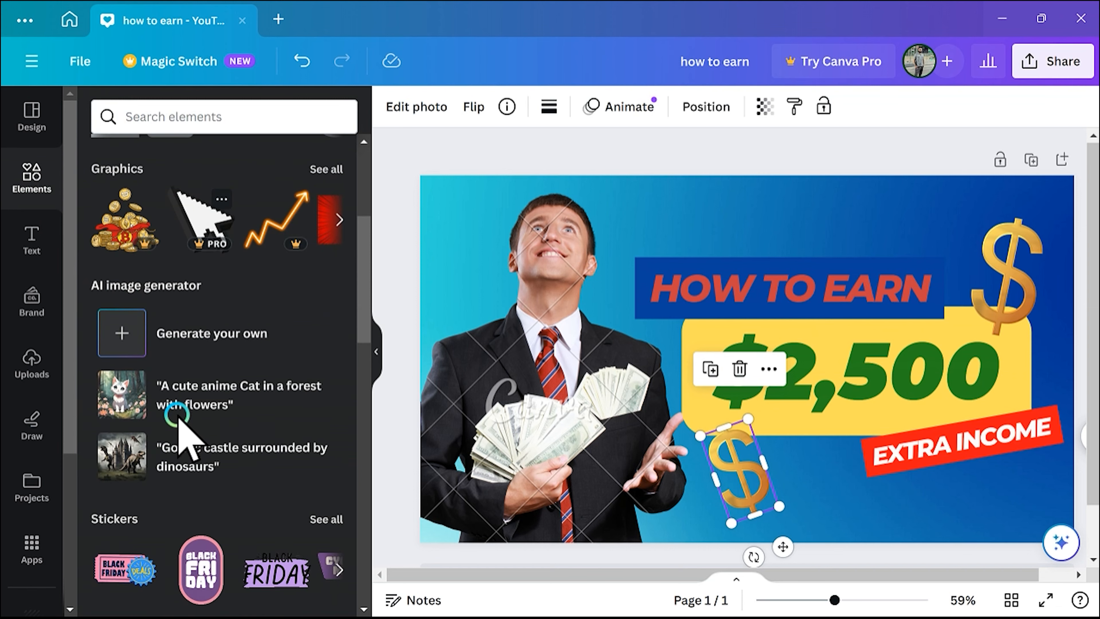
# Look through the full graphics library for elements, including its Magic recommendations, Featured, Gradient and Stickers groups.
pyautogui.scroll(4, 216, 381)
pyautogui.click(323, 351)
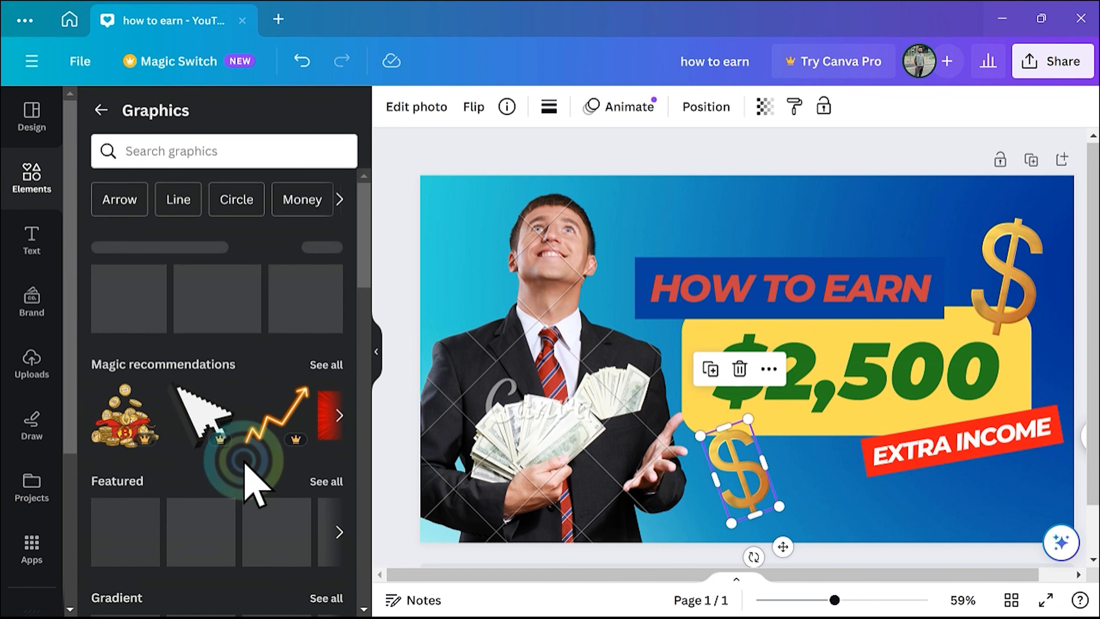
pyautogui.scroll(-5, 245, 466)
pyautogui.scroll(5, 246, 481)
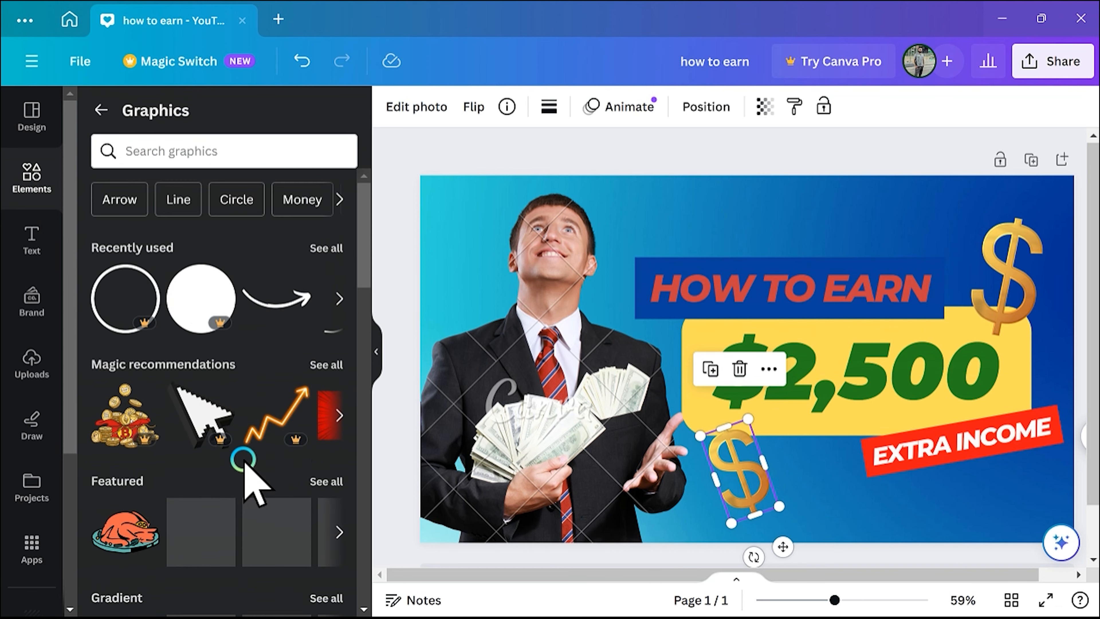
pyautogui.click(313, 369)
pyautogui.click(209, 367)
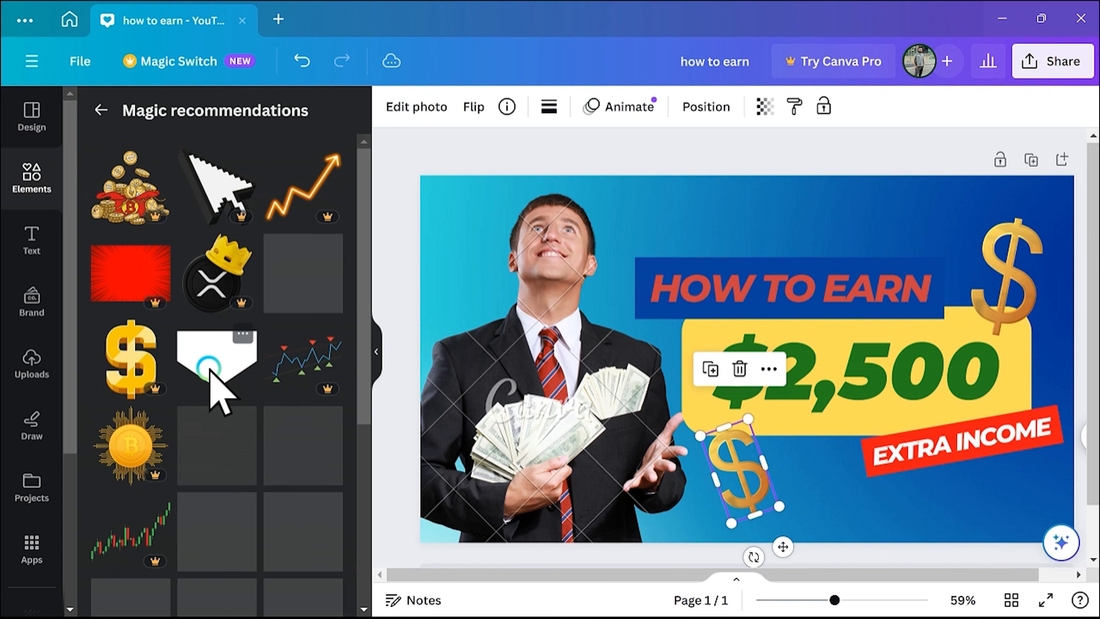
pyautogui.scroll(-6, 176, 427)
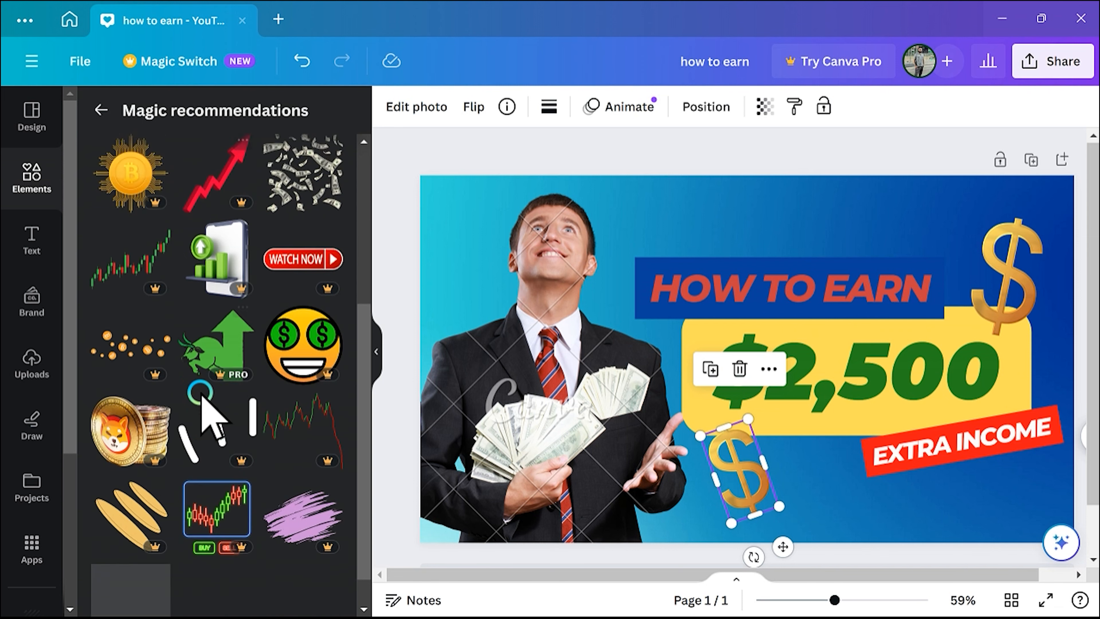
pyautogui.scroll(6, 219, 555)
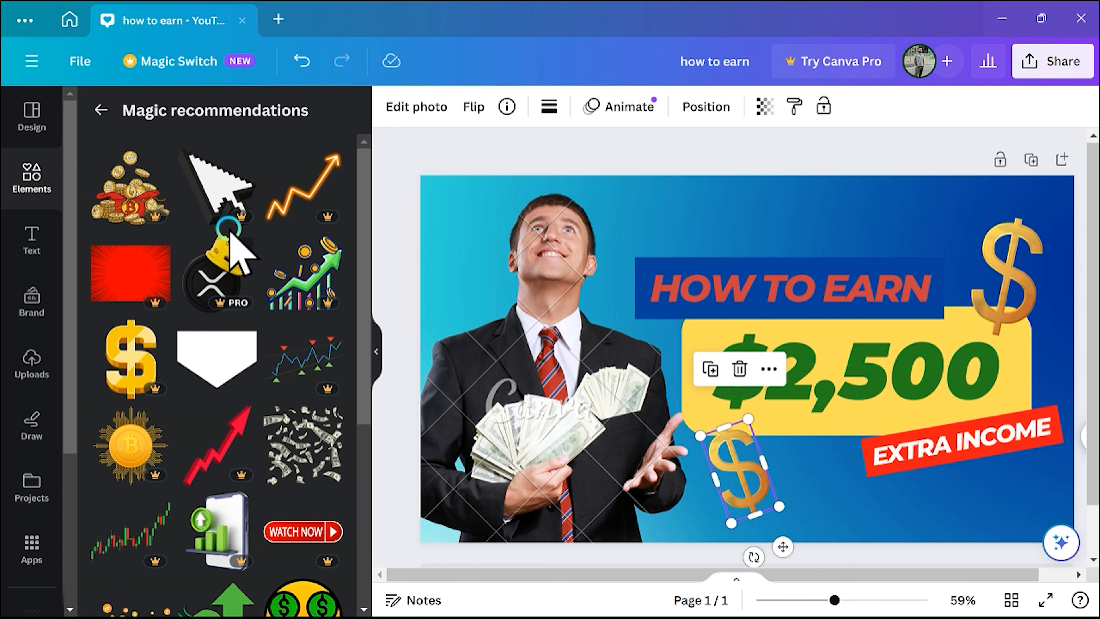
pyautogui.click(104, 110)
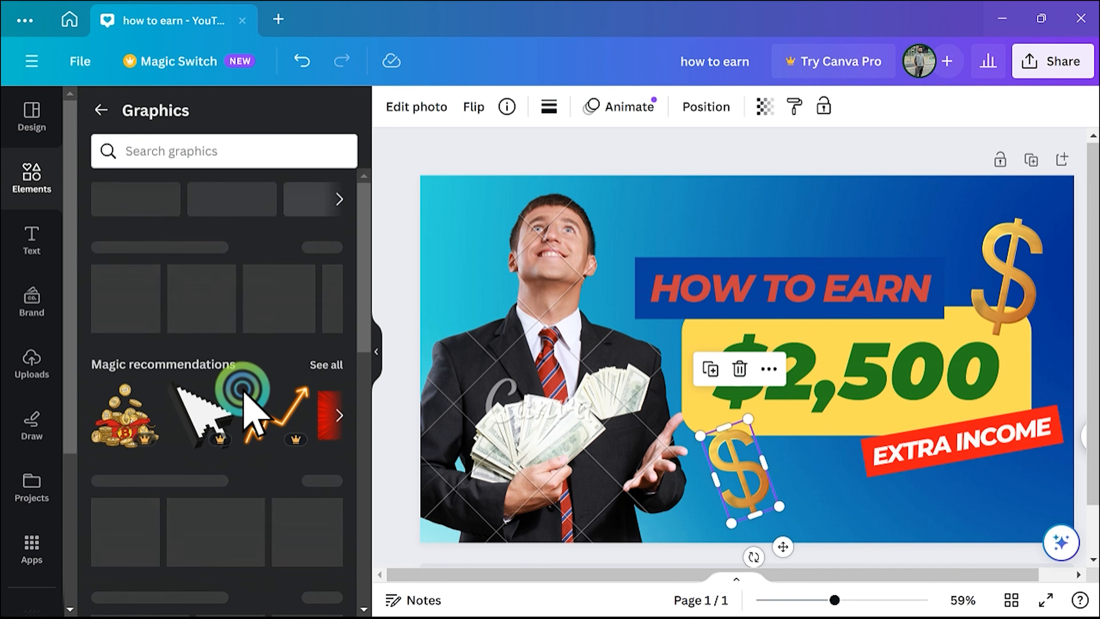
pyautogui.scroll(-5, 216, 428)
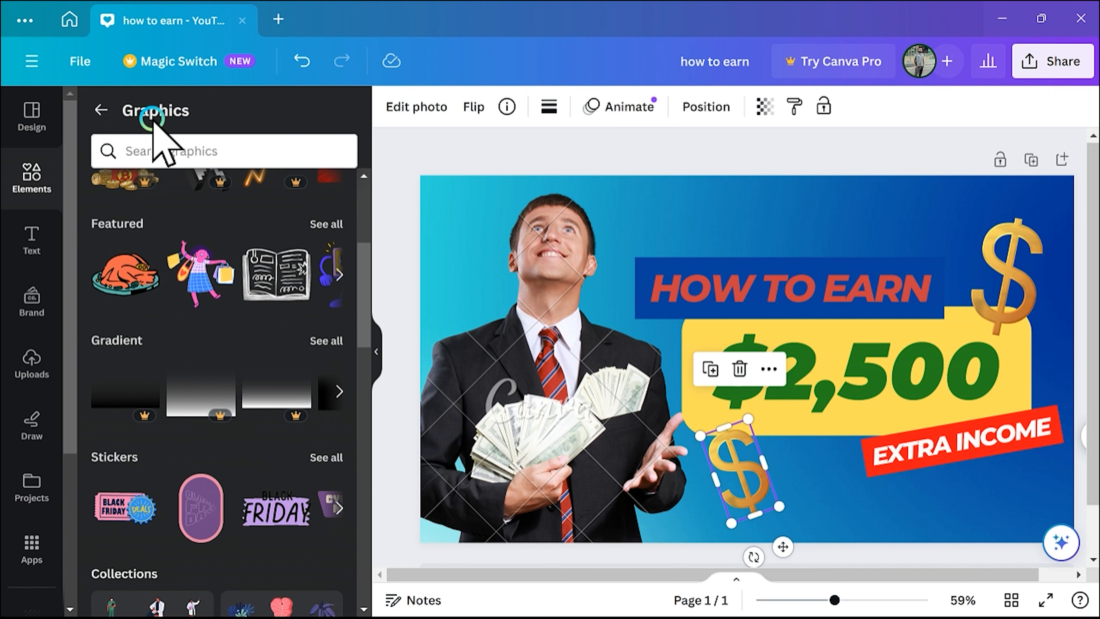
# Search the graphics library for "DOLLOR" and look through the matching graphics.
pyautogui.click(160, 149)
pyautogui.write('D')
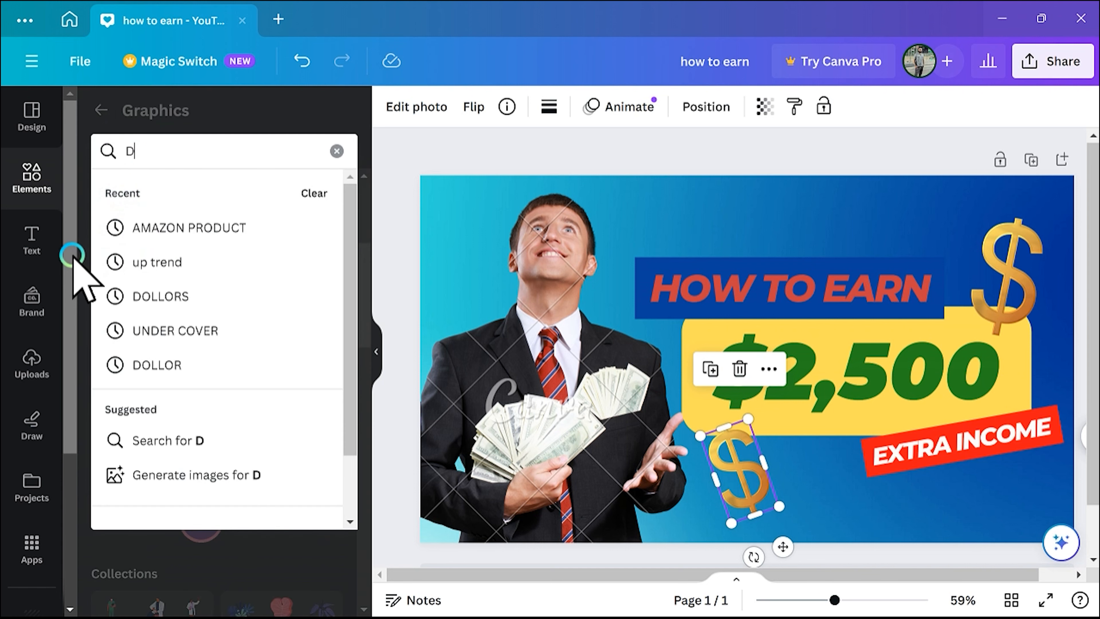
pyautogui.write('OLLOR')
pyautogui.press('Return')
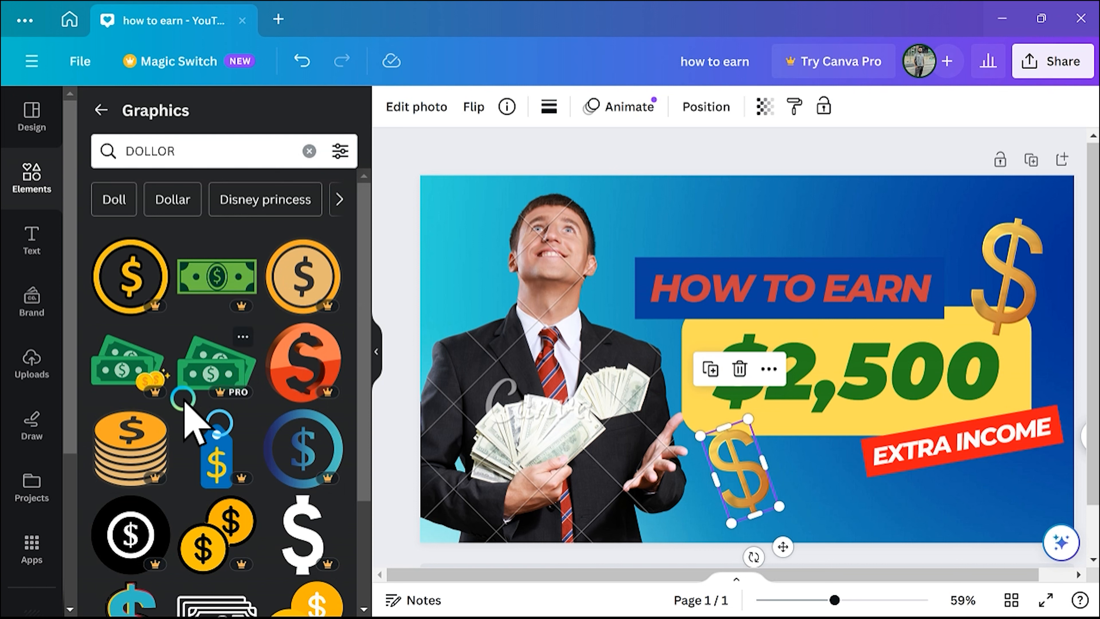
pyautogui.scroll(-3, 136, 466)
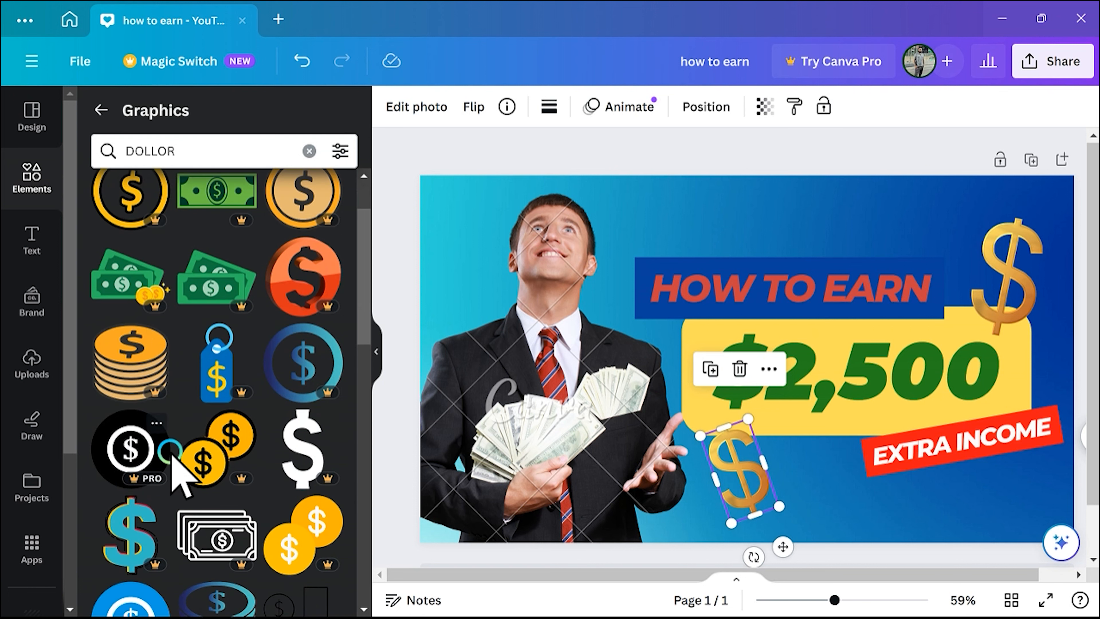
pyautogui.scroll(3, 179, 467)
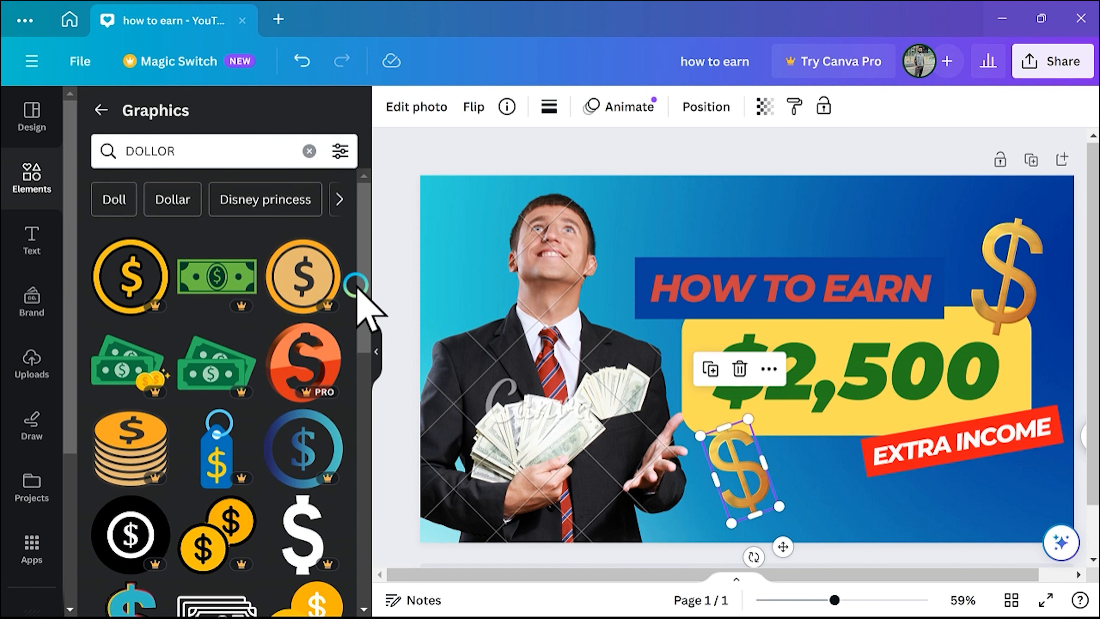
pyautogui.scroll(-12, 244, 378)
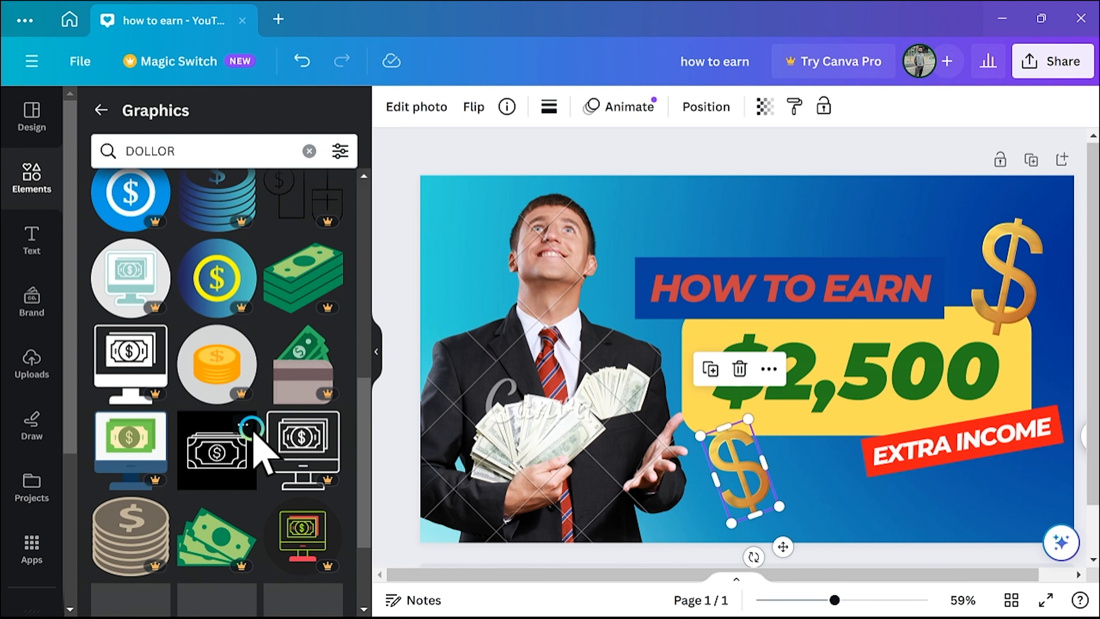
pyautogui.scroll(-8, 265, 531)
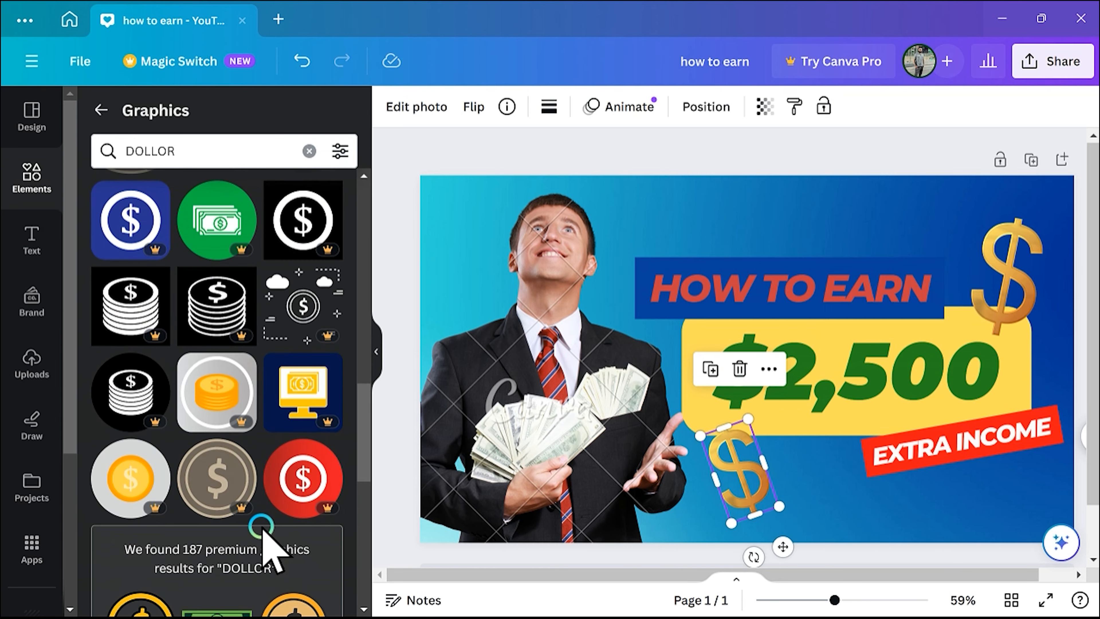
pyautogui.scroll(-10, 262, 505)
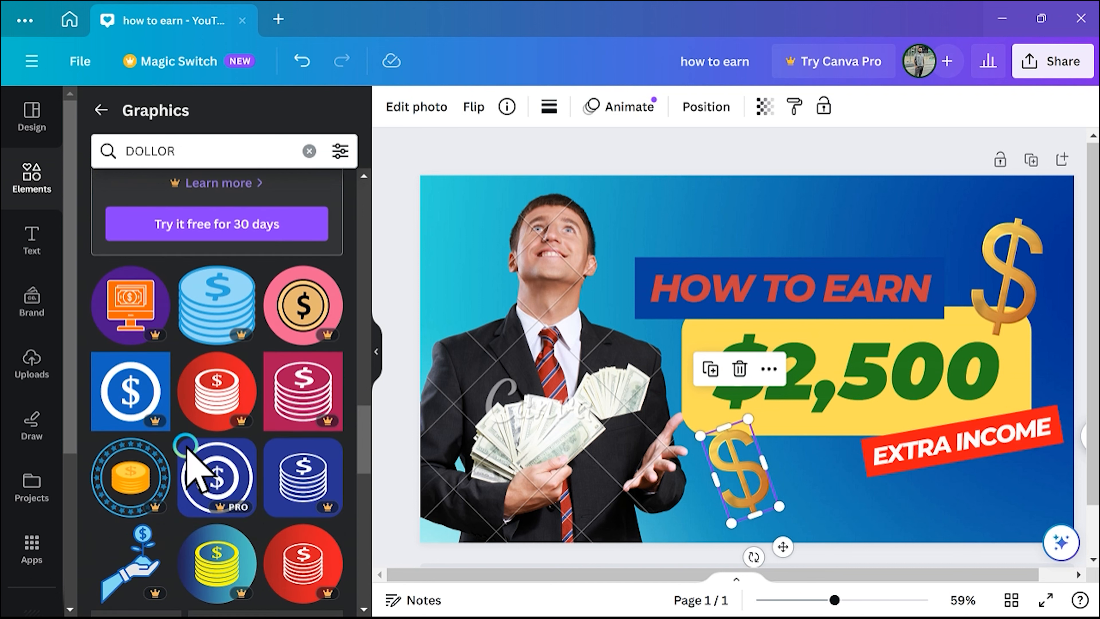
pyautogui.click(111, 115)
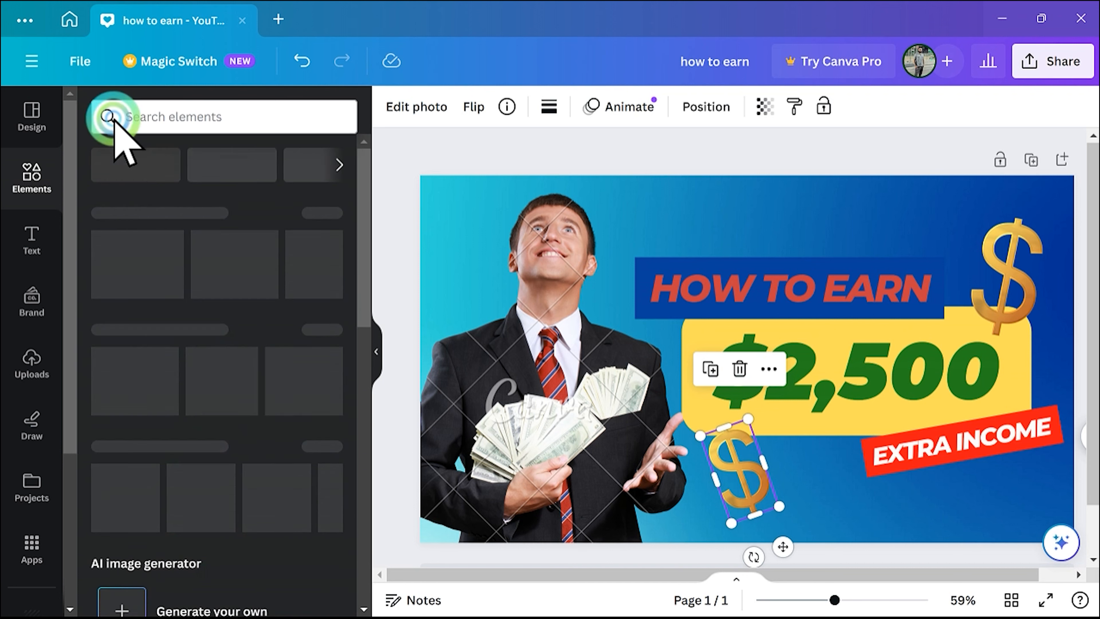
pyautogui.click(375, 345)
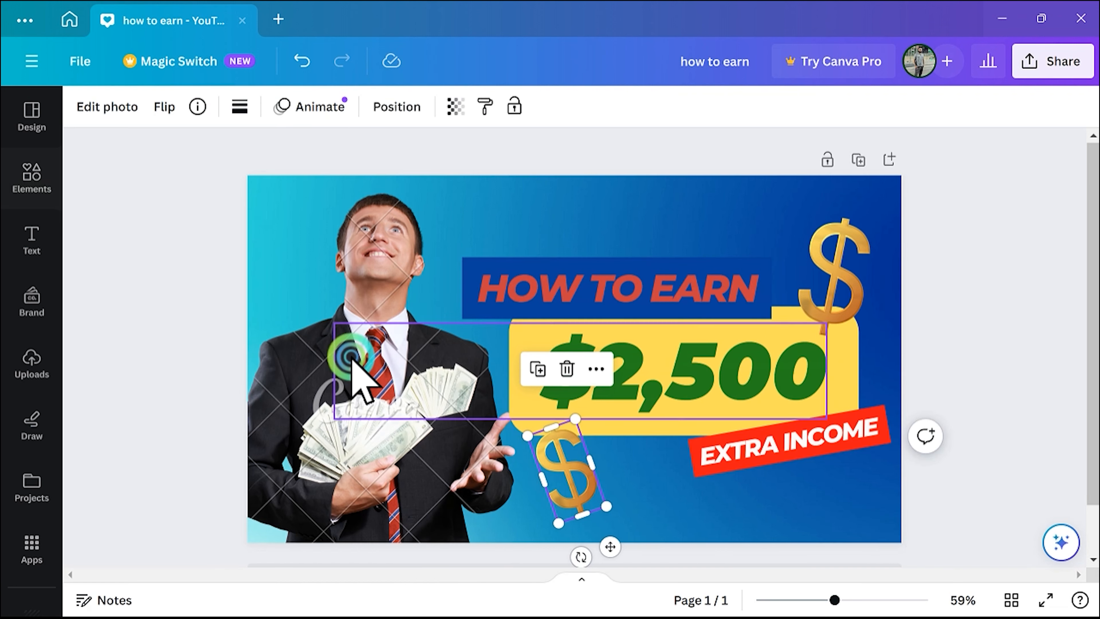
# Add the recently used white curved arrow graphic below the $2,500 text, leading from the small dollar sign toward the EXTRA INCOME label.
pyautogui.click(62, 207)
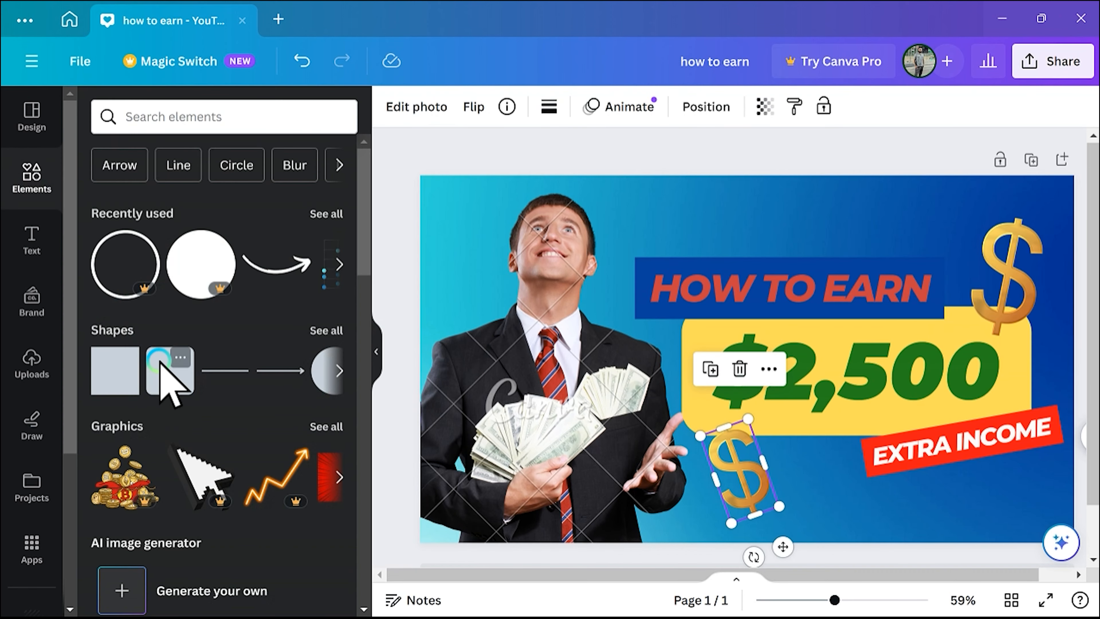
pyautogui.click(286, 272)
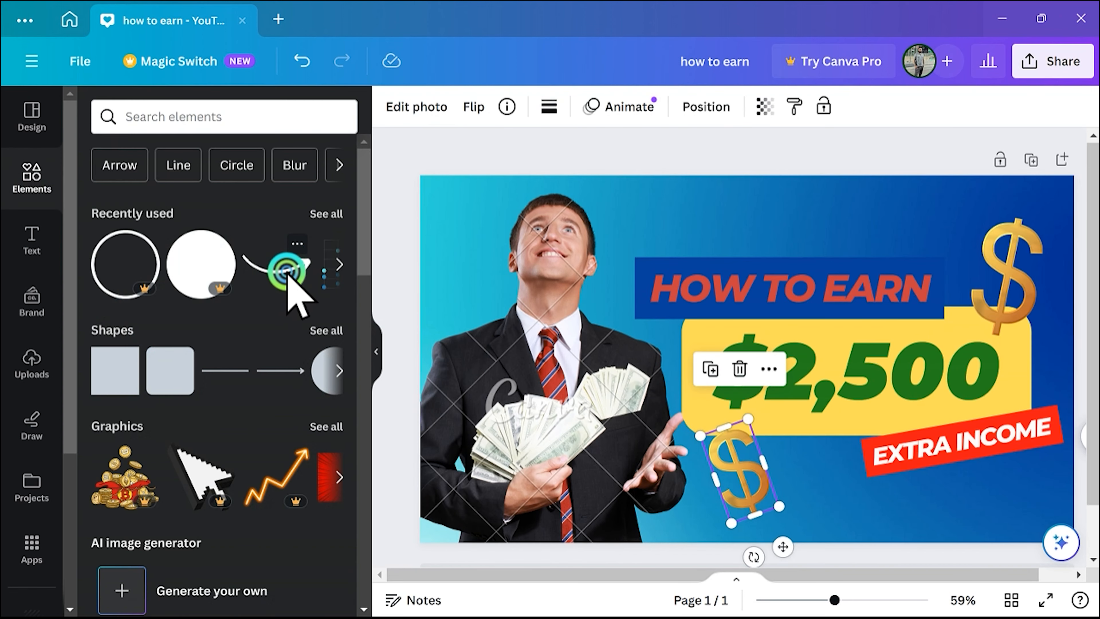
pyautogui.moveTo(756, 390); pyautogui.dragTo(834, 519)
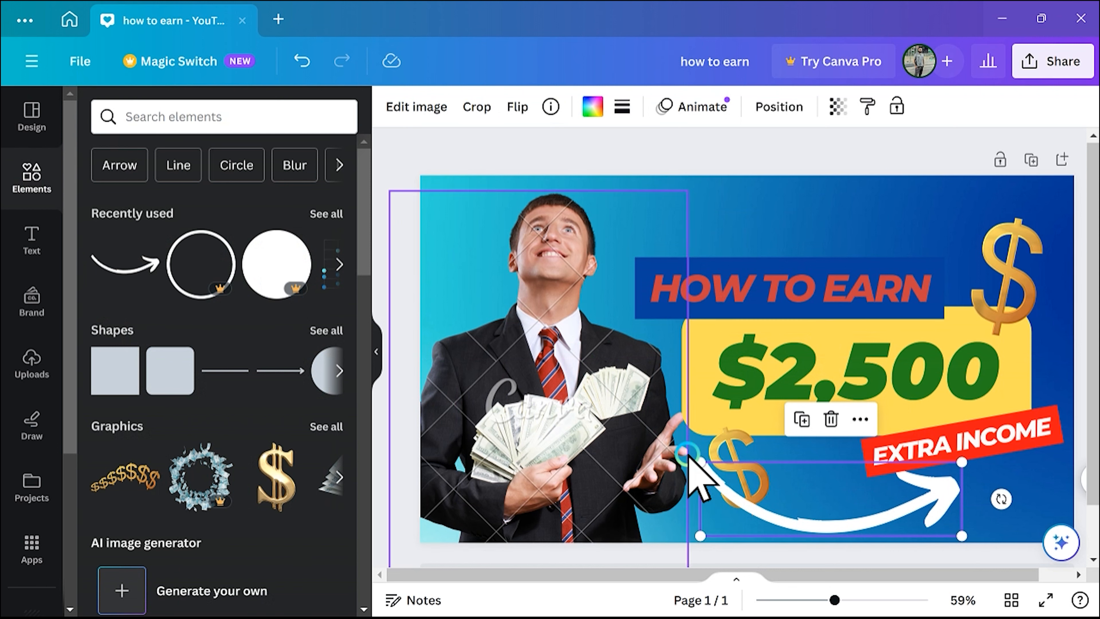
pyautogui.click(709, 480)
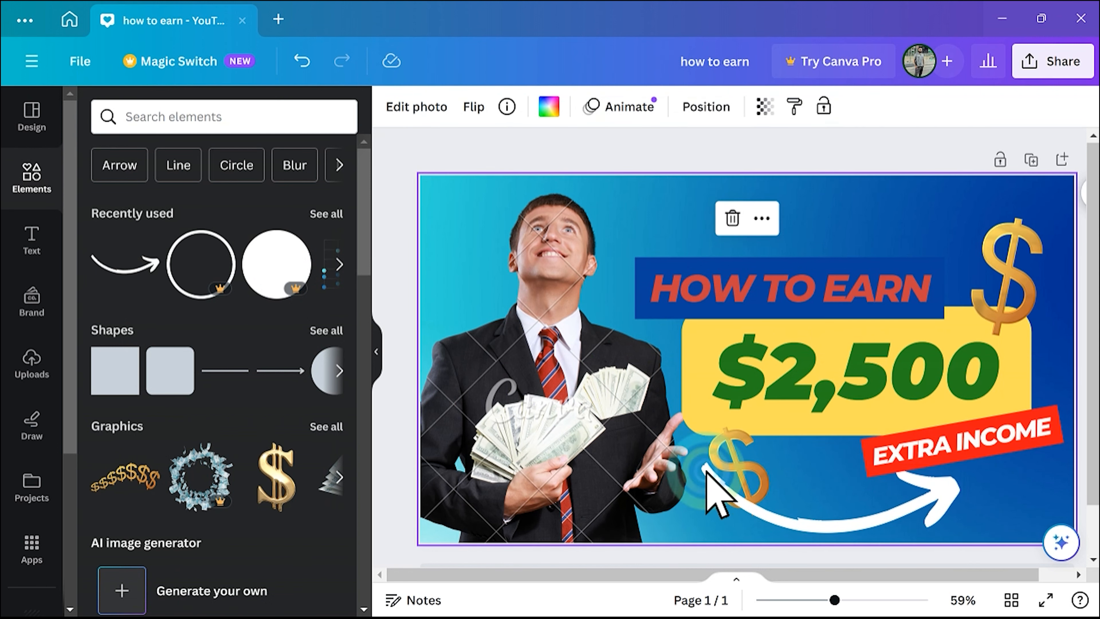
# Shrink the white curved arrow to about half its size and move it above the HOW TO EARN heading.
pyautogui.click(718, 477)
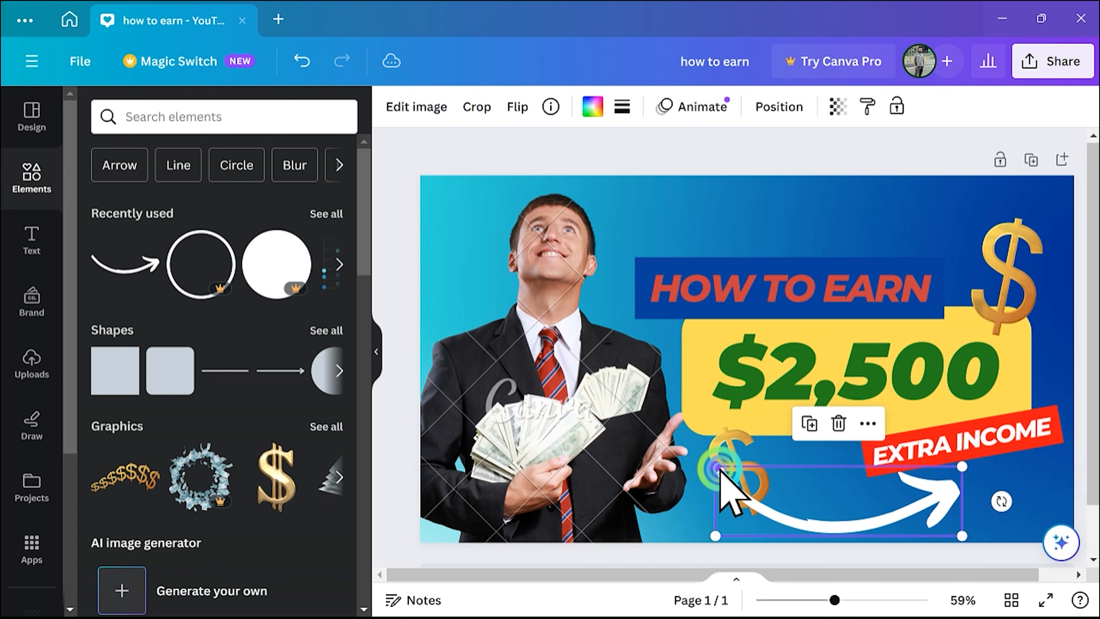
pyautogui.moveTo(716, 467); pyautogui.dragTo(839, 484)
pyautogui.moveTo(882, 516); pyautogui.dragTo(766, 226)
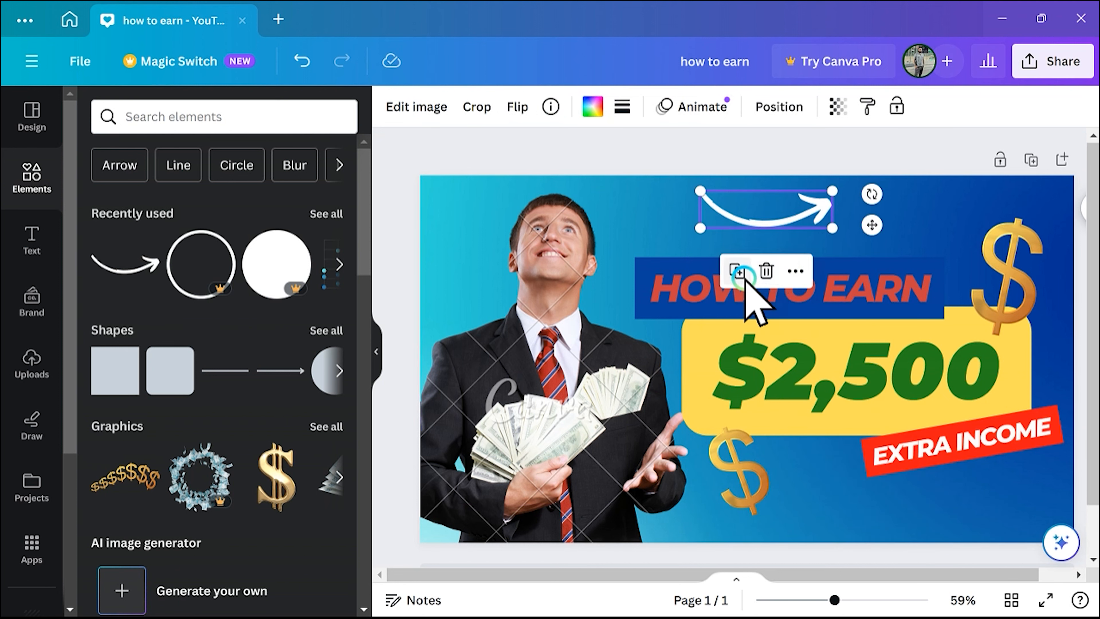
pyautogui.click(798, 241)
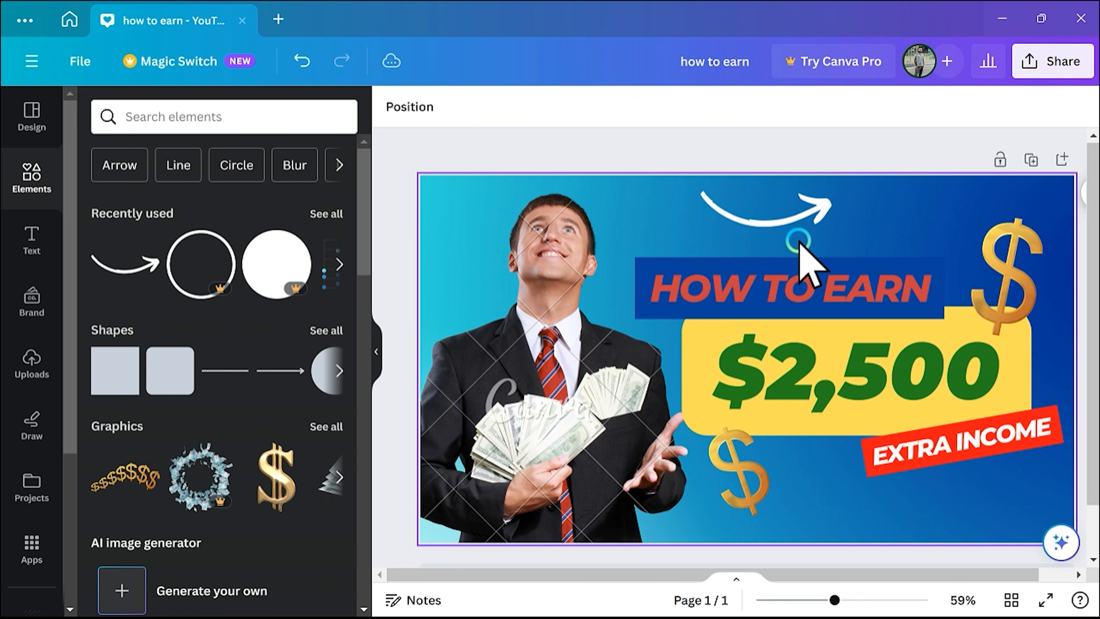
# Flip the white arrow vertically and move it below the EXTRA INCOME label.
pyautogui.click(797, 223)
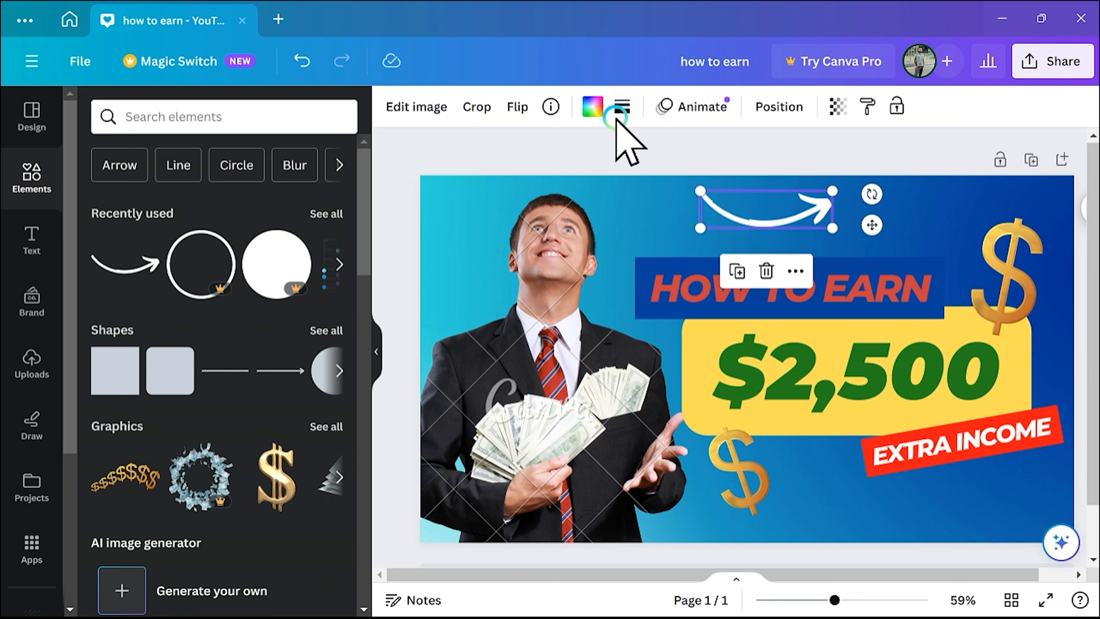
pyautogui.click(516, 107)
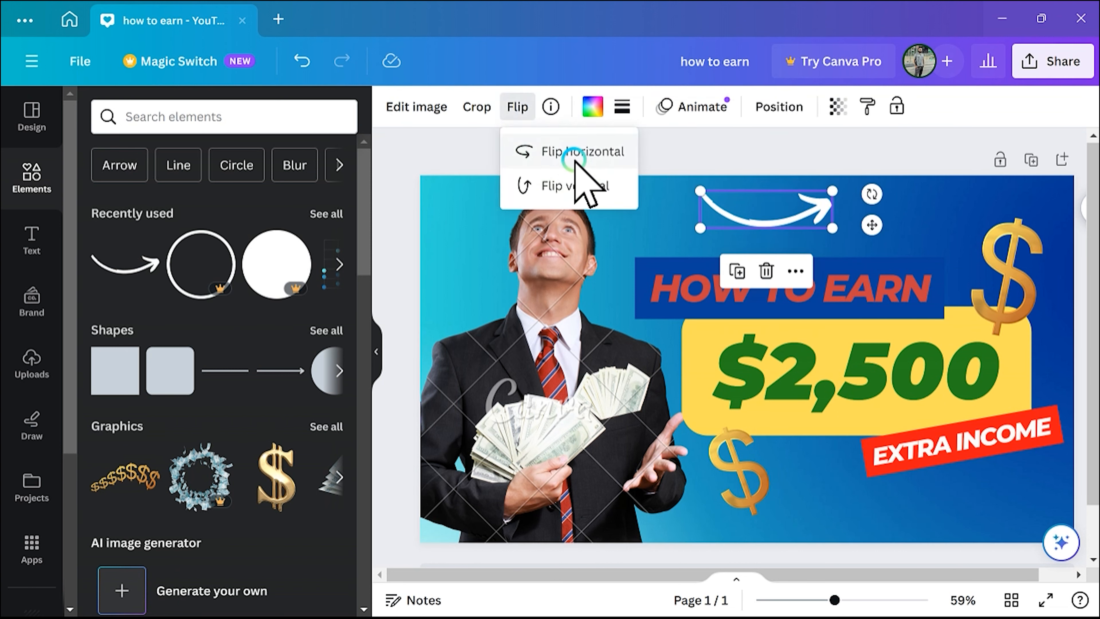
pyautogui.click(559, 186)
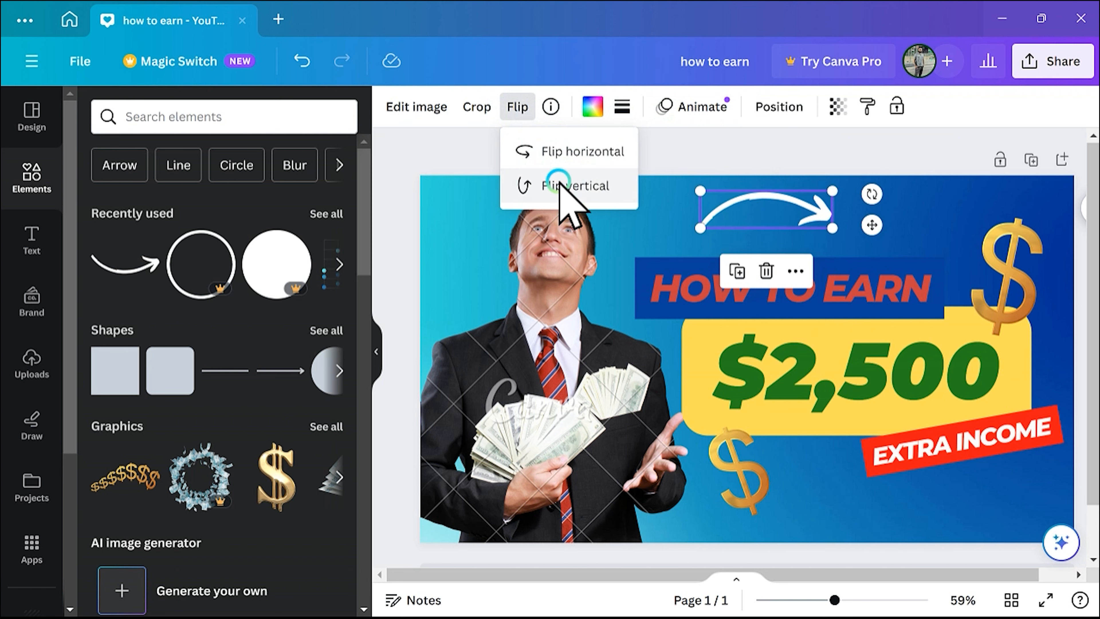
pyautogui.moveTo(836, 234); pyautogui.dragTo(879, 491)
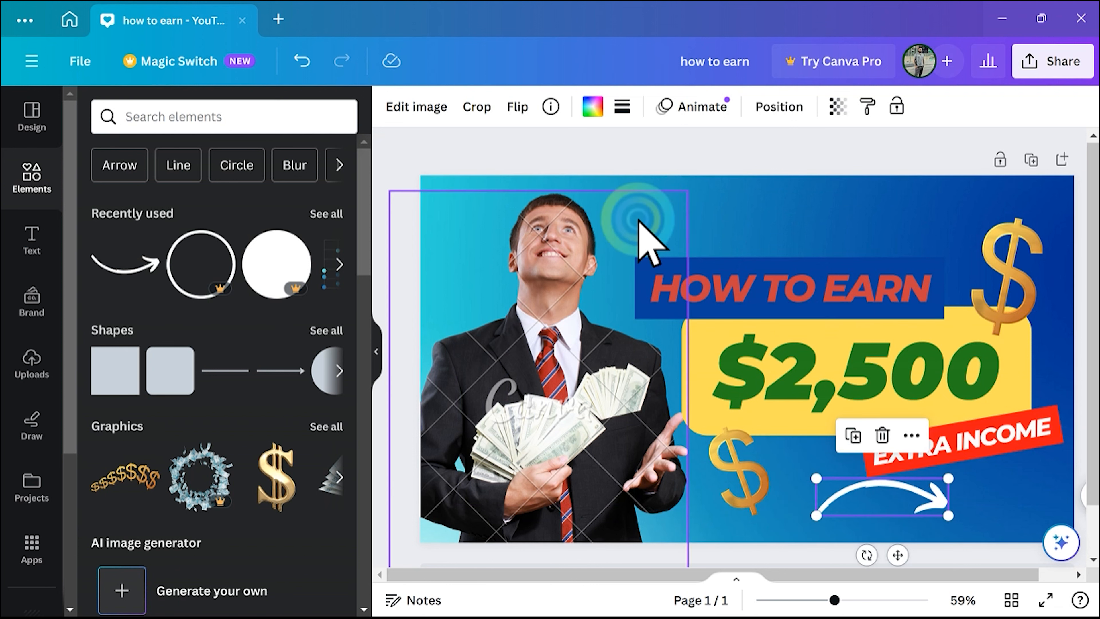
# Flip the arrow vertically again, try a larger size for it and shrink it back.
pyautogui.click(532, 105)
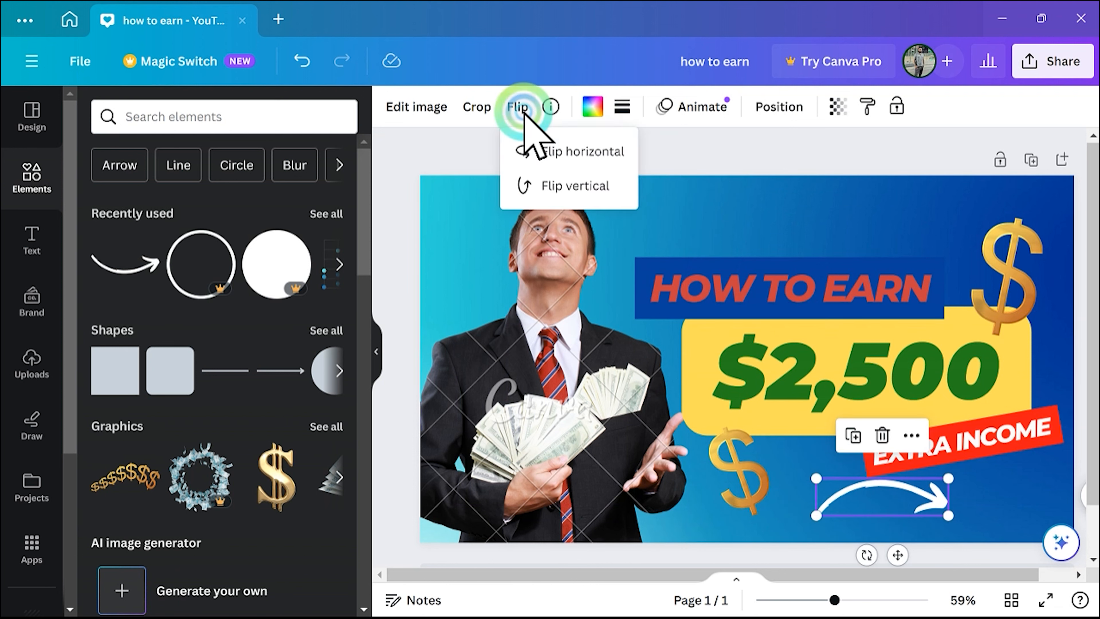
pyautogui.click(549, 185)
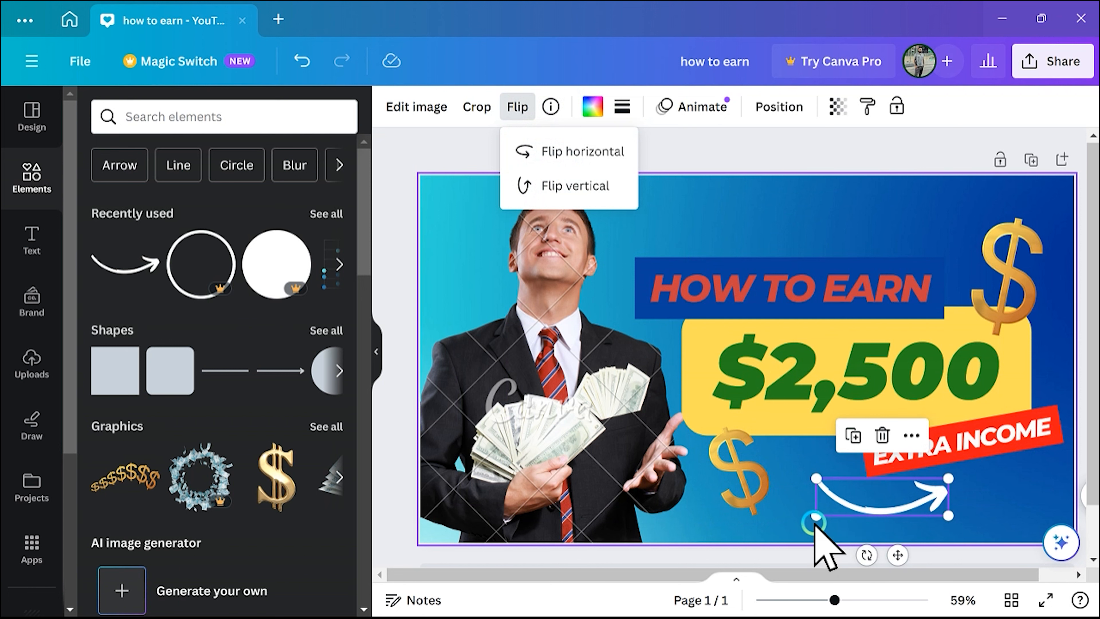
pyautogui.moveTo(817, 518); pyautogui.dragTo(778, 529)
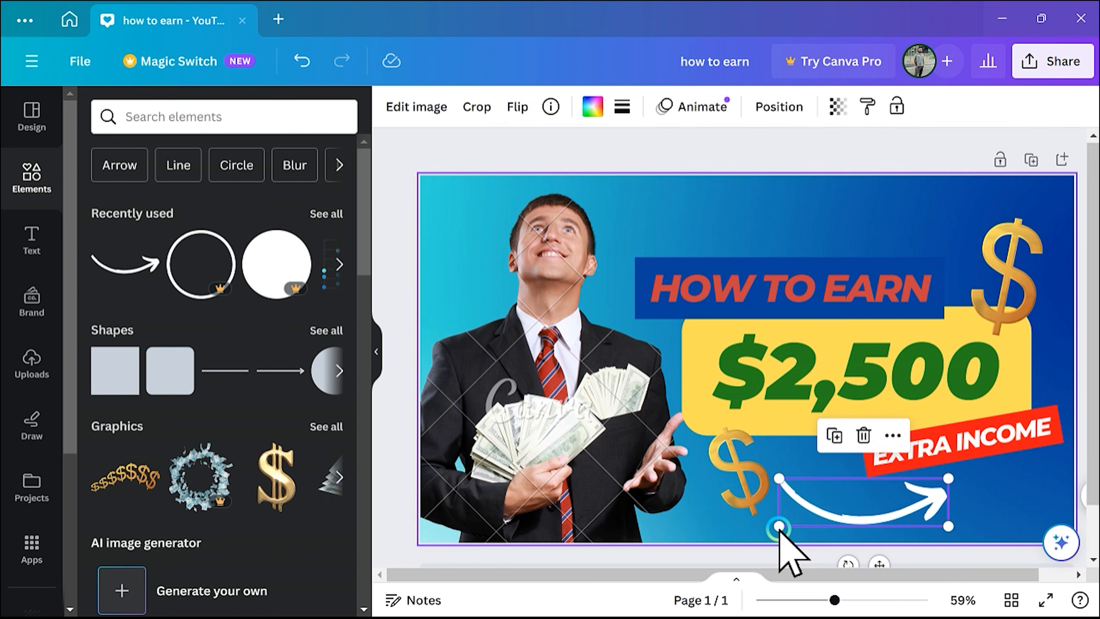
pyautogui.moveTo(778, 526); pyautogui.dragTo(822, 518)
# Tilt the arrow up toward the EXTRA INCOME label and flip it horizontally to point at the small dollar sign.
pyautogui.moveTo(868, 555); pyautogui.dragTo(897, 510)
pyautogui.click(475, 86)
pyautogui.click(517, 107)
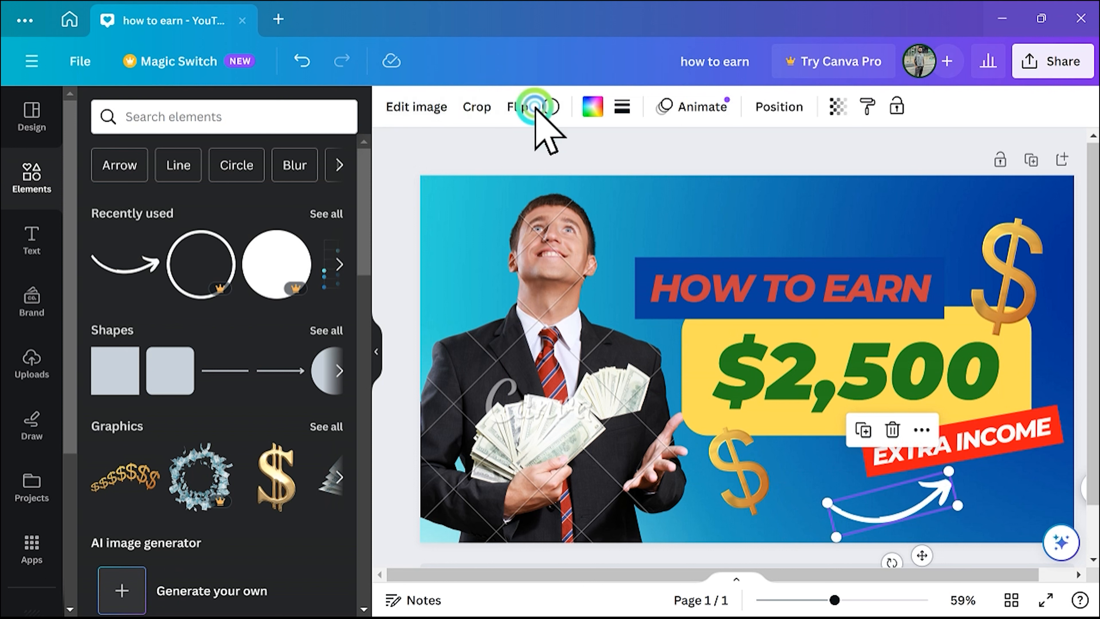
pyautogui.click(546, 152)
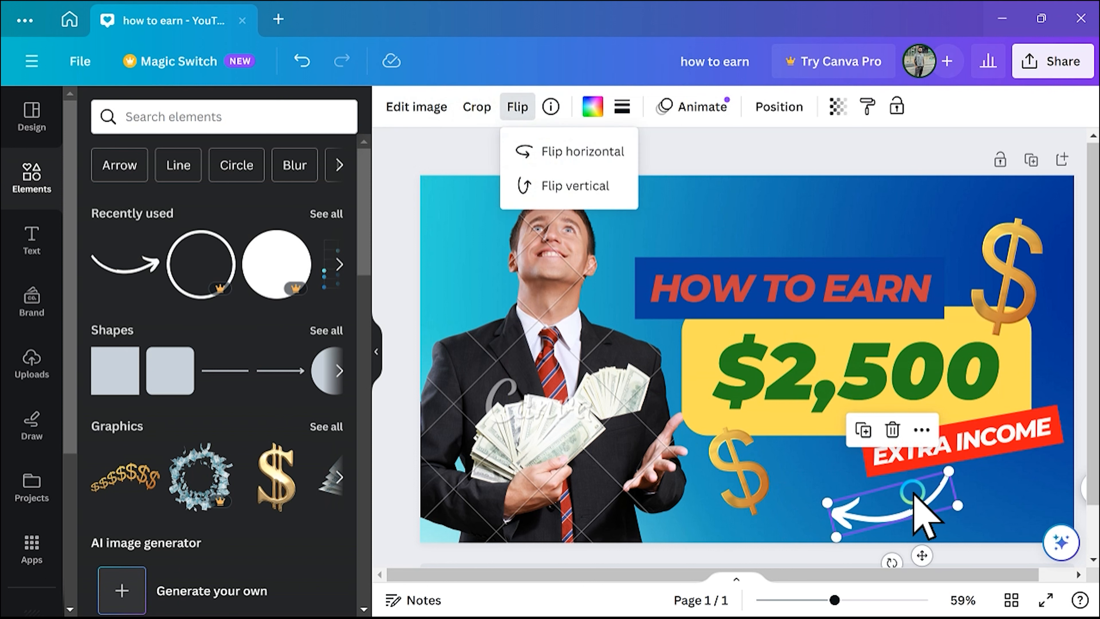
# Move the arrow closer to the small dollar sign and rotate it to a gentler slope.
pyautogui.moveTo(911, 502); pyautogui.dragTo(875, 520)
pyautogui.moveTo(851, 566); pyautogui.dragTo(837, 576)
pyautogui.moveTo(854, 526); pyautogui.dragTo(845, 511)
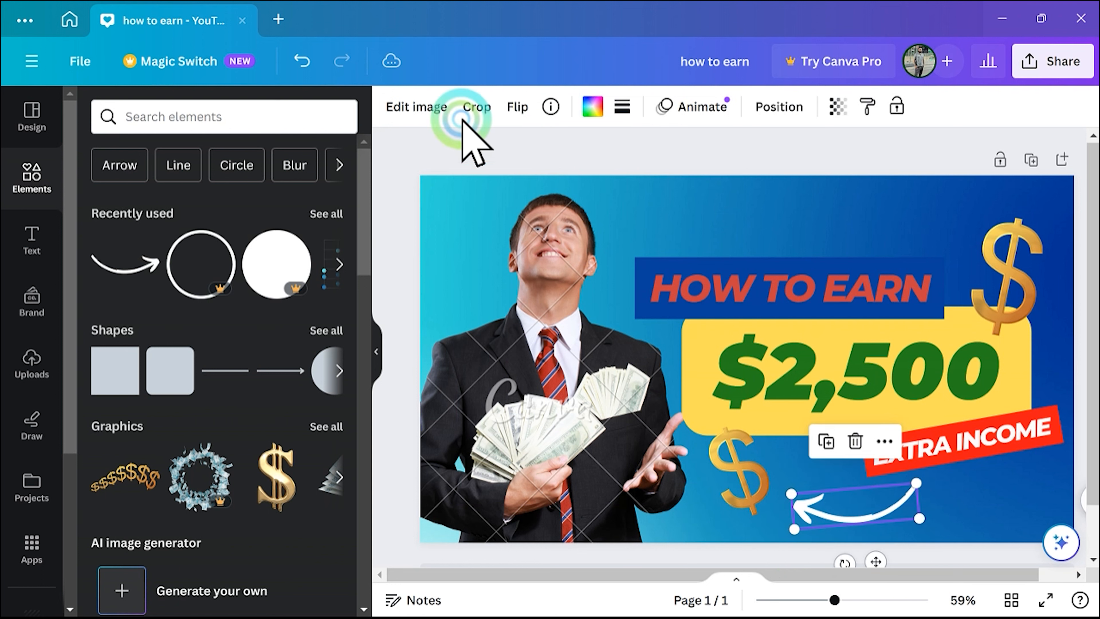
# Recolor the curved arrow with the dark violet from the default solid colors.
pyautogui.click(592, 106)
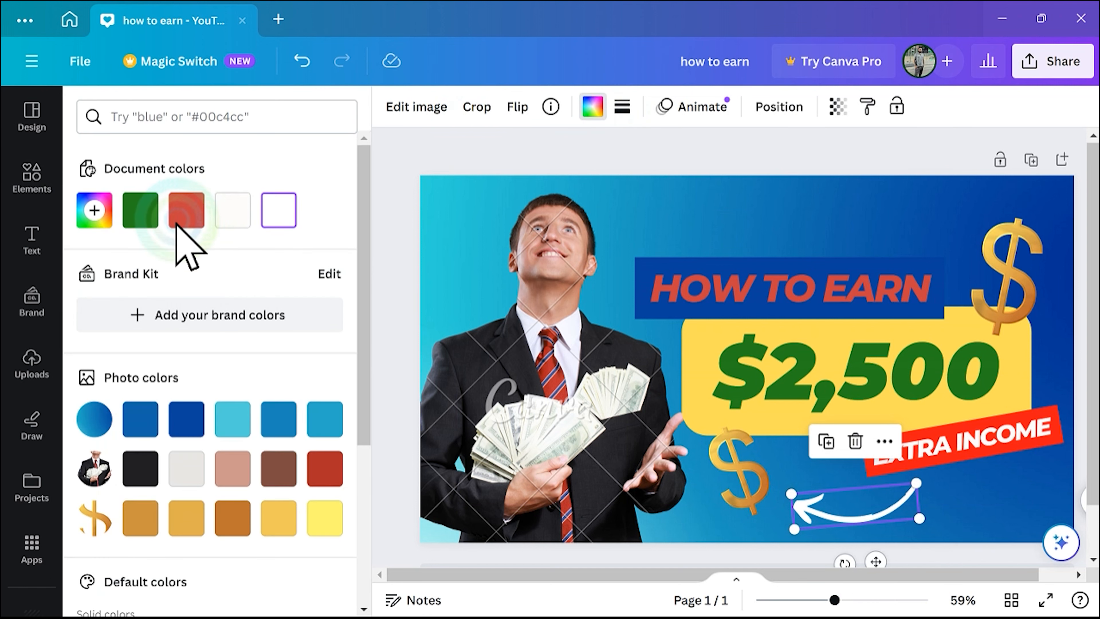
pyautogui.scroll(-4, 209, 442)
pyautogui.click(320, 520)
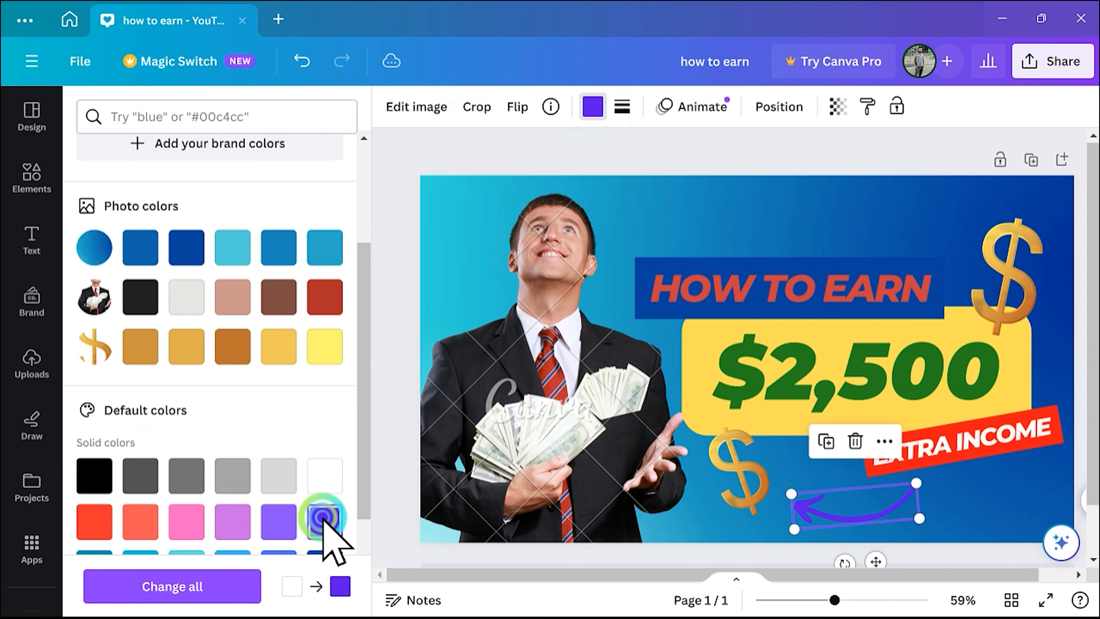
pyautogui.click(388, 456)
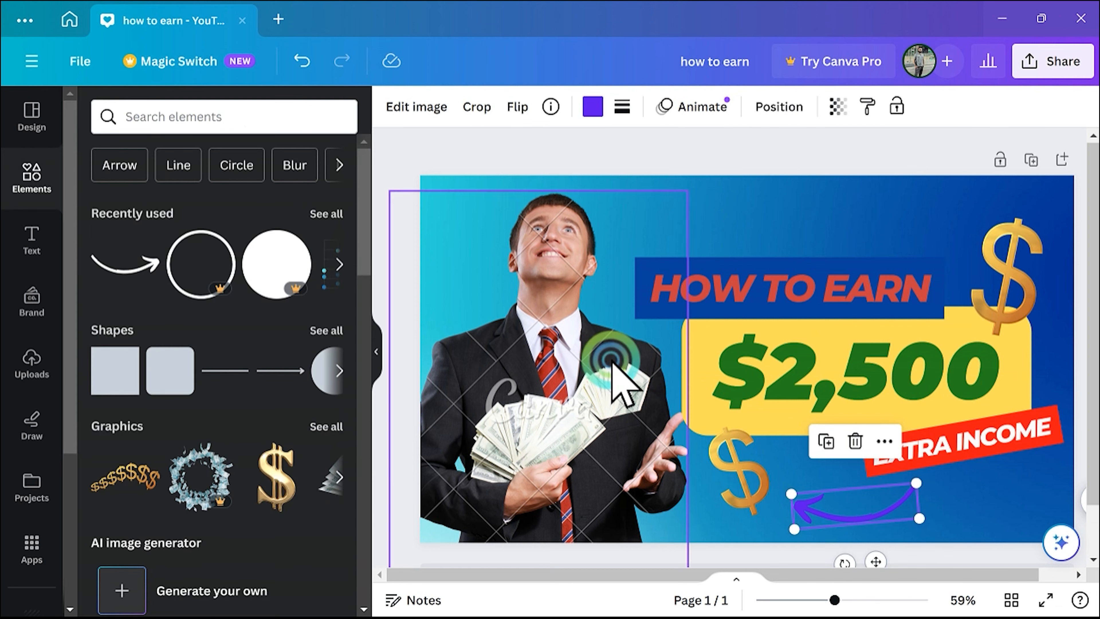
pyautogui.click(721, 244)
# Look through the default text styles, the recently used text designs and the font combinations.
pyautogui.click(13, 238)
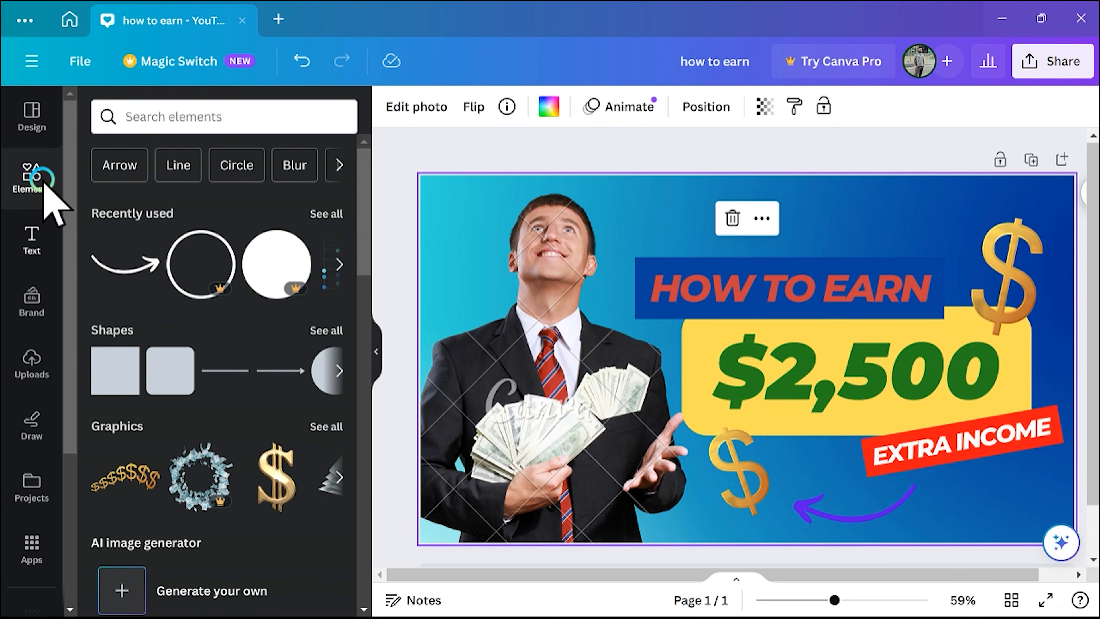
pyautogui.click(29, 243)
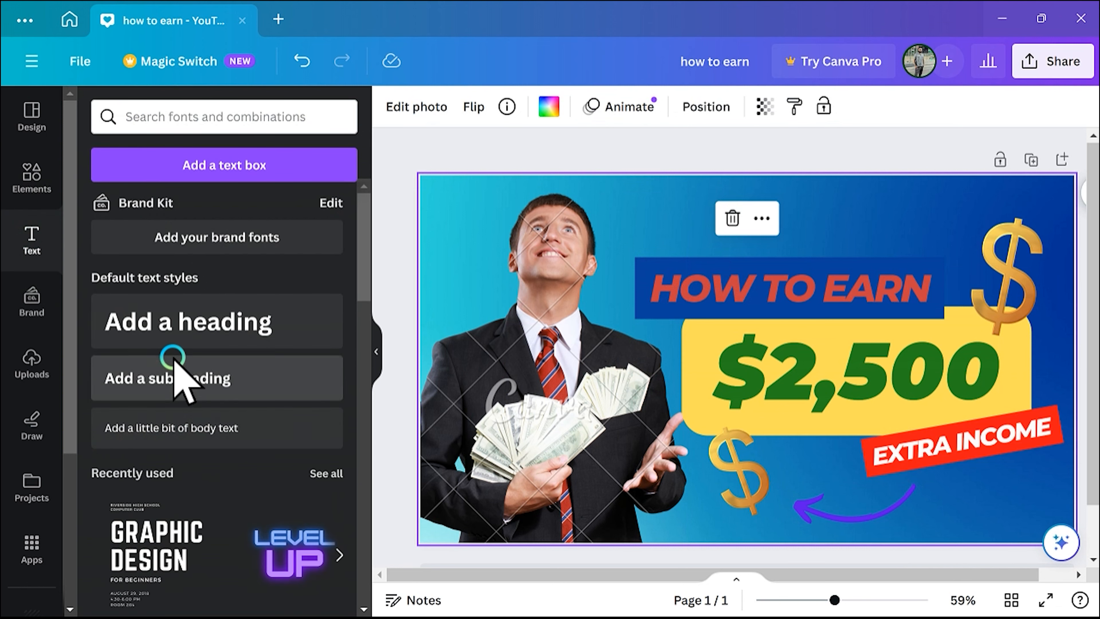
pyautogui.scroll(-4, 174, 361)
pyautogui.scroll(-5, 182, 412)
pyautogui.scroll(3, 184, 450)
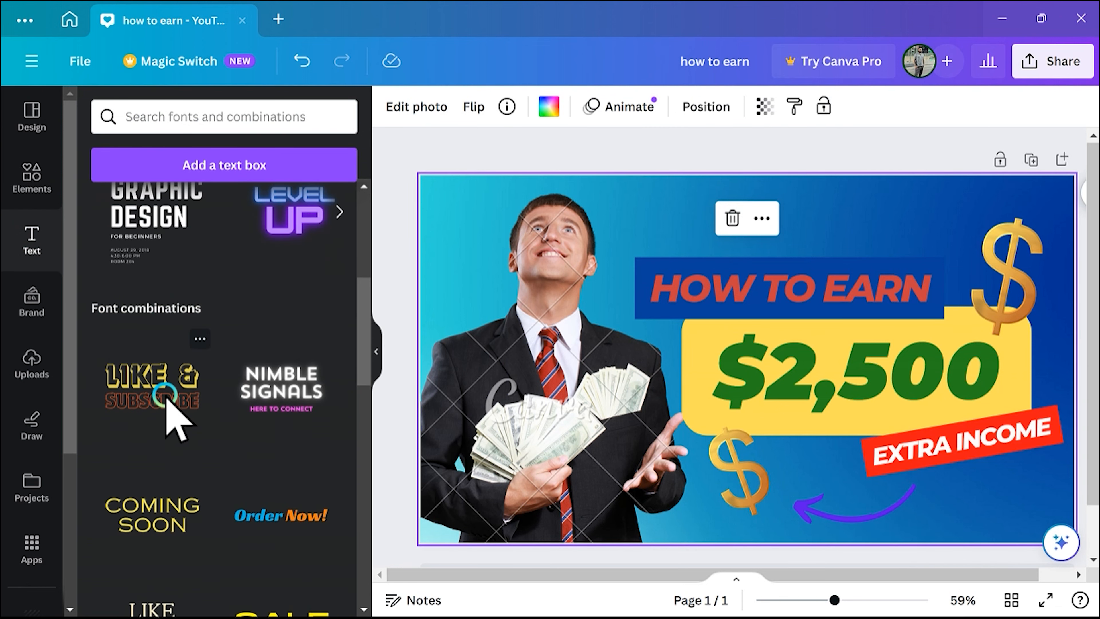
pyautogui.scroll(-5, 167, 399)
pyautogui.scroll(-5, 191, 403)
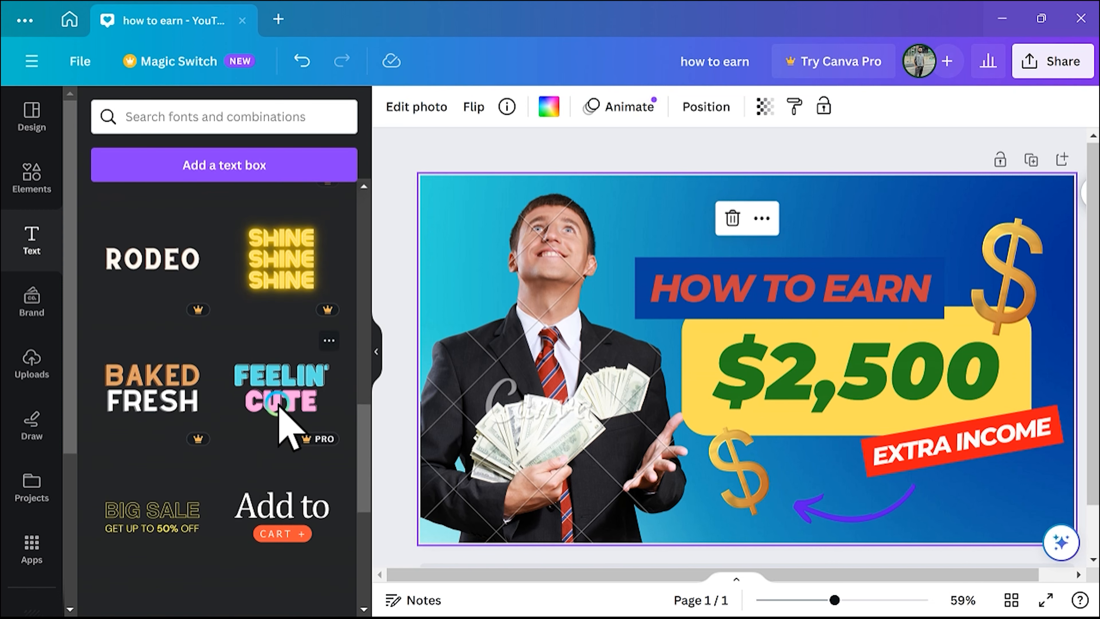
pyautogui.scroll(-5, 278, 416)
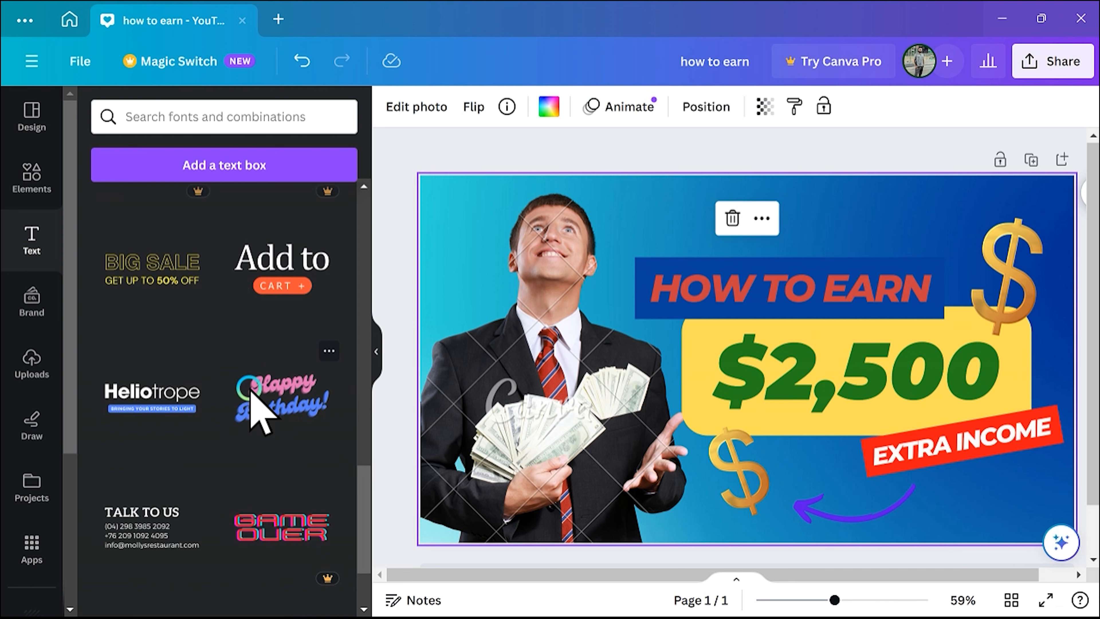
pyautogui.scroll(15, 248, 406)
pyautogui.scroll(5, 218, 406)
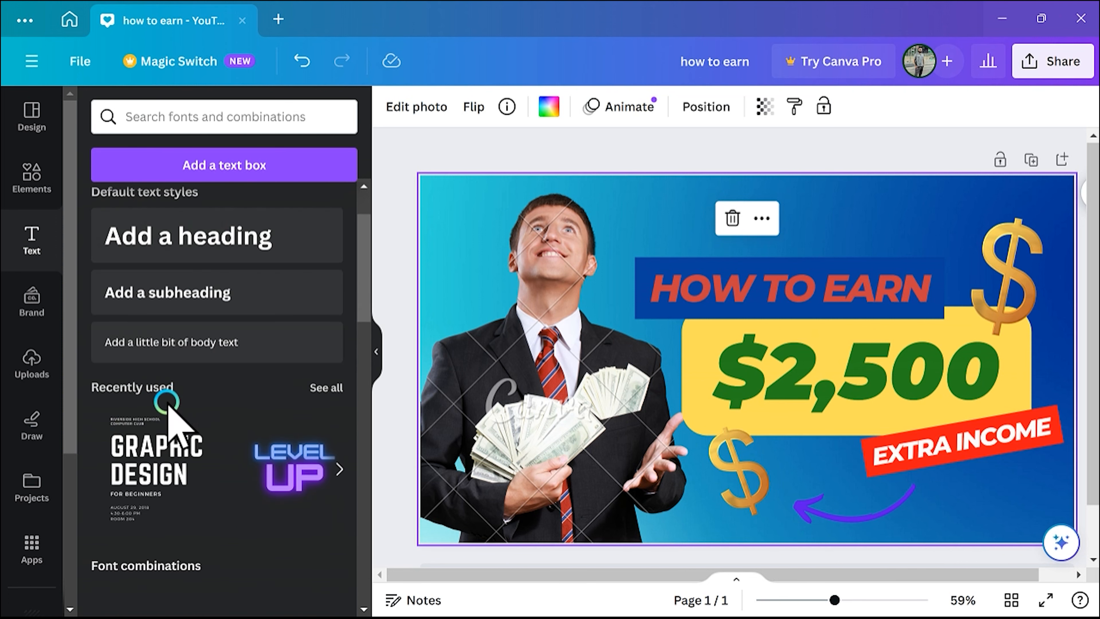
pyautogui.scroll(-2, 270, 407)
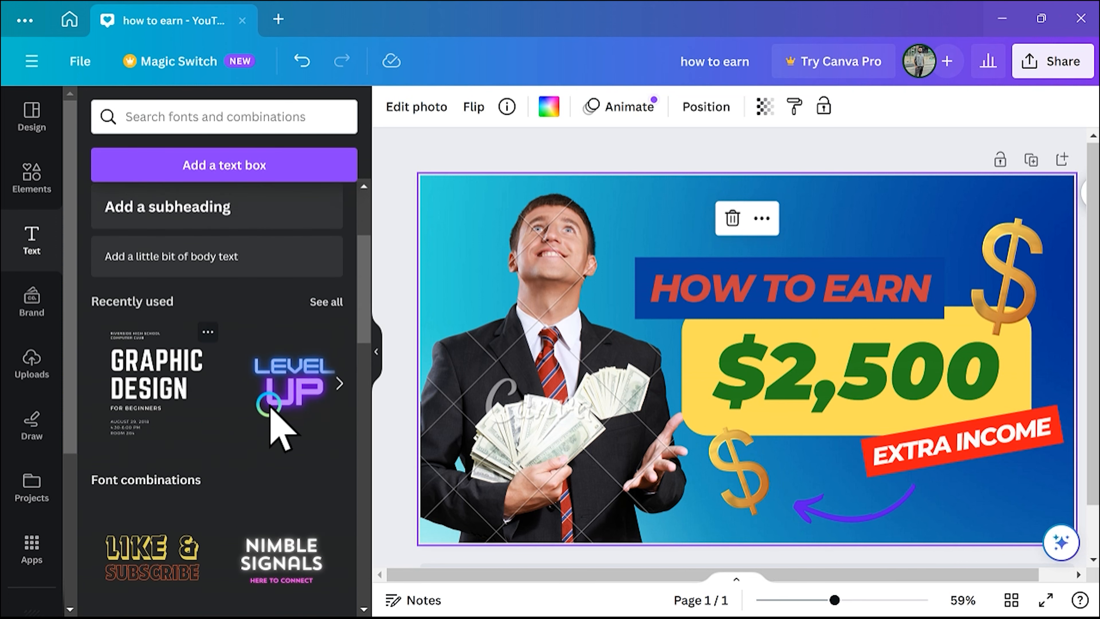
# Try the recently used LEVEL UP text design on the thumbnail and delete it.
pyautogui.click(290, 389)
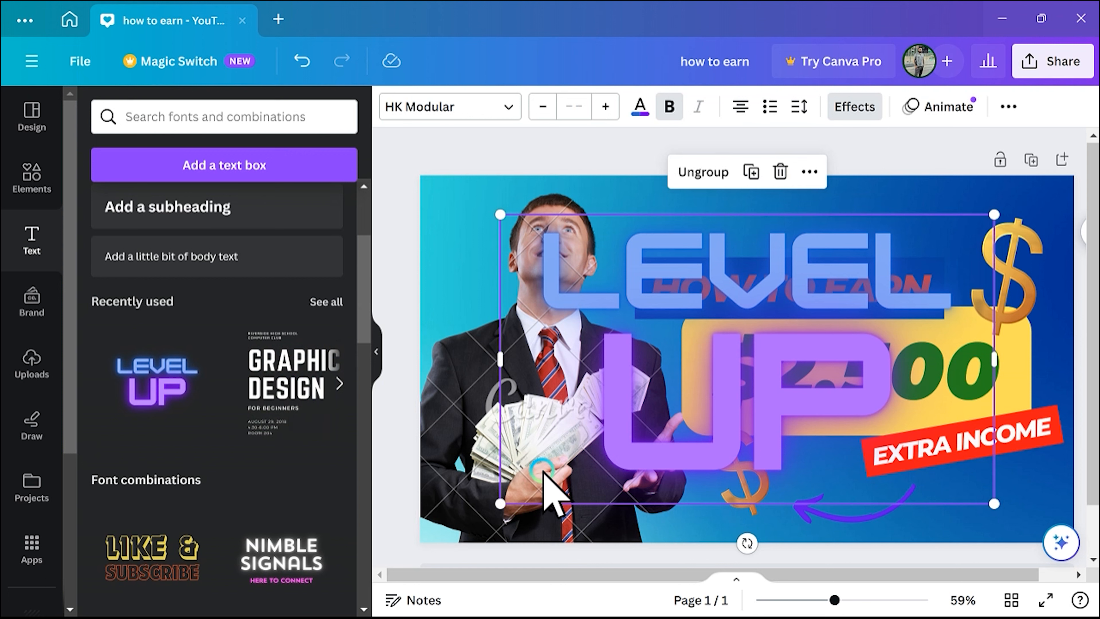
pyautogui.press('Delete')
# Add the "LIKE & FOLLOW for more" font combination to the thumbnail and delete its LIKE & FOLLOW lines.
pyautogui.scroll(-5, 286, 464)
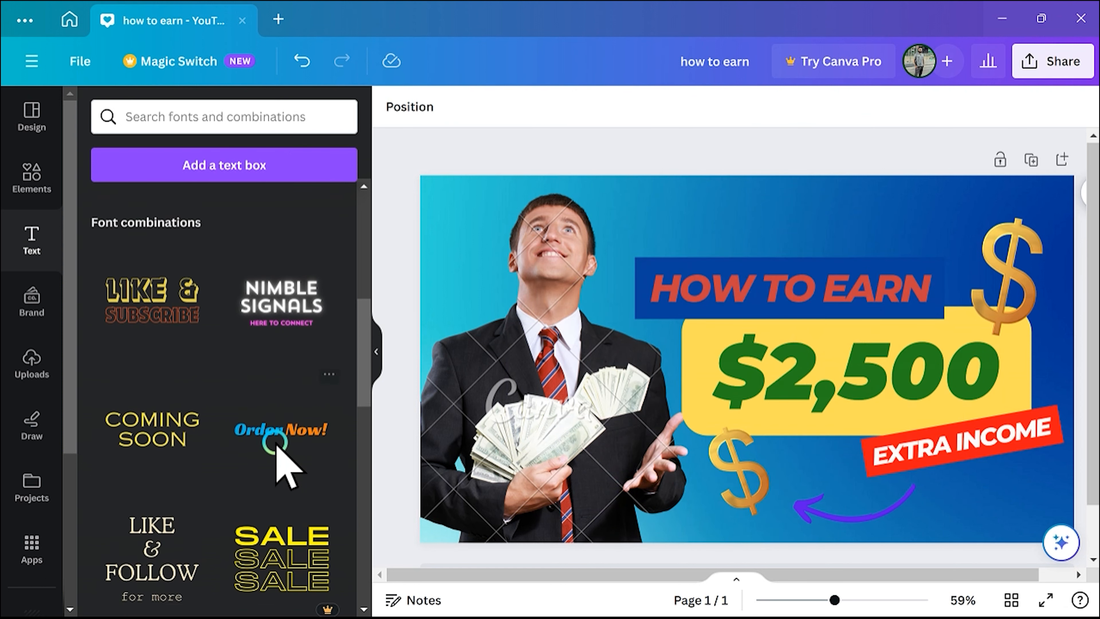
pyautogui.scroll(-3, 275, 443)
pyautogui.moveTo(168, 403); pyautogui.dragTo(772, 280)
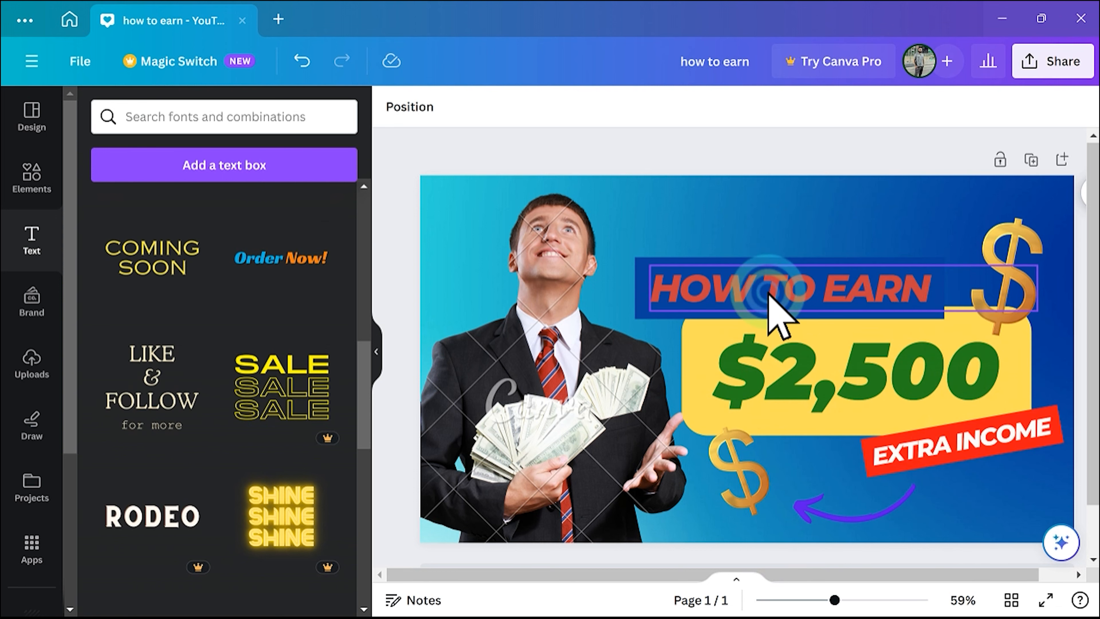
pyautogui.click(179, 504)
pyautogui.scroll(8, 182, 468)
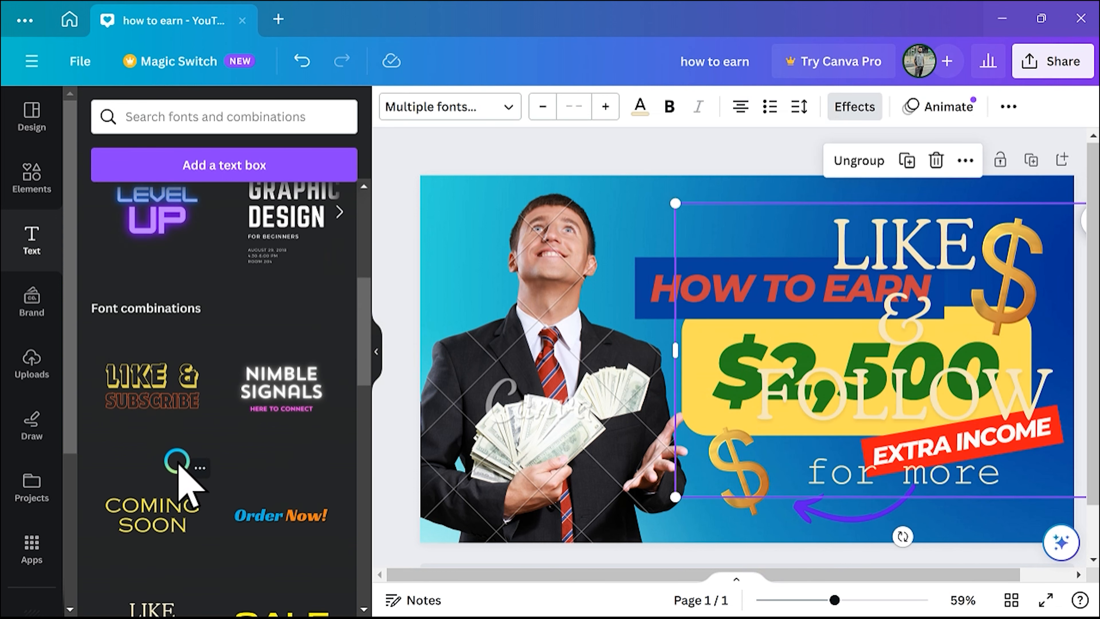
pyautogui.click(775, 412)
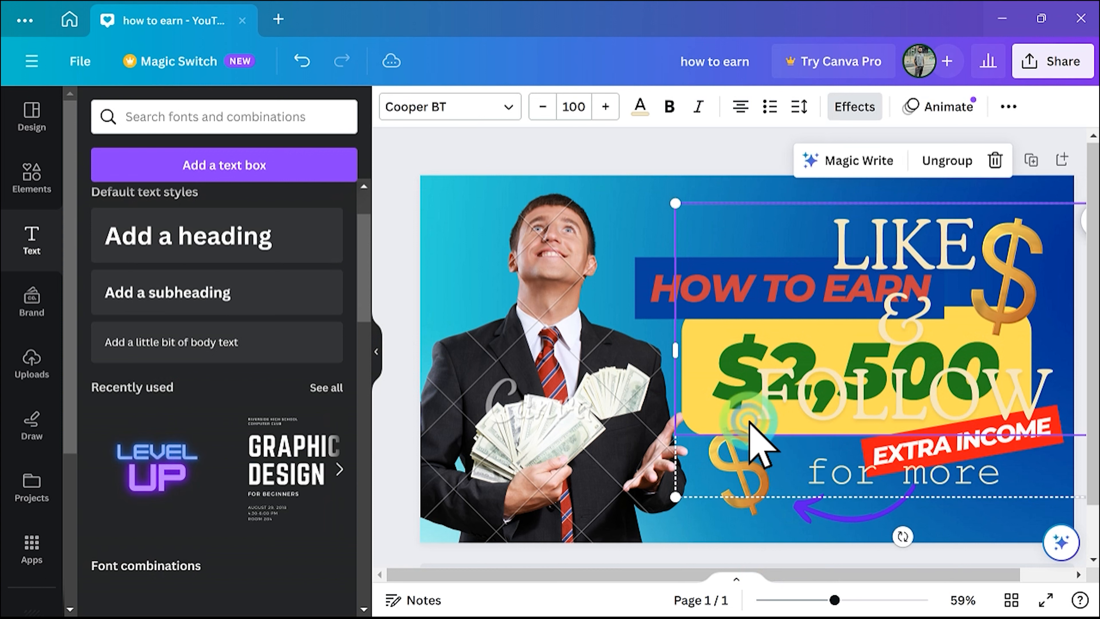
pyautogui.press('Delete')
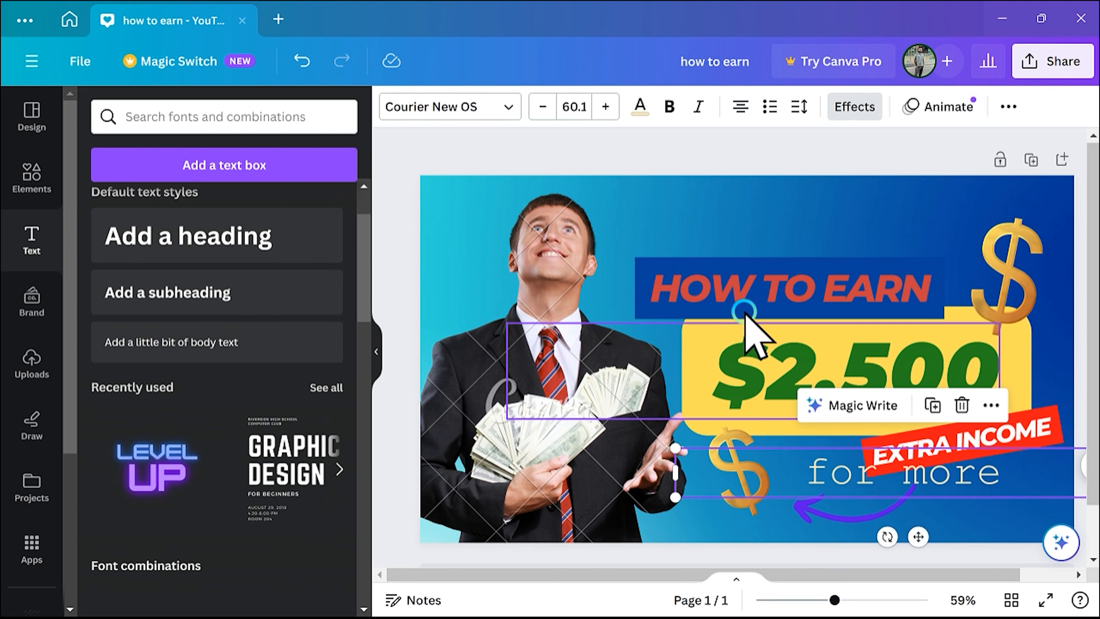
pyautogui.click(768, 239)
# Add the yellow HUGE SALE font combination to the thumbnail.
pyautogui.scroll(-10, 349, 429)
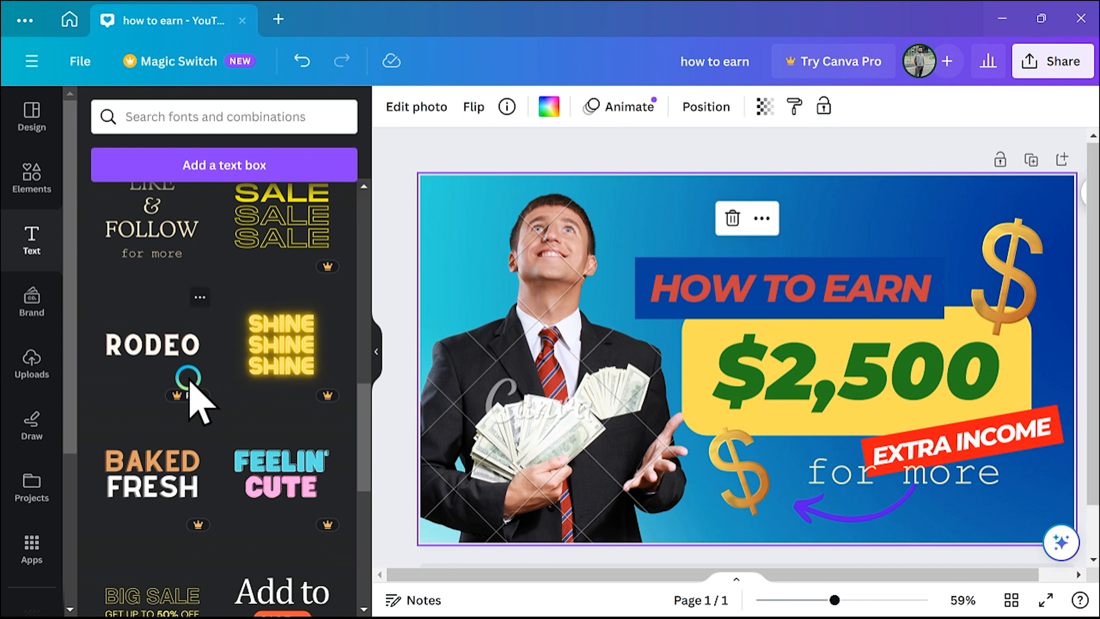
pyautogui.scroll(-5, 342, 437)
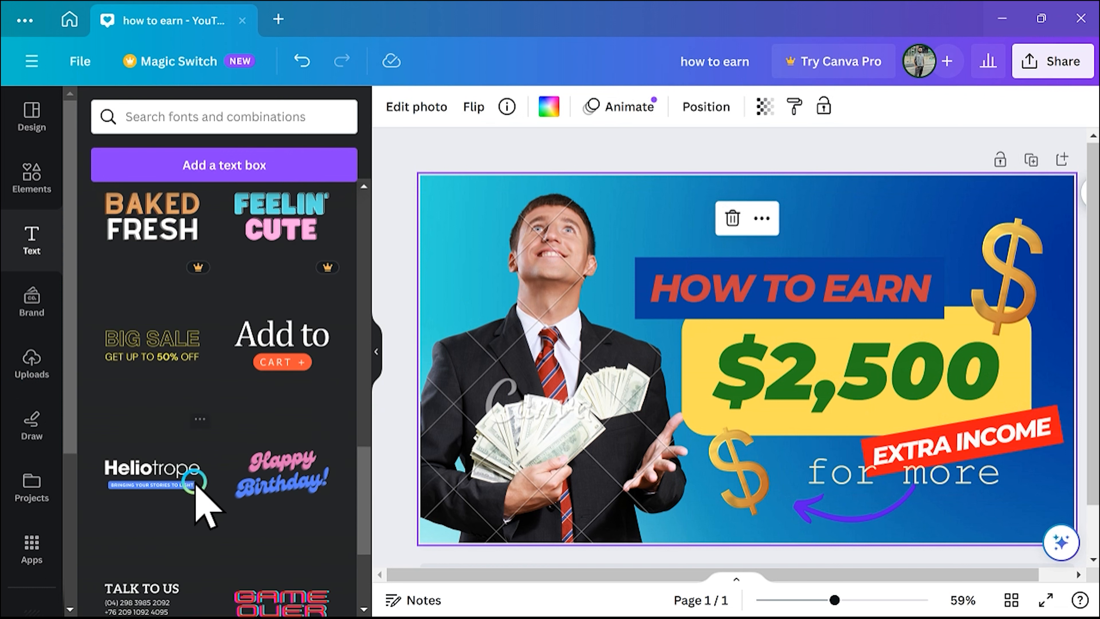
pyautogui.scroll(-4, 244, 431)
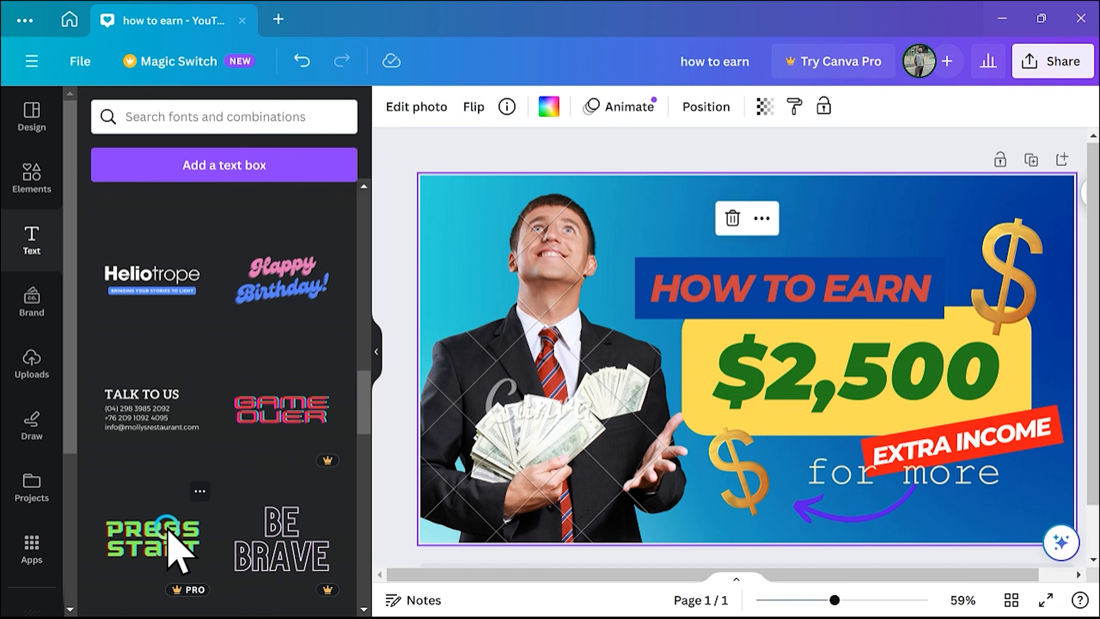
pyautogui.scroll(-4, 182, 506)
pyautogui.scroll(-4, 265, 485)
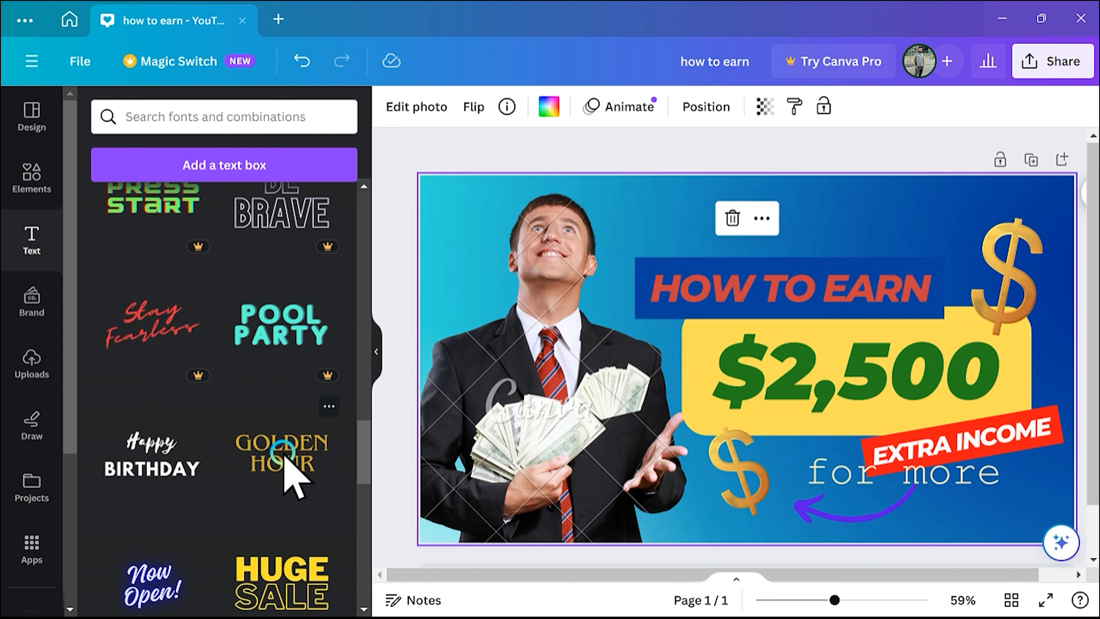
pyautogui.scroll(-6, 287, 473)
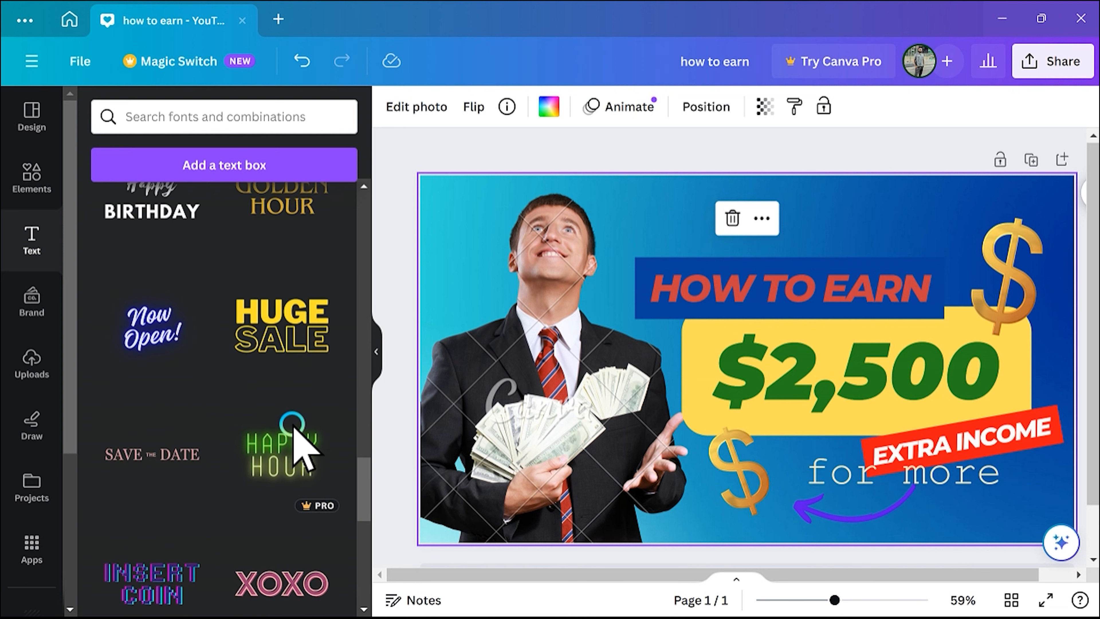
pyautogui.click(277, 353)
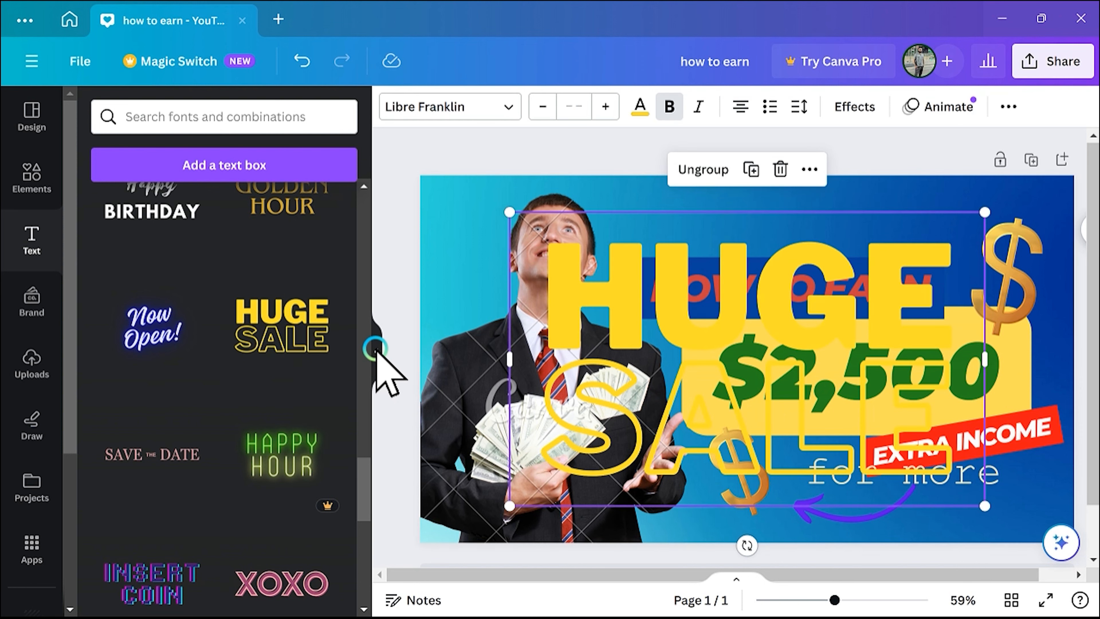
# Shrink the HUGE SALE text to about 373 wide by 231 high and move it over the HOW TO EARN headline.
pyautogui.click(375, 349)
pyautogui.click(798, 486)
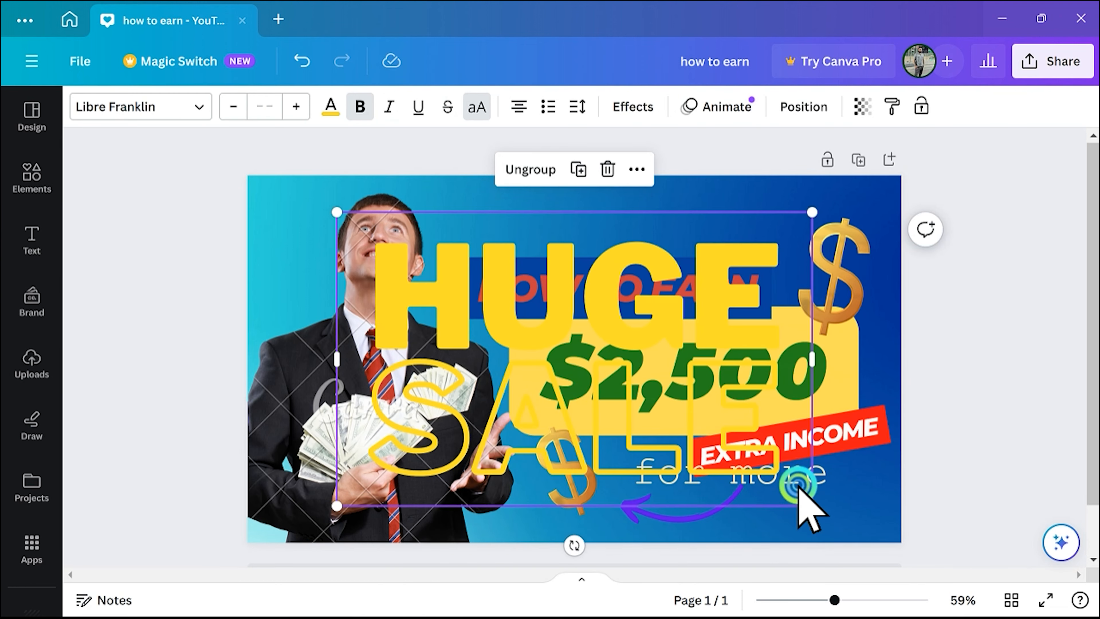
pyautogui.moveTo(798, 485); pyautogui.dragTo(412, 253)
pyautogui.click(386, 245)
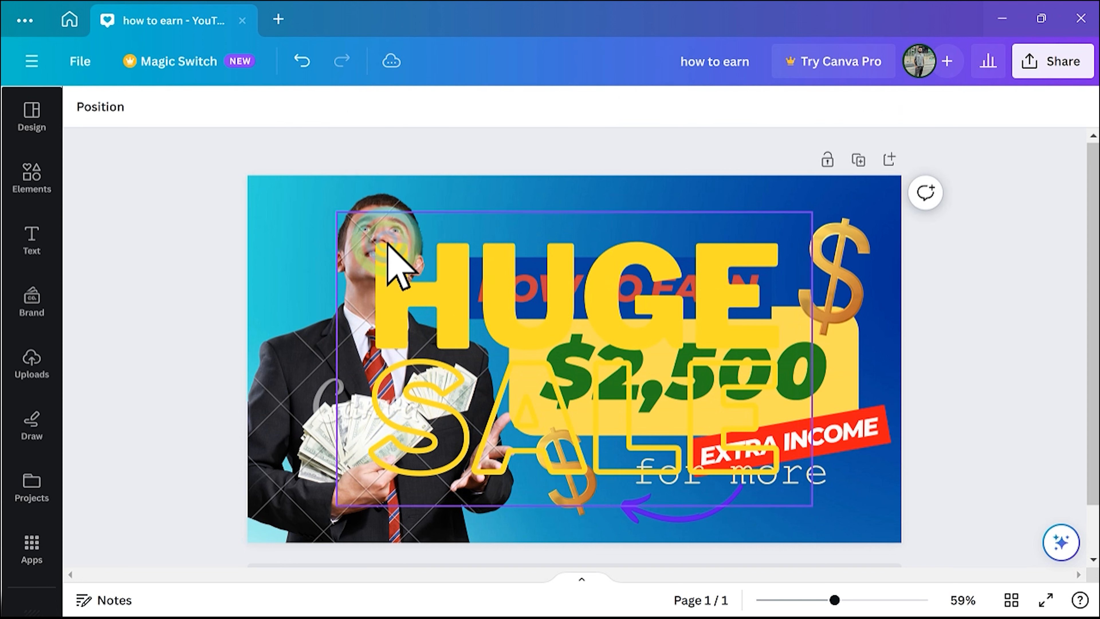
pyautogui.click(647, 376)
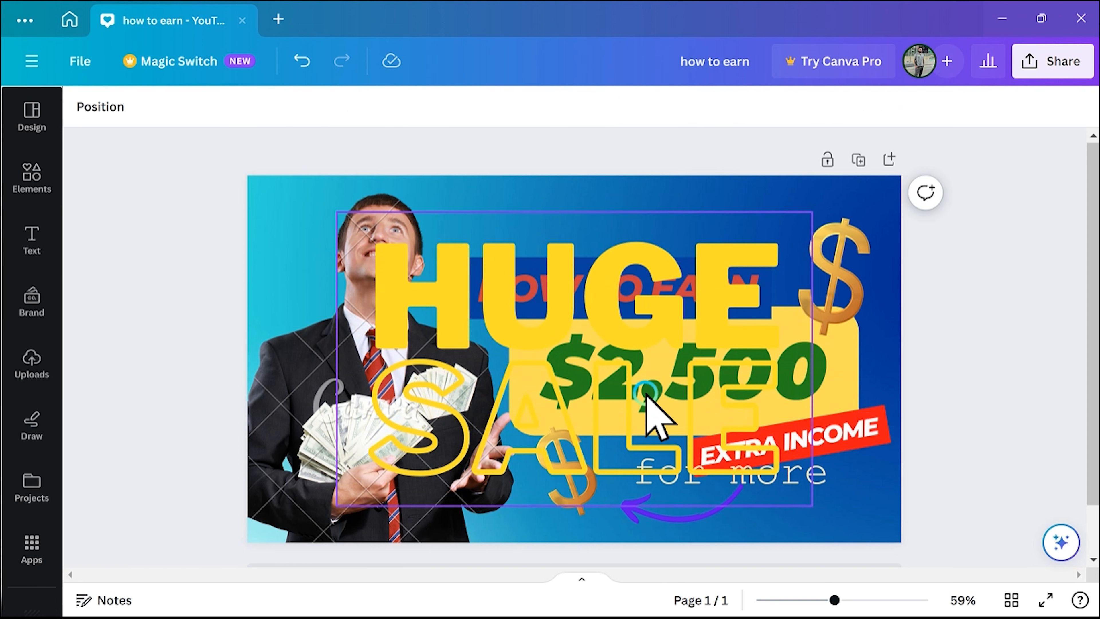
pyautogui.click(589, 300)
pyautogui.click(752, 461)
pyautogui.moveTo(752, 462); pyautogui.dragTo(535, 309)
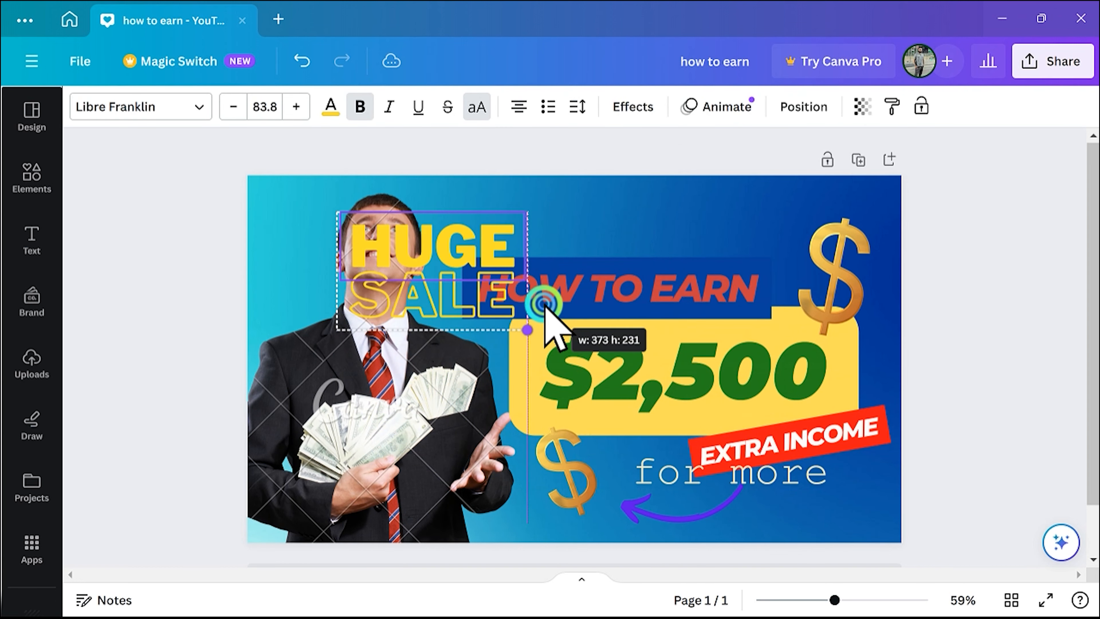
pyautogui.moveTo(461, 275); pyautogui.dragTo(645, 264)
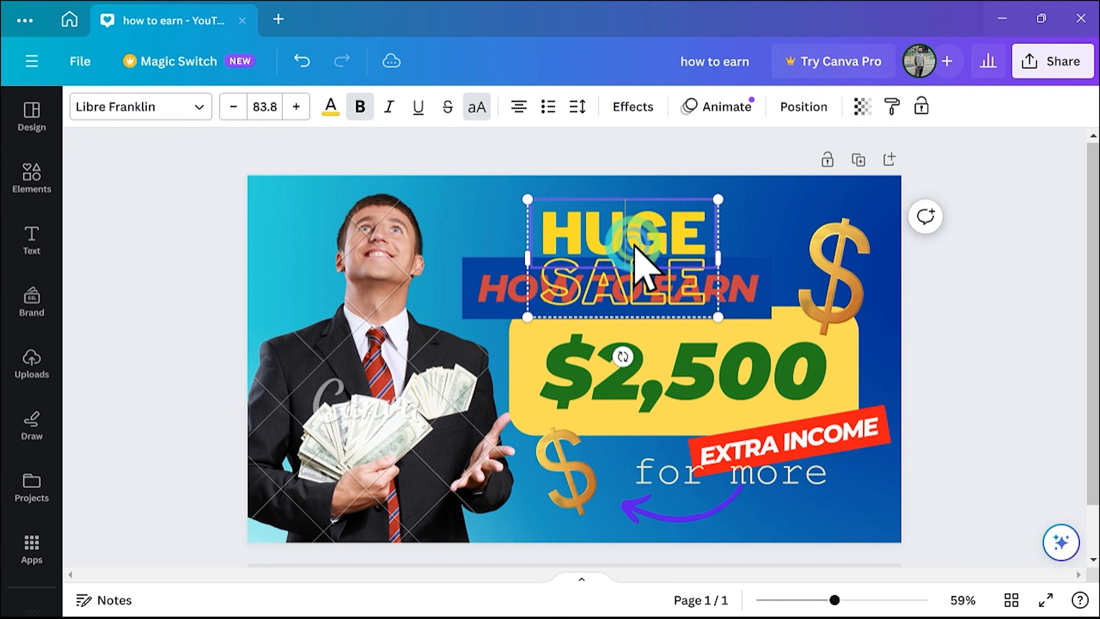
# Clear the outlined SALE text from the HUGE SALE combination.
pyautogui.click(699, 290)
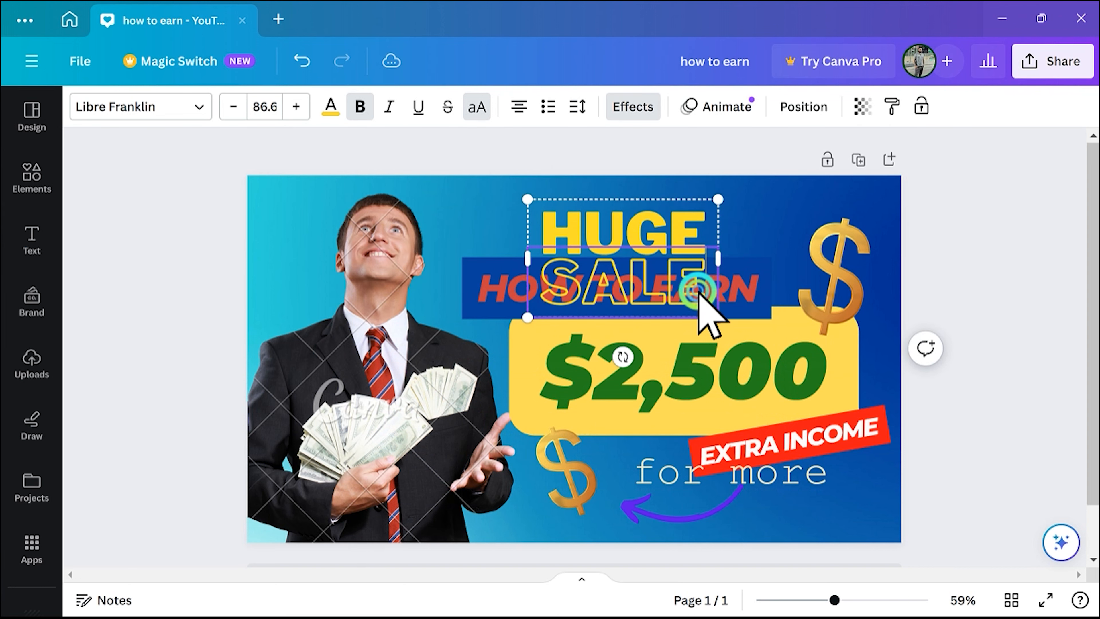
pyautogui.click(686, 290)
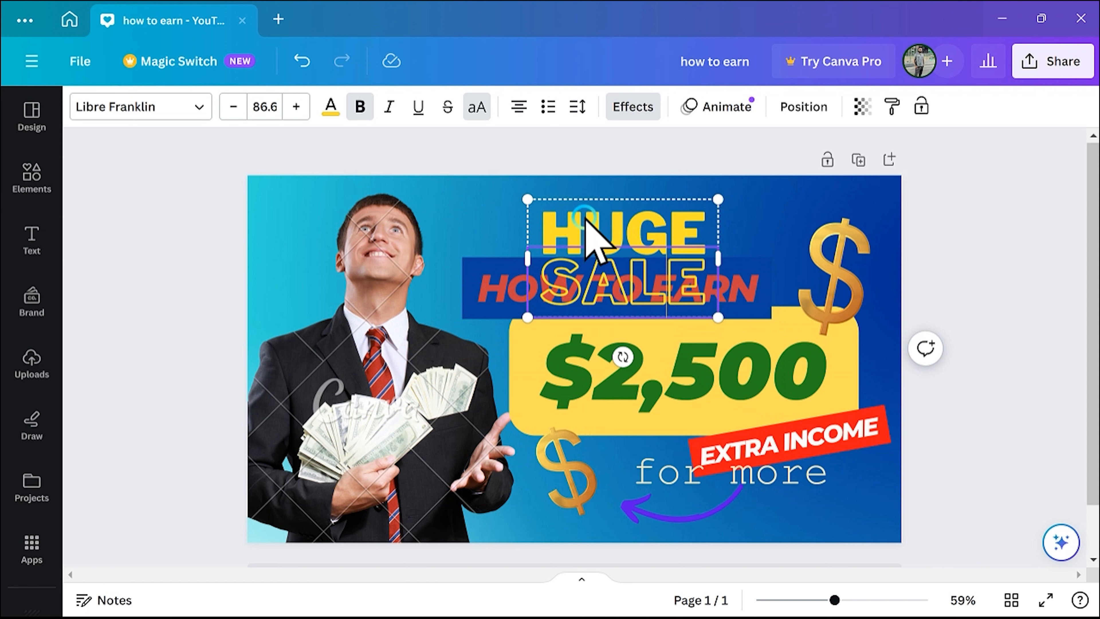
pyautogui.click(207, 228)
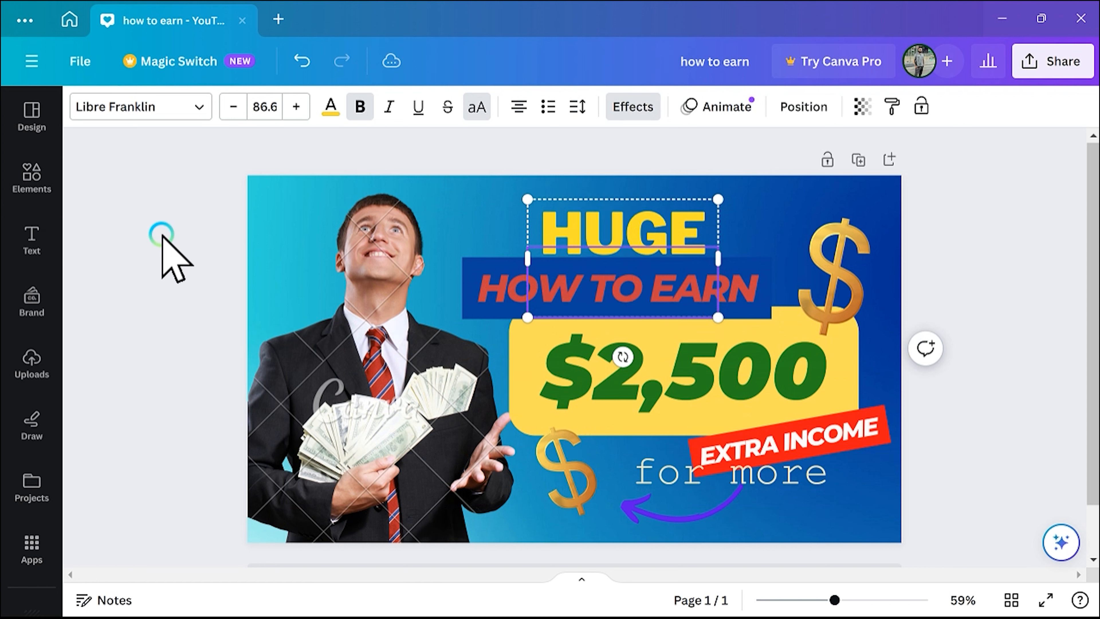
# Replace the word HUGE above the headline with BEST.
pyautogui.click(768, 225)
pyautogui.click(648, 227)
pyautogui.click(648, 227)
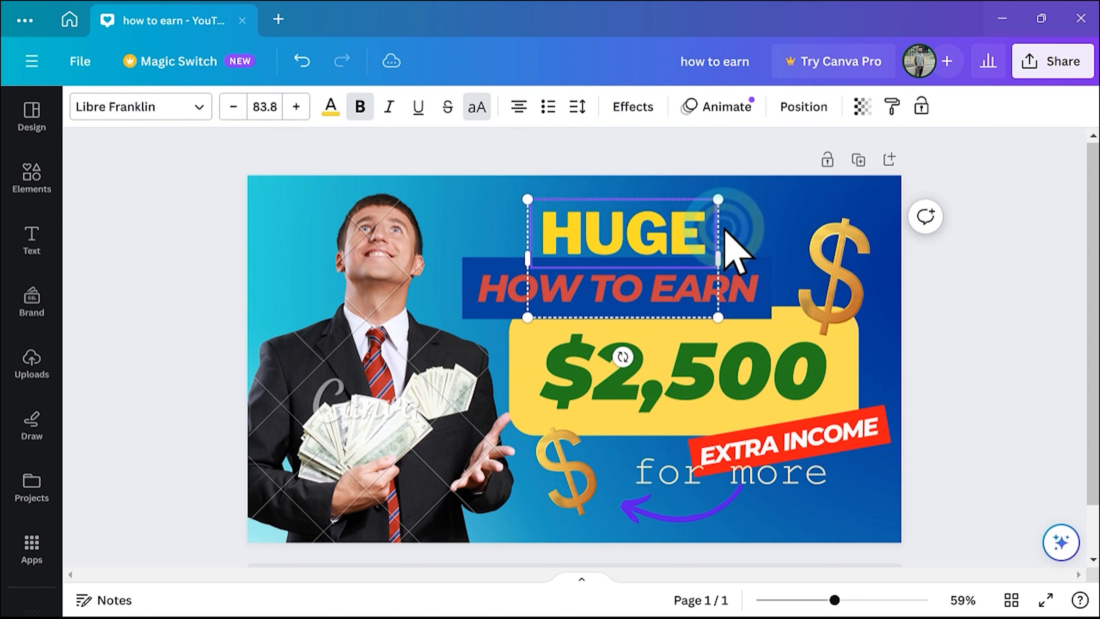
pyautogui.click(705, 240)
pyautogui.hotkey('shift', 'Left')
pyautogui.hotkey('shift', 'Left')
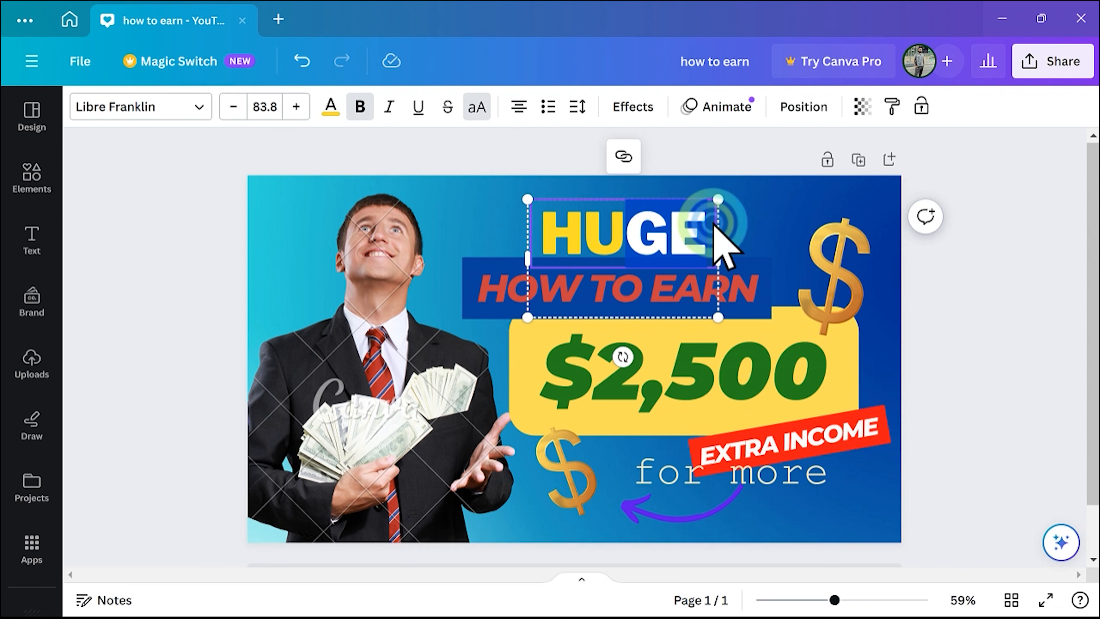
pyautogui.moveTo(712, 244); pyautogui.dragTo(585, 242)
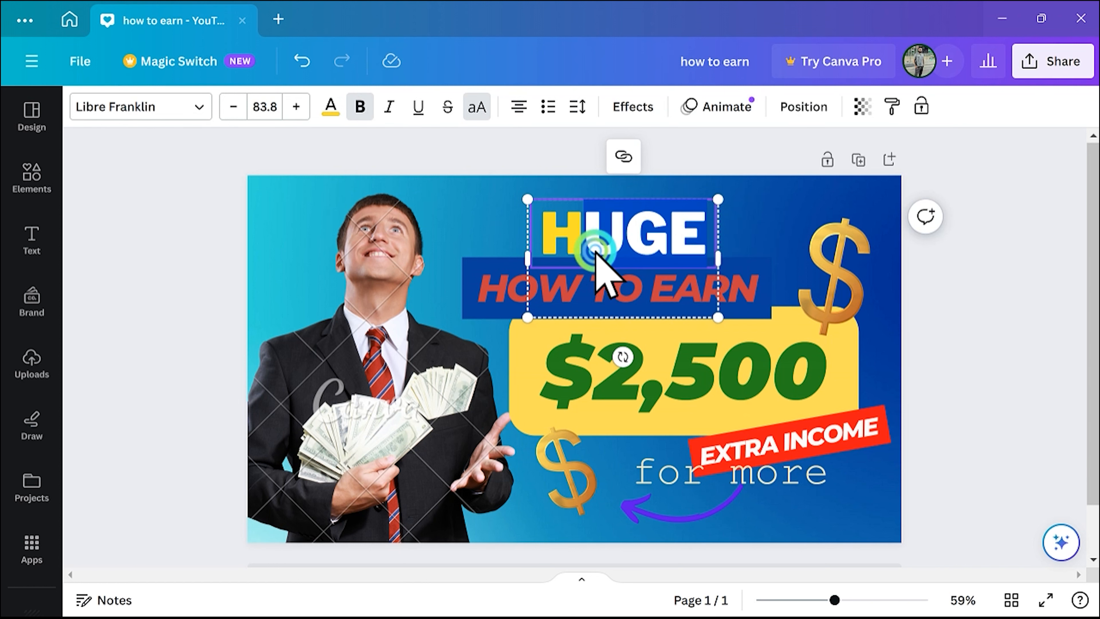
pyautogui.press('BackSpace')
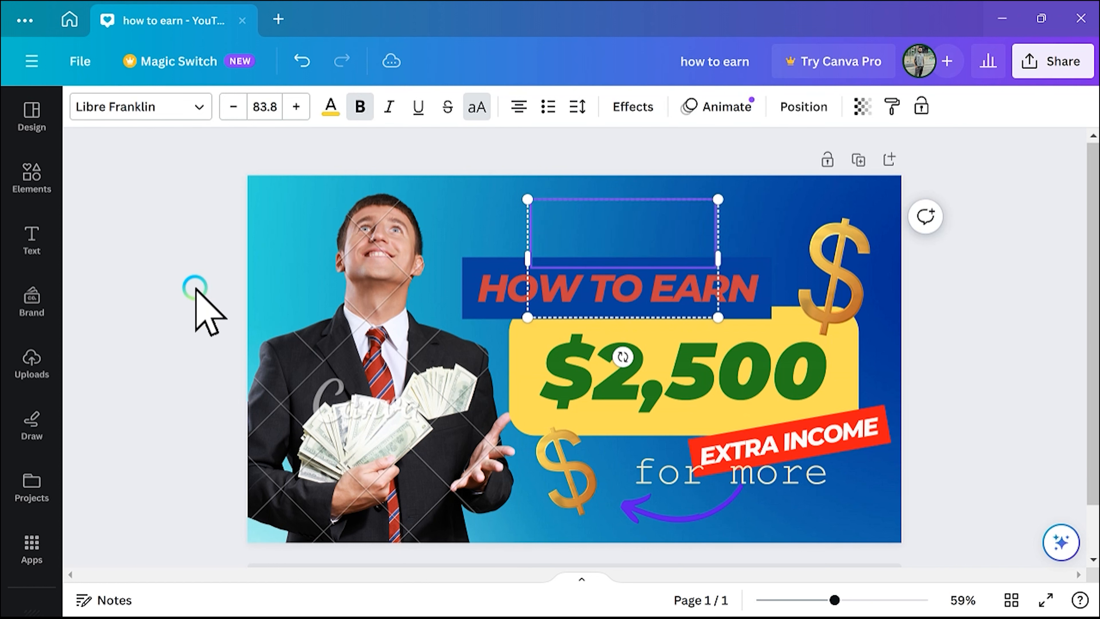
pyautogui.write('BES')
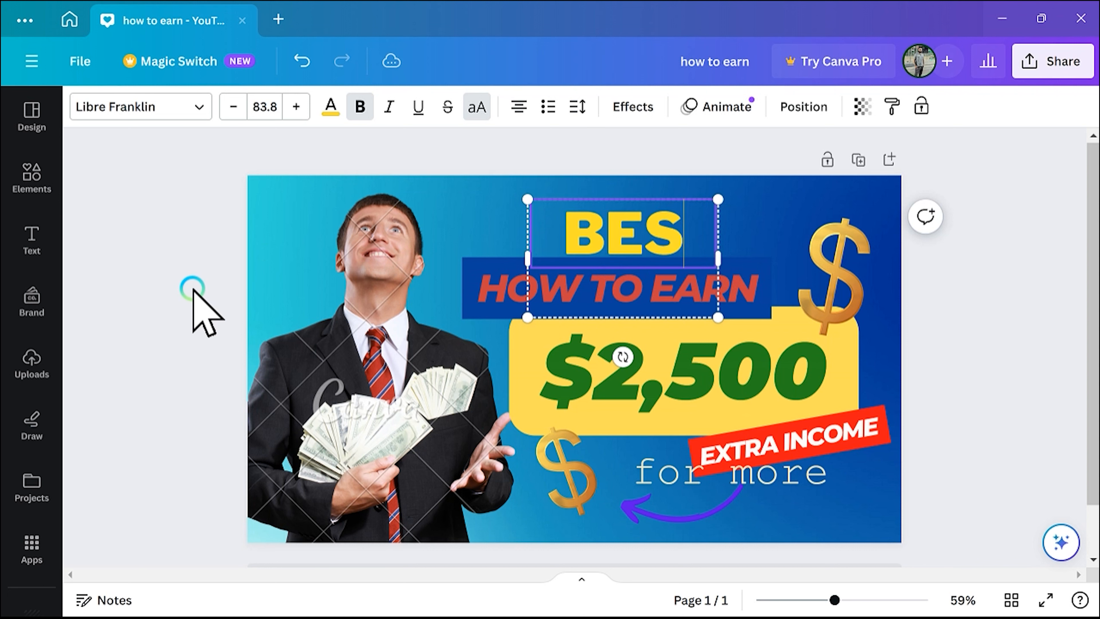
pyautogui.write('T')
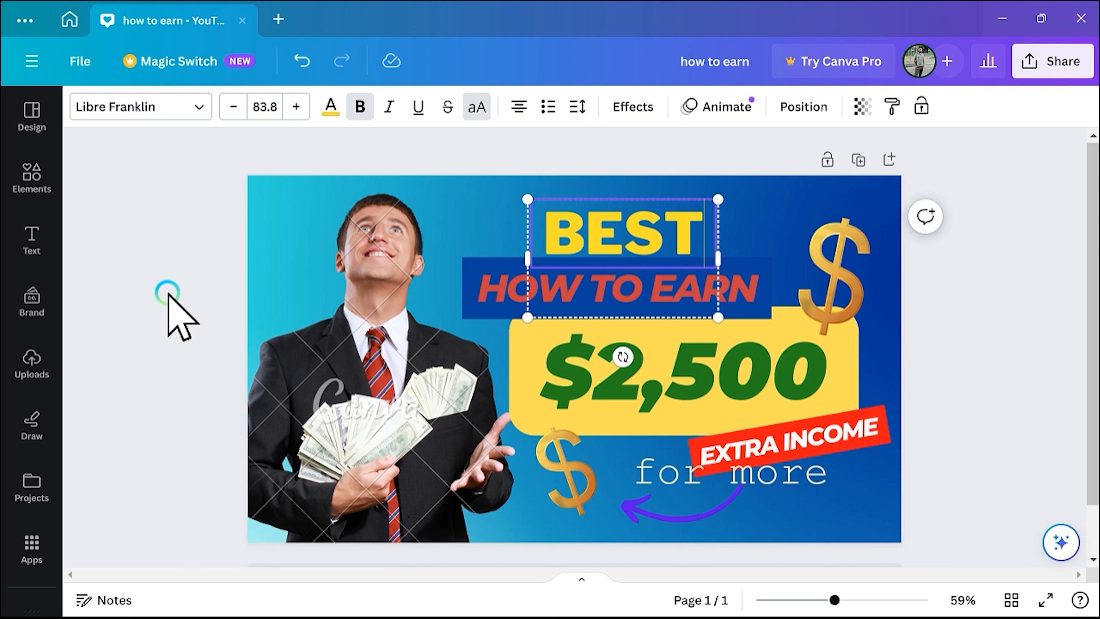
# Replace the word BEST above the headline with MAKE.
pyautogui.click(320, 208)
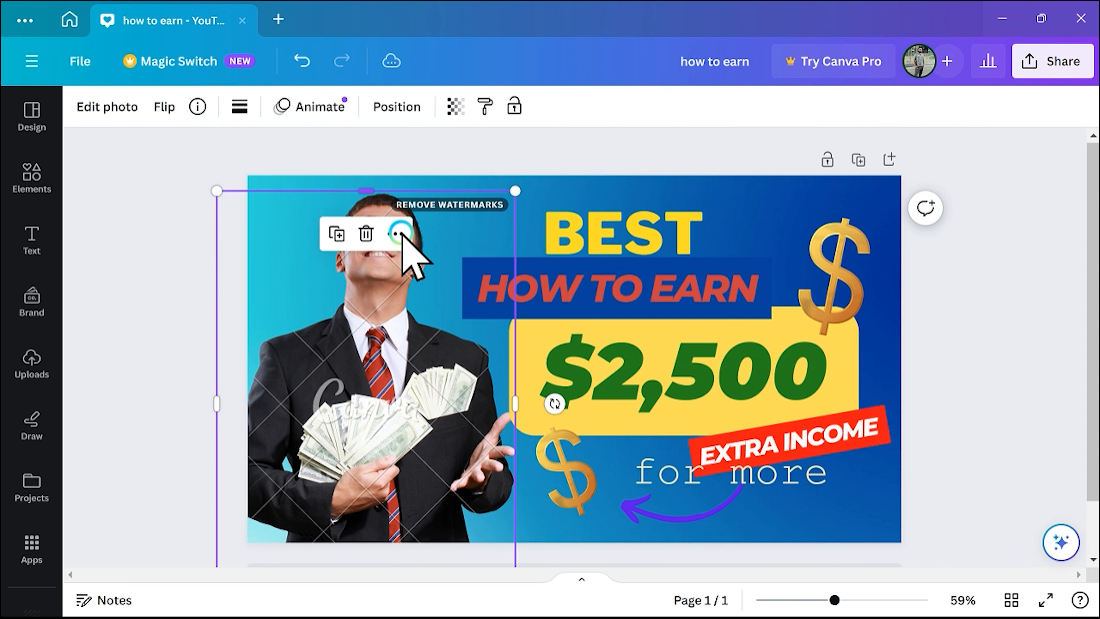
pyautogui.click(706, 237)
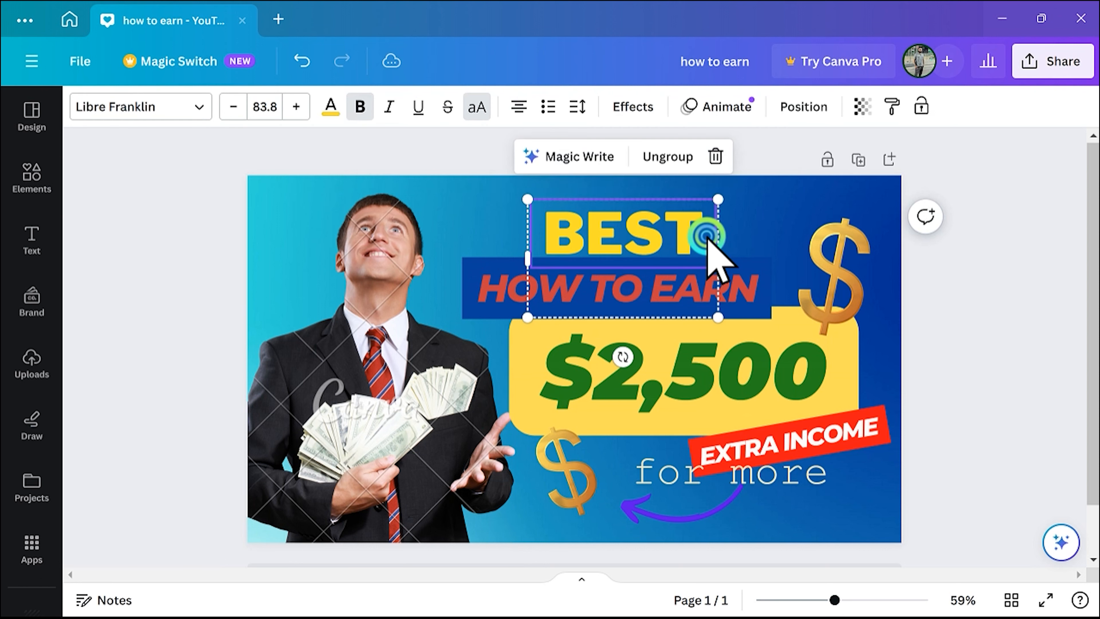
pyautogui.click(700, 221)
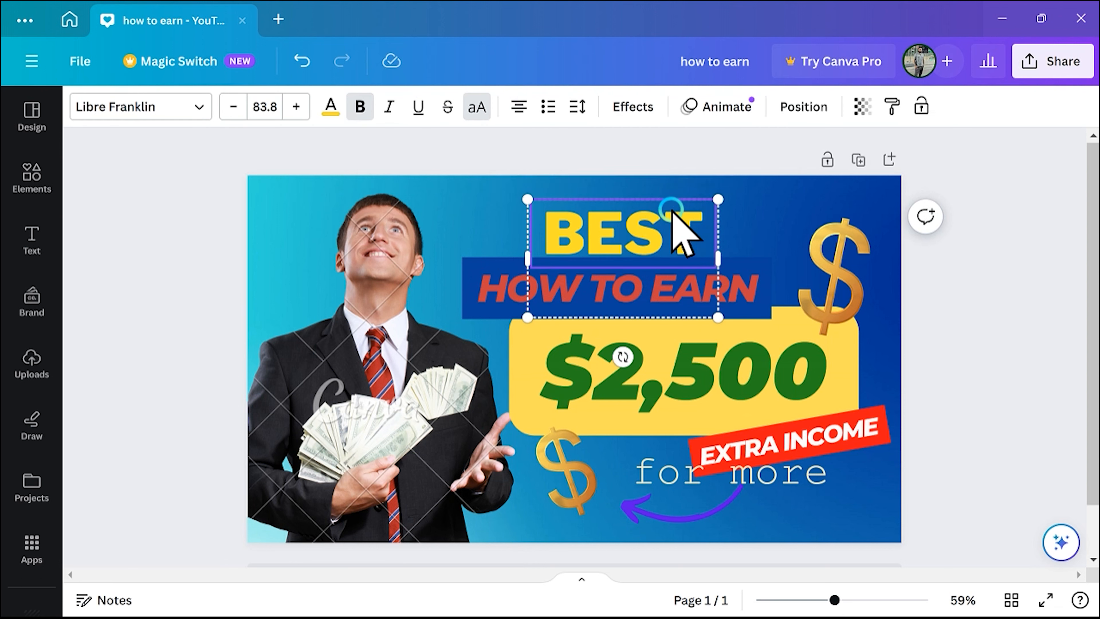
pyautogui.click(672, 213)
pyautogui.press('BackSpace')
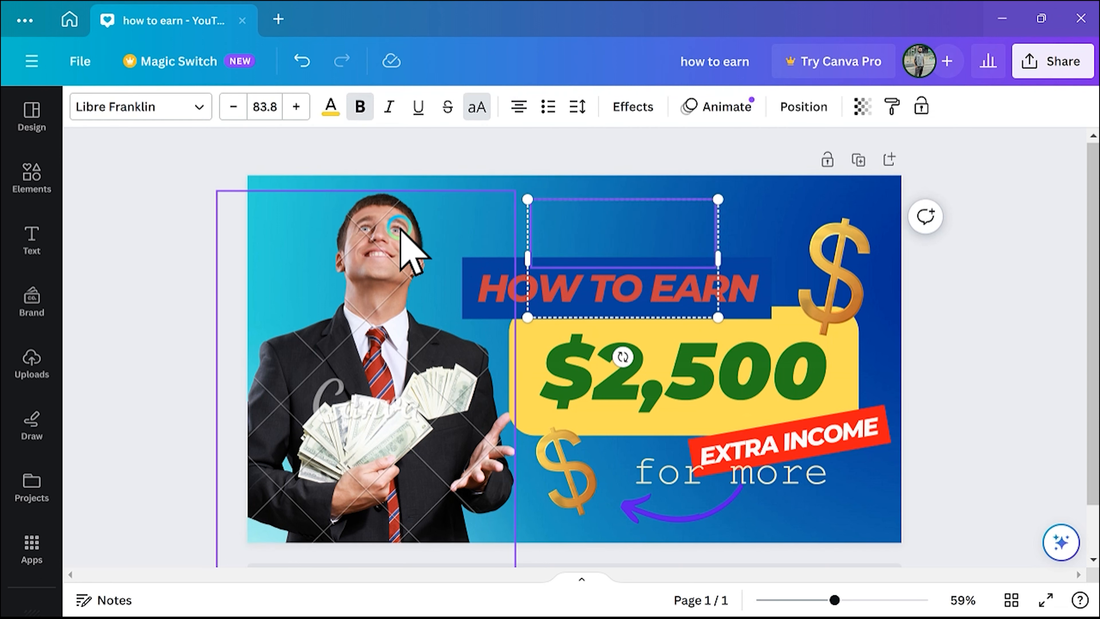
pyautogui.write('MEA')
pyautogui.press('BackSpace')
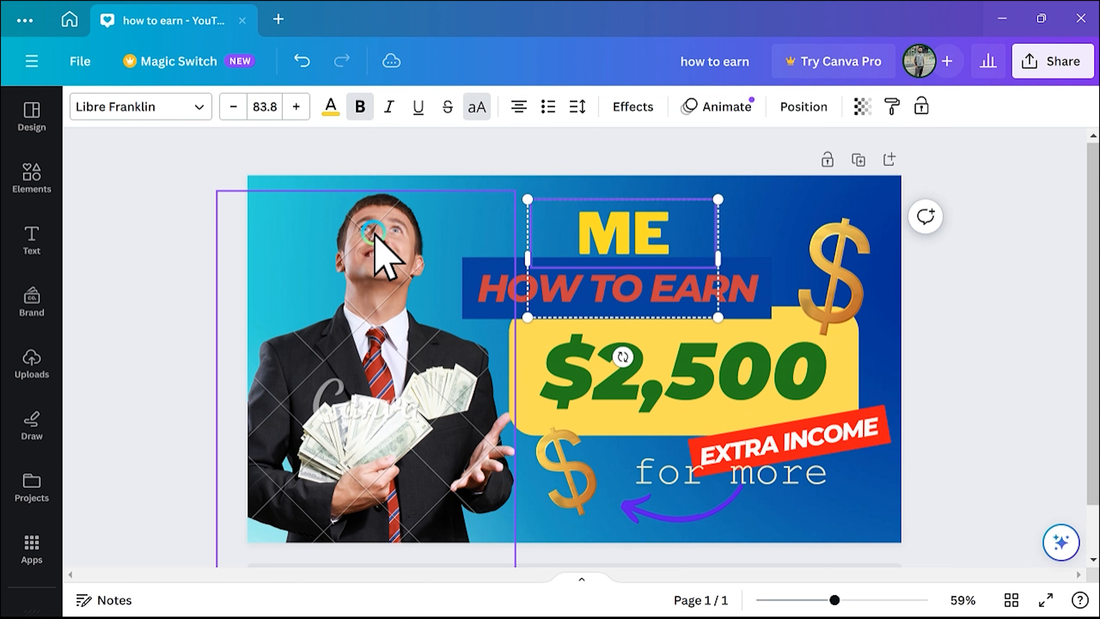
pyautogui.write('AKE')
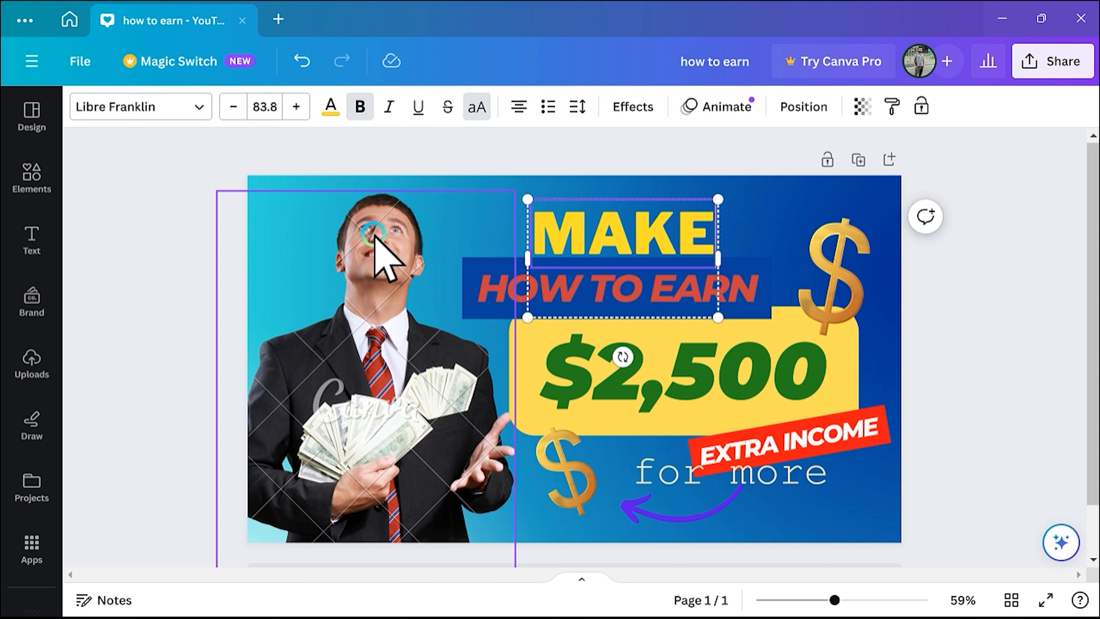
# Clear the word MAKE and delete its emptied text element from the thumbnail.
pyautogui.press('BackSpace')
pyautogui.press('BackSpace')
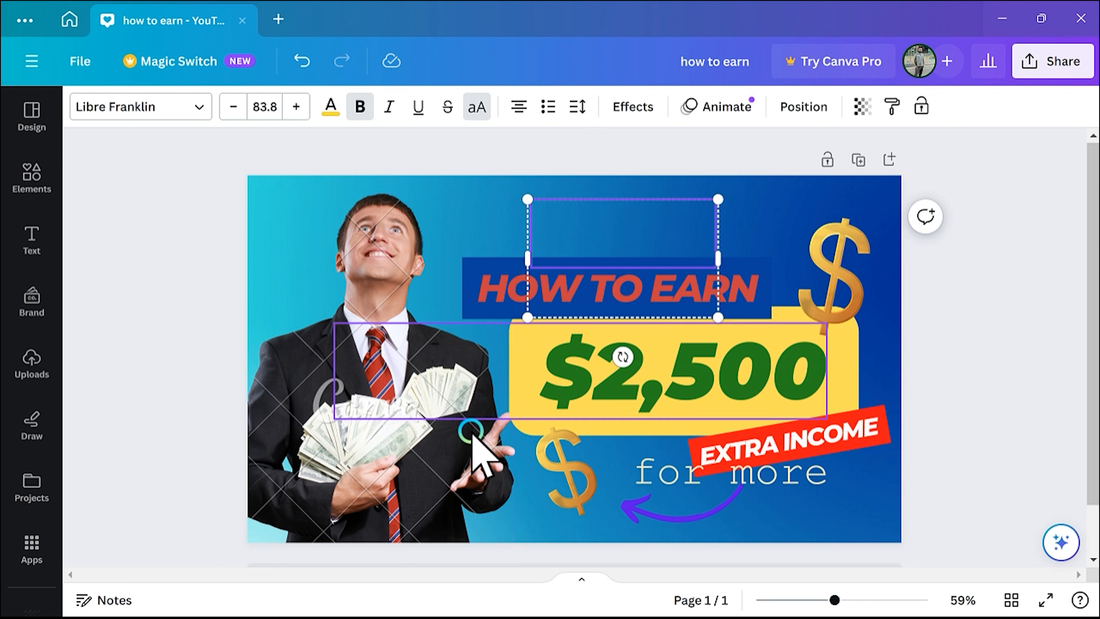
pyautogui.click(272, 261)
pyautogui.click(648, 225)
pyautogui.click(628, 217)
pyautogui.press('Delete')
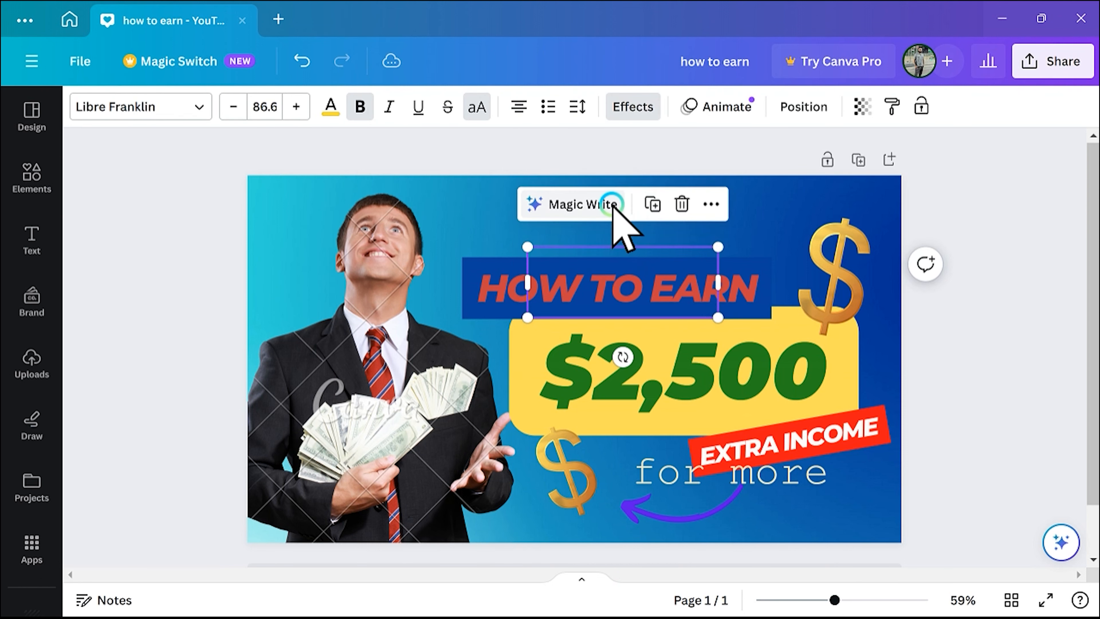
pyautogui.click(225, 214)
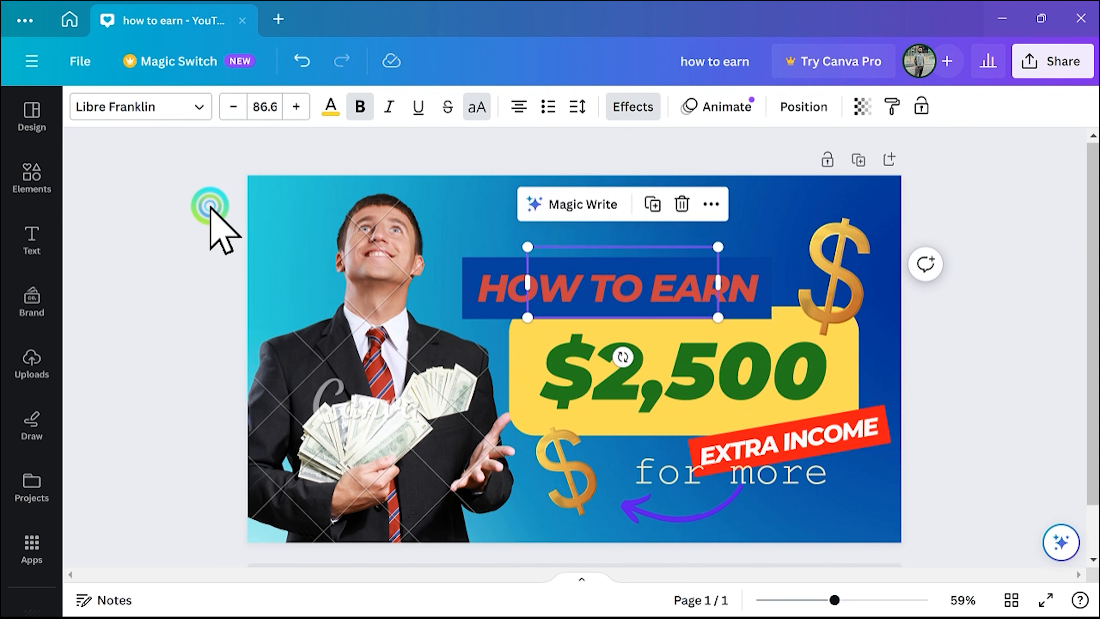
# Try the recommended Roca Two font on the HOW TO EARN headline.
pyautogui.click(584, 276)
pyautogui.click(614, 289)
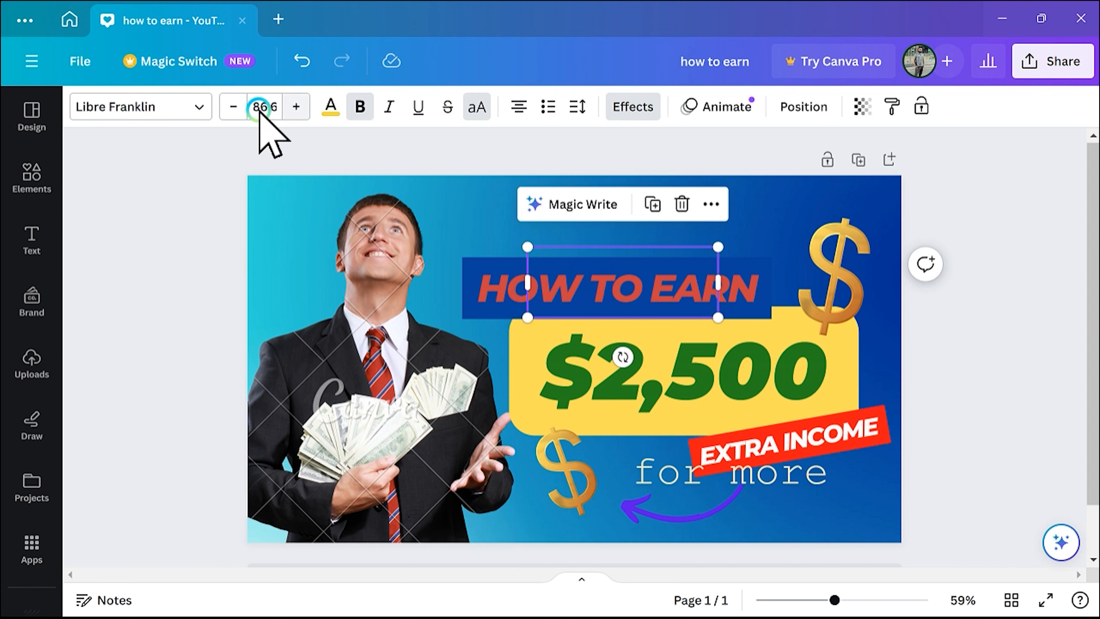
pyautogui.click(557, 282)
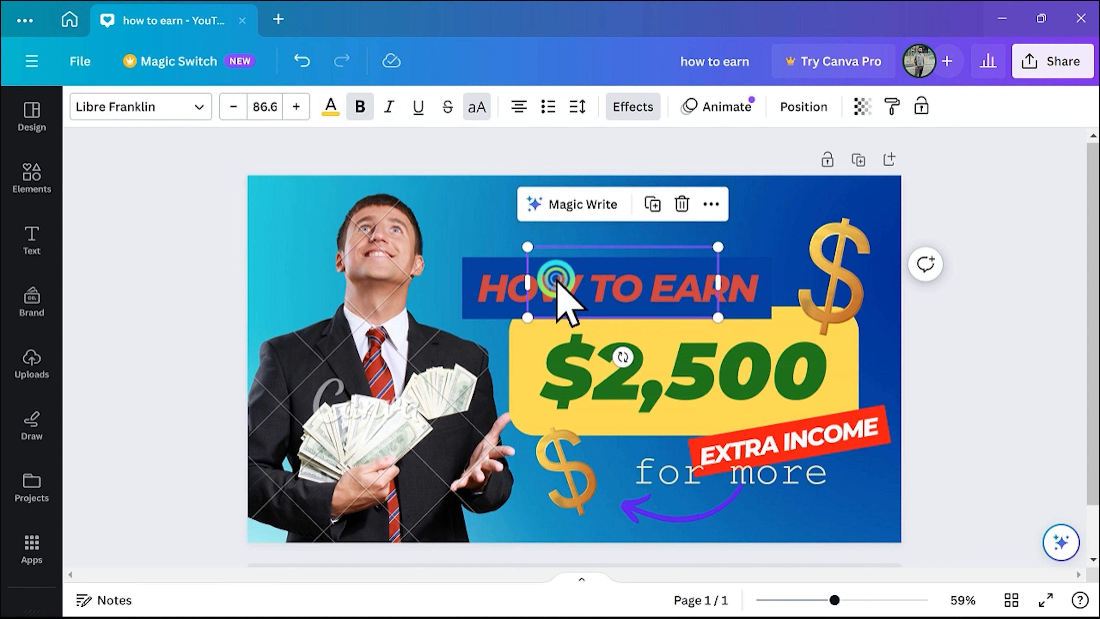
pyautogui.click(479, 299)
pyautogui.click(160, 113)
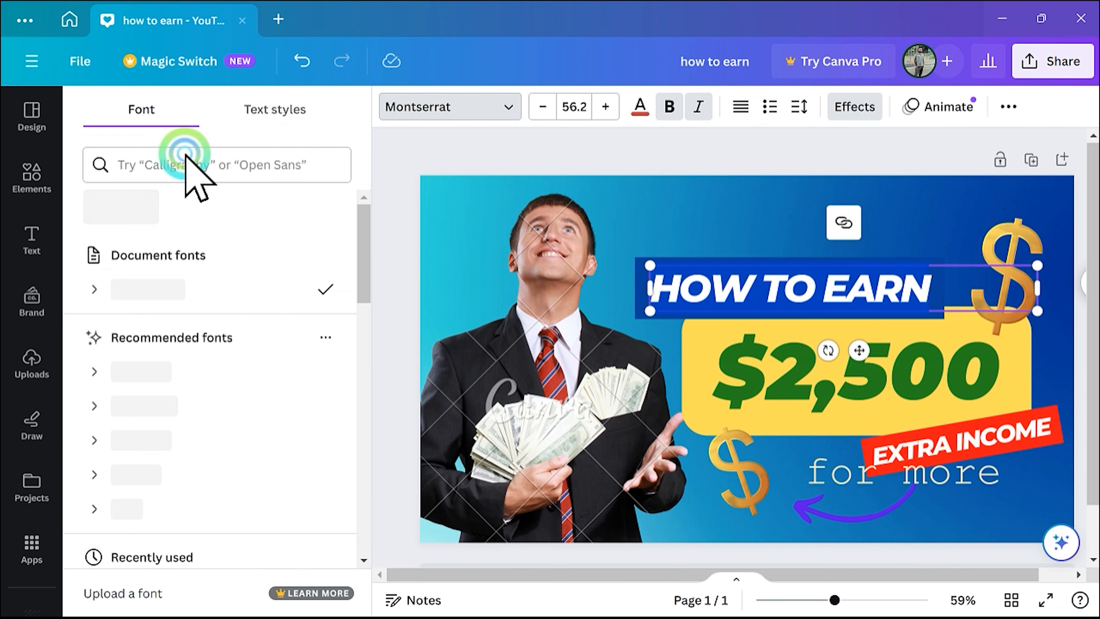
pyautogui.scroll(-2, 152, 462)
pyautogui.scroll(2, 152, 461)
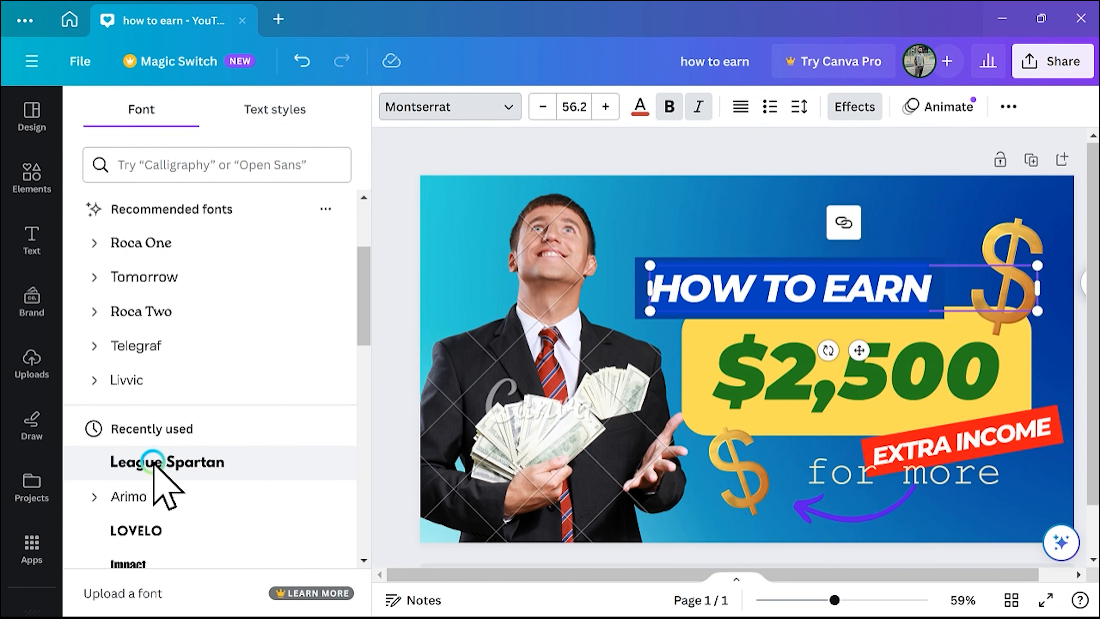
pyautogui.scroll(-3, 155, 450)
pyautogui.click(175, 300)
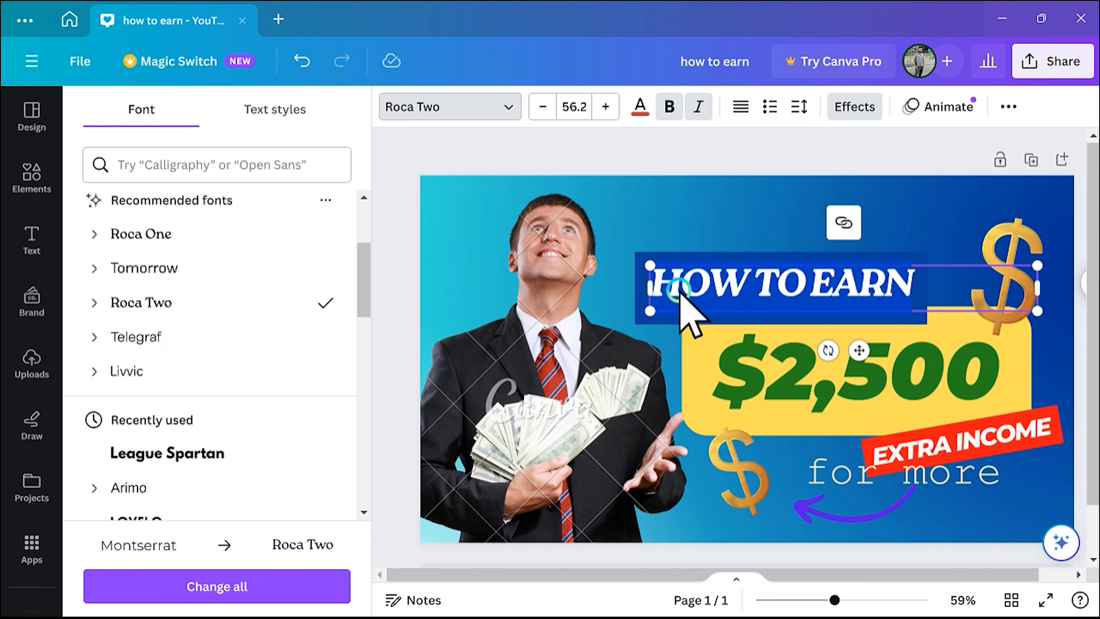
pyautogui.click(714, 216)
pyautogui.click(351, 295)
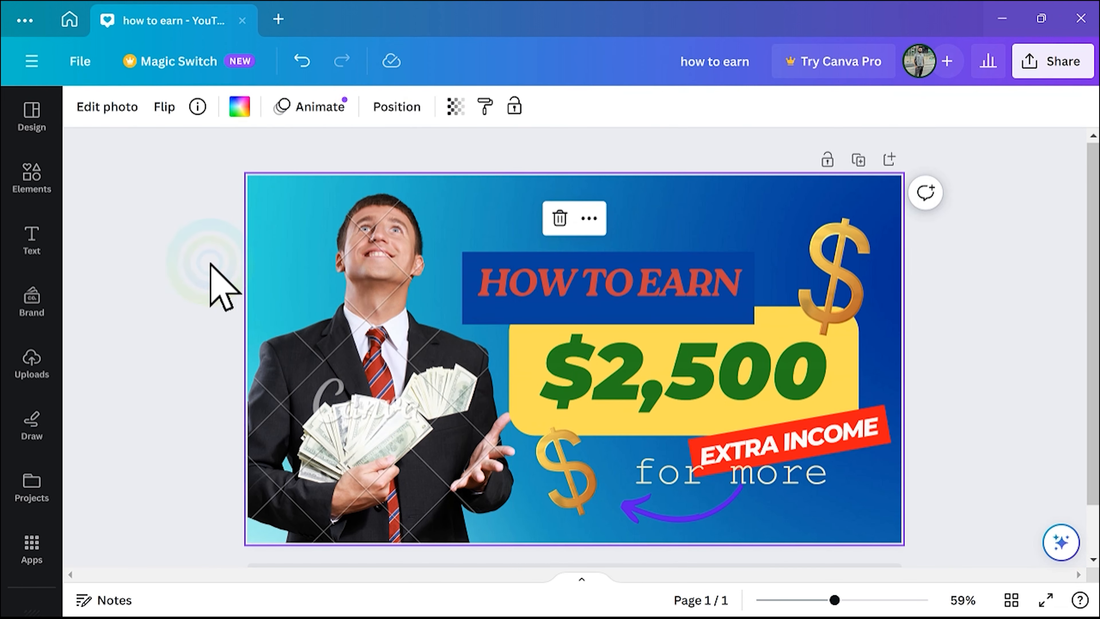
# Try the Archivo Black font on the HOW TO EARN headline.
pyautogui.click(450, 299)
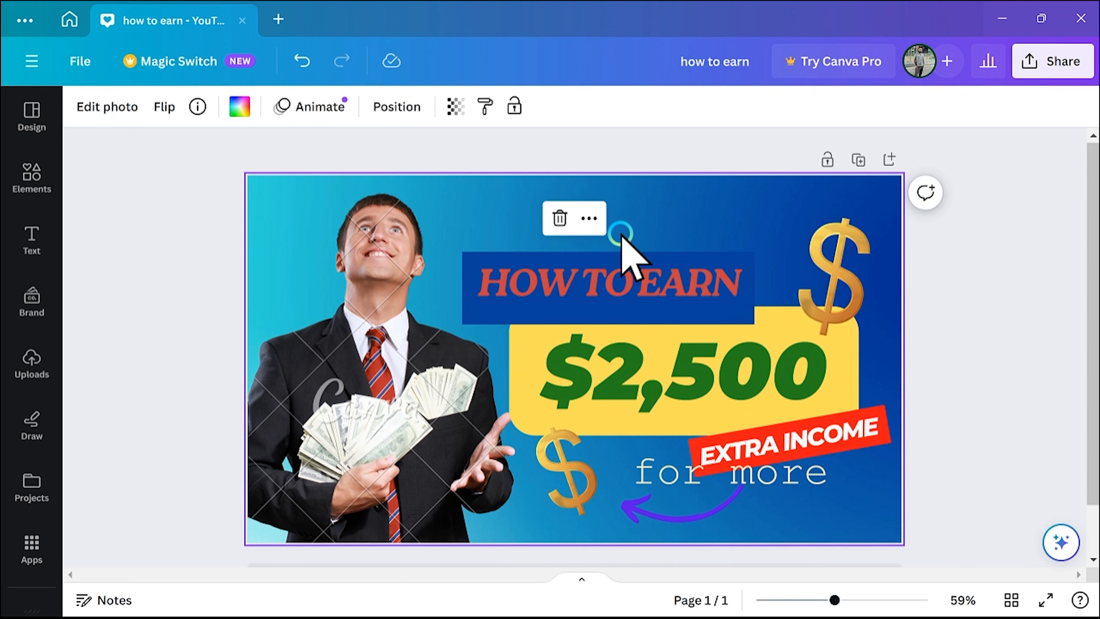
pyautogui.click(622, 277)
pyautogui.click(156, 108)
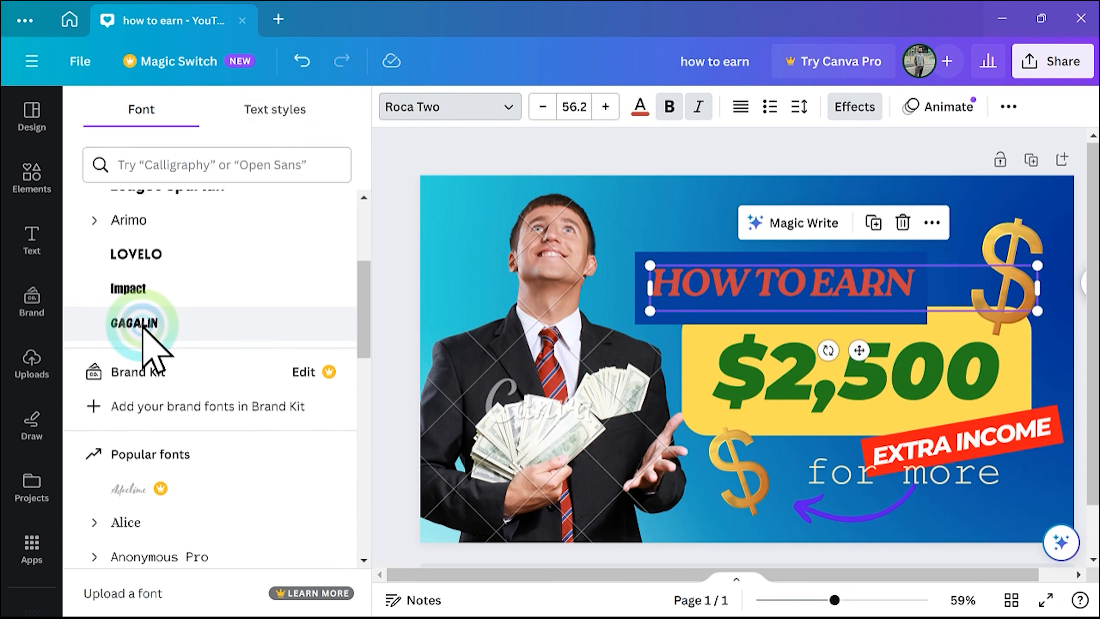
pyautogui.scroll(-5, 152, 425)
pyautogui.scroll(-4, 164, 437)
pyautogui.click(199, 345)
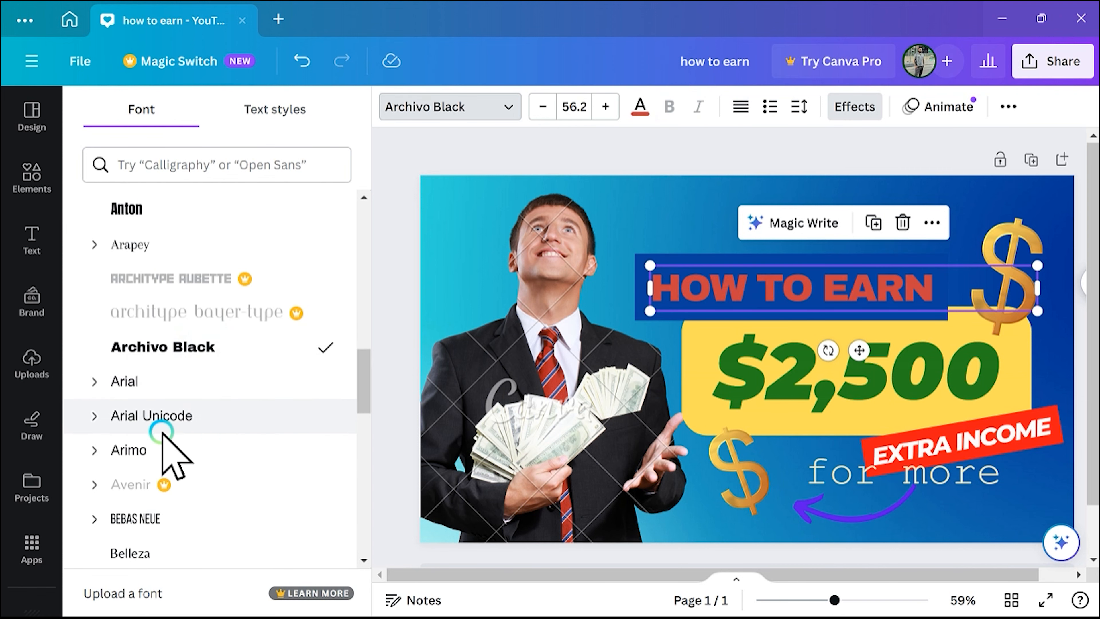
# Set the HOW TO EARN headline's font to Bukhari Script and look through the other available fonts.
pyautogui.scroll(-5, 132, 461)
pyautogui.scroll(-3, 147, 482)
pyautogui.click(213, 370)
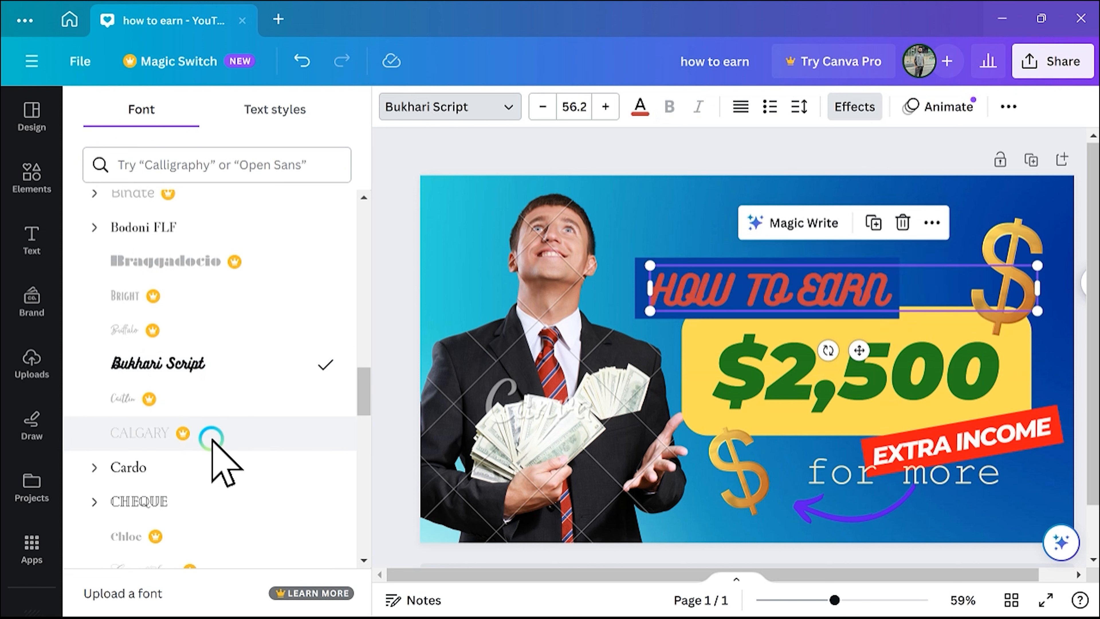
pyautogui.scroll(-3, 197, 448)
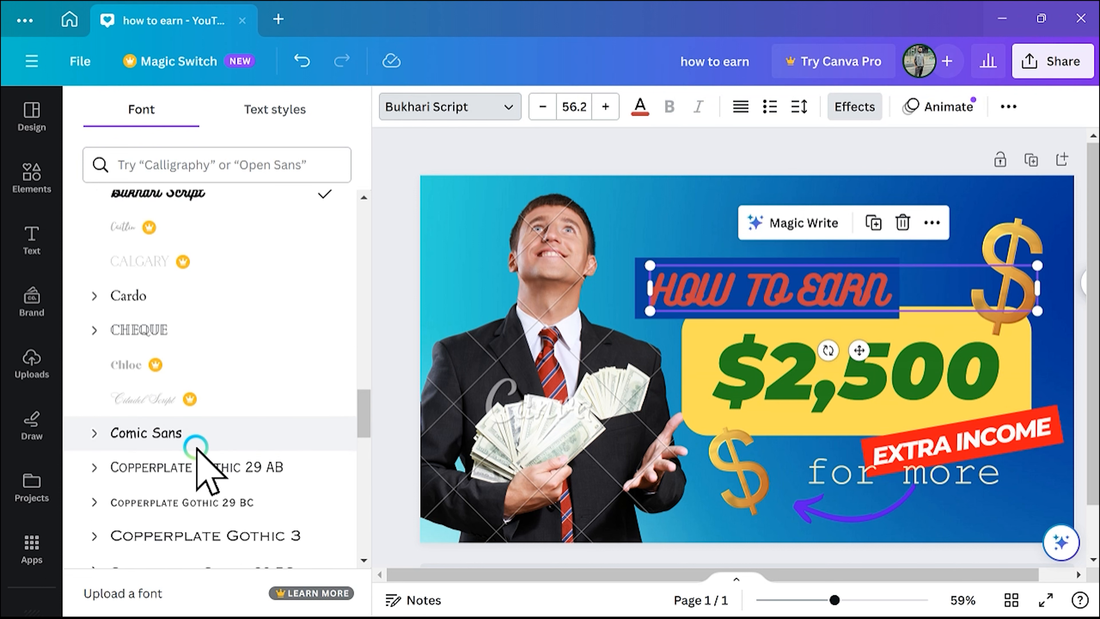
pyautogui.scroll(10, 196, 442)
pyautogui.scroll(12, 196, 441)
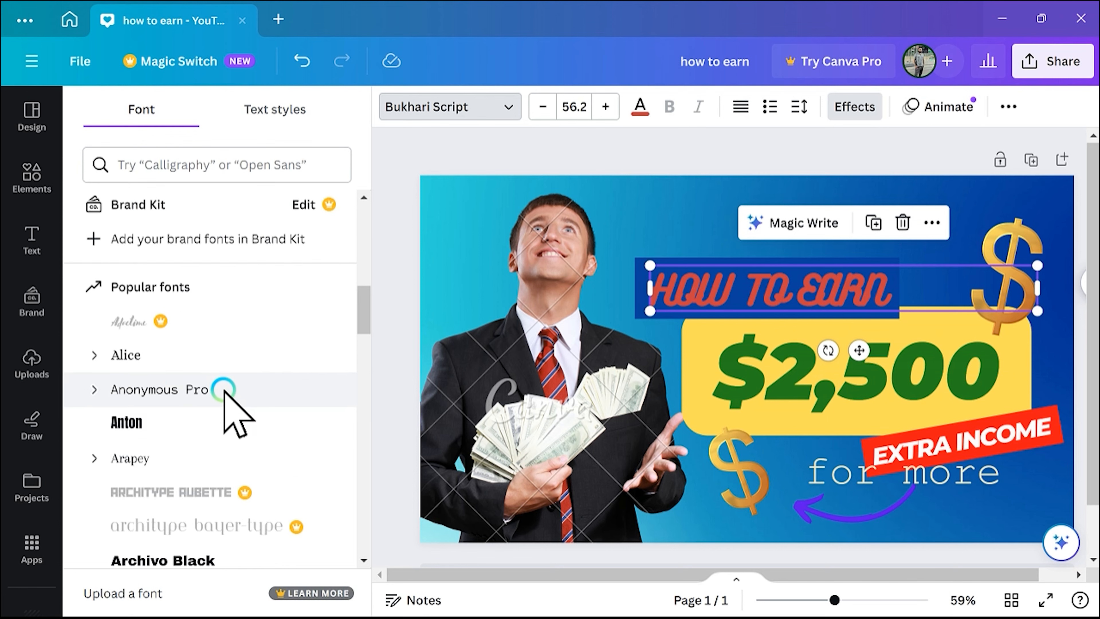
# Try the League Spartan font on the HOW TO EARN headline.
pyautogui.click(205, 491)
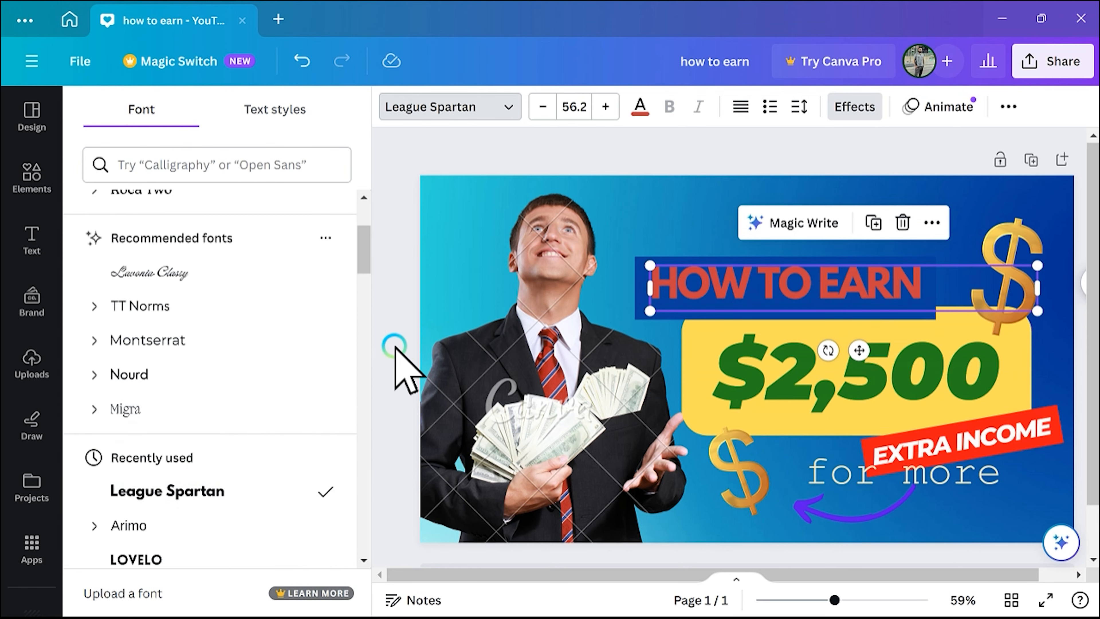
pyautogui.click(400, 366)
pyautogui.click(535, 206)
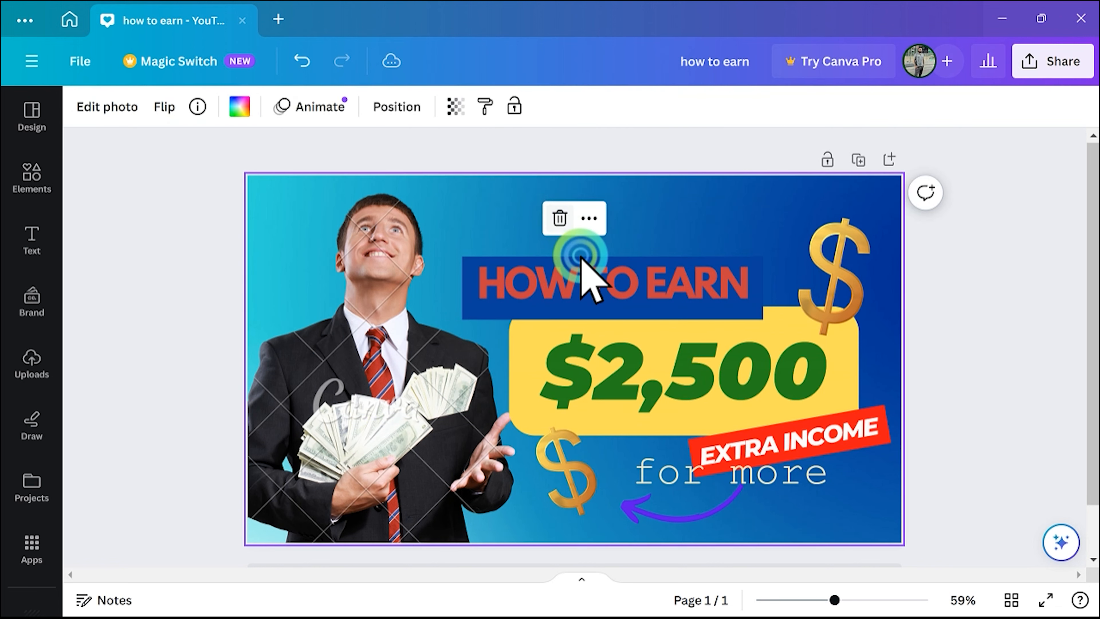
# Try the recommended Roboto font on the HOW TO EARN headline.
pyautogui.click(599, 275)
pyautogui.click(149, 108)
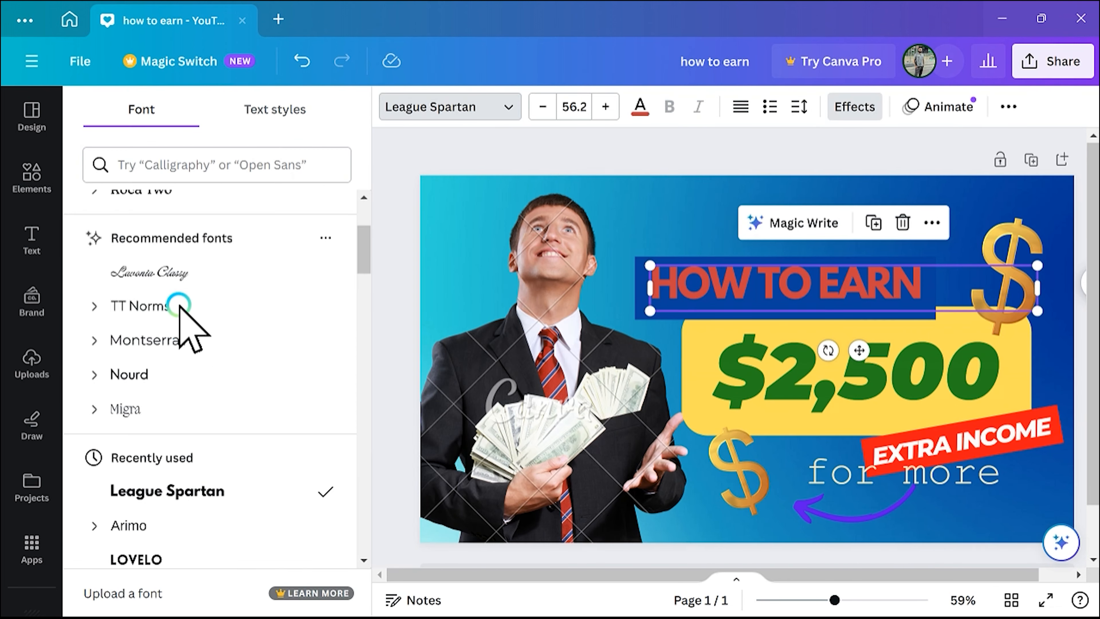
pyautogui.scroll(-2, 177, 335)
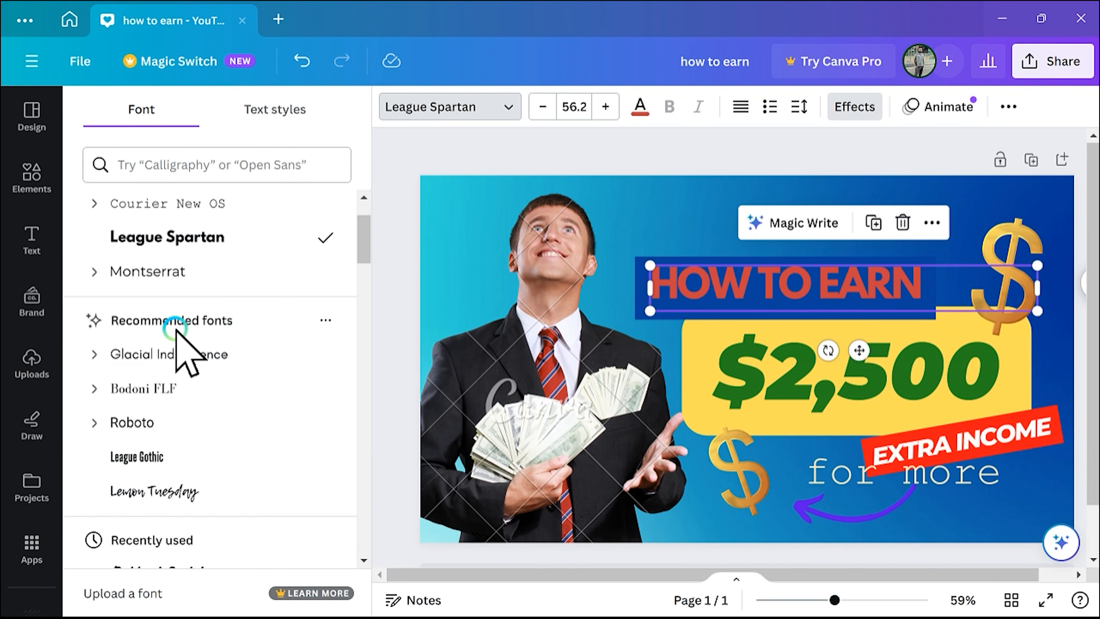
pyautogui.click(188, 422)
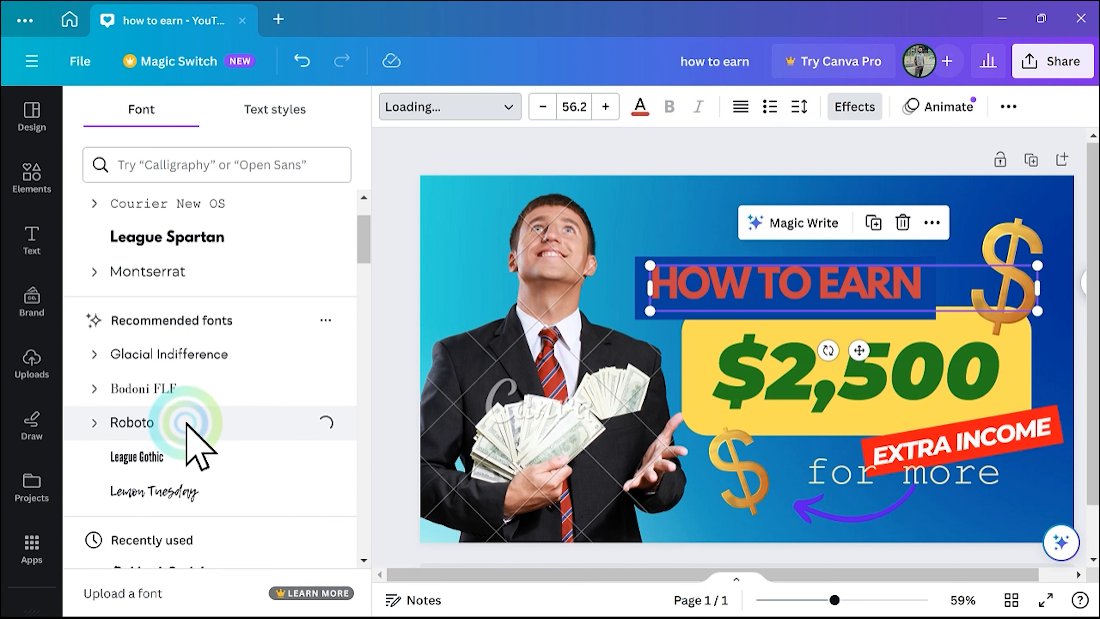
pyautogui.click(197, 423)
# Set the HOW TO EARN headline's font to the recently used Archivo Black and deselect the headline.
pyautogui.scroll(-4, 207, 428)
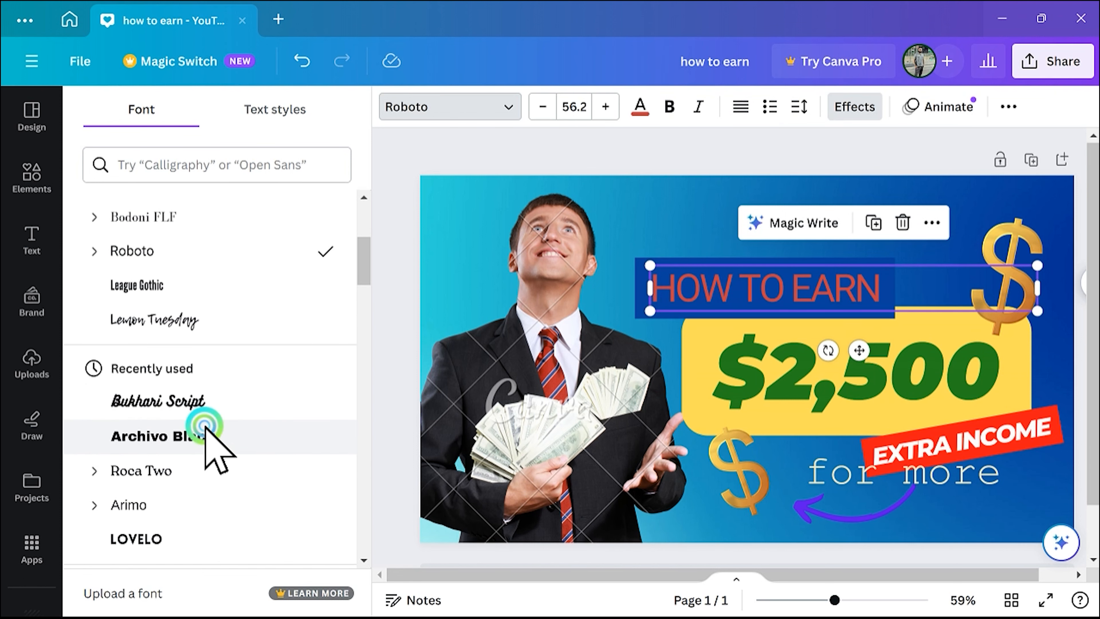
pyautogui.click(206, 426)
pyautogui.click(363, 369)
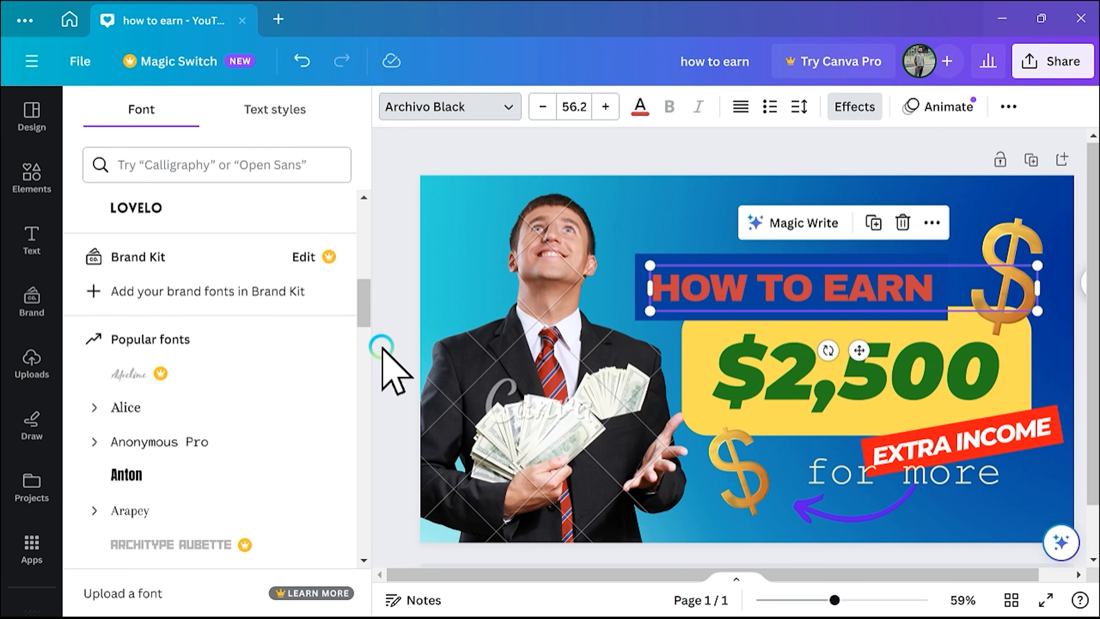
pyautogui.click(389, 339)
pyautogui.click(144, 326)
pyautogui.click(114, 281)
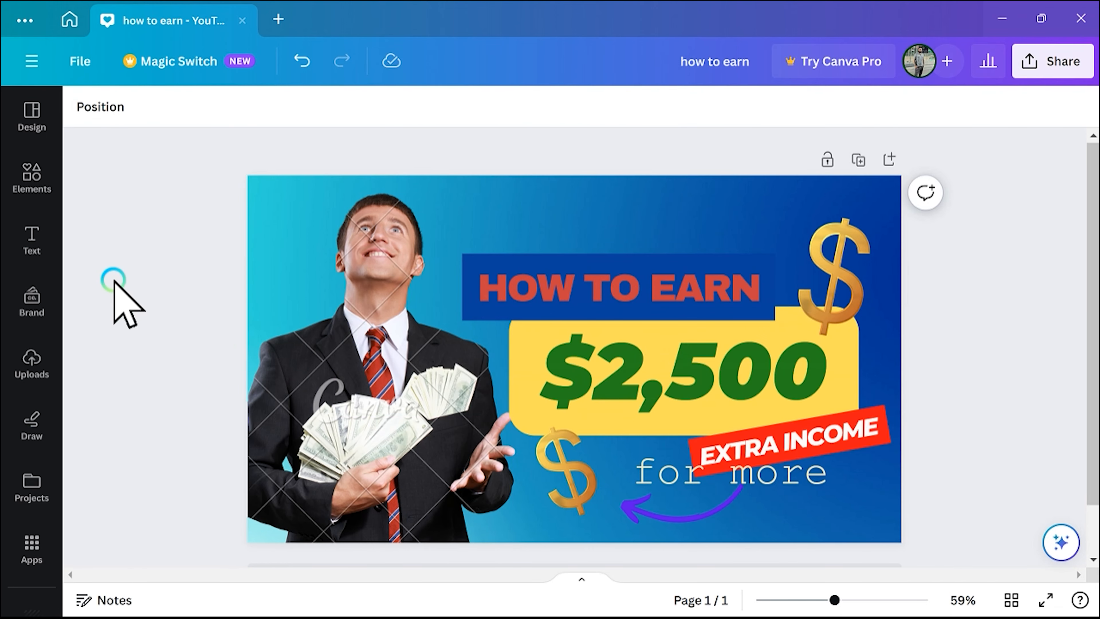
# Look at the elements library, close it and view the uploaded images.
pyautogui.click(29, 195)
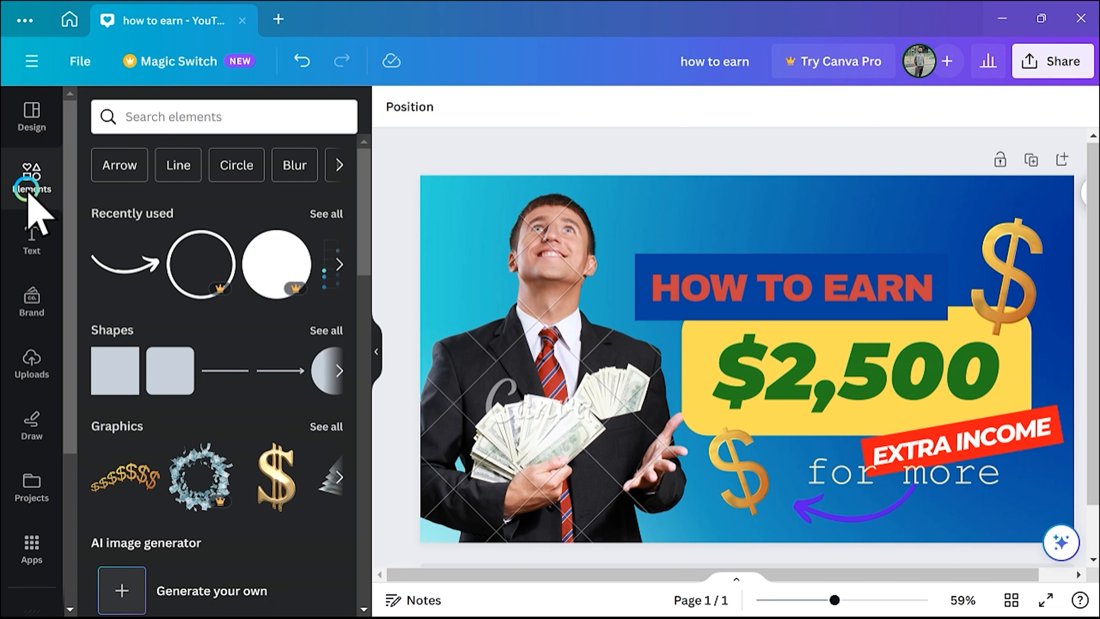
pyautogui.click(457, 293)
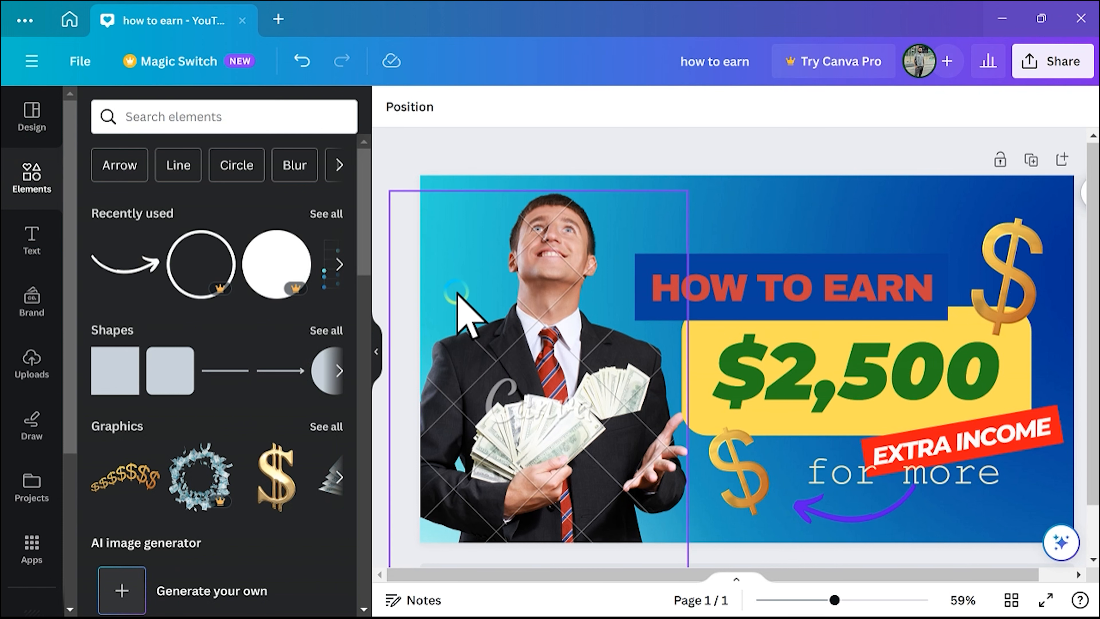
pyautogui.click(376, 351)
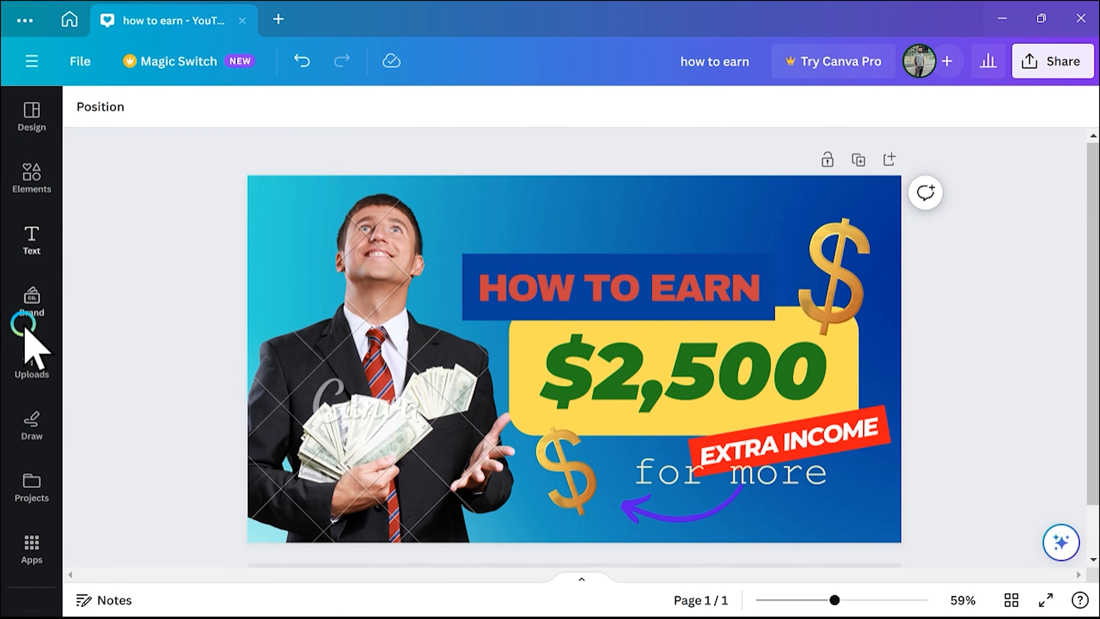
pyautogui.click(33, 359)
pyautogui.click(245, 280)
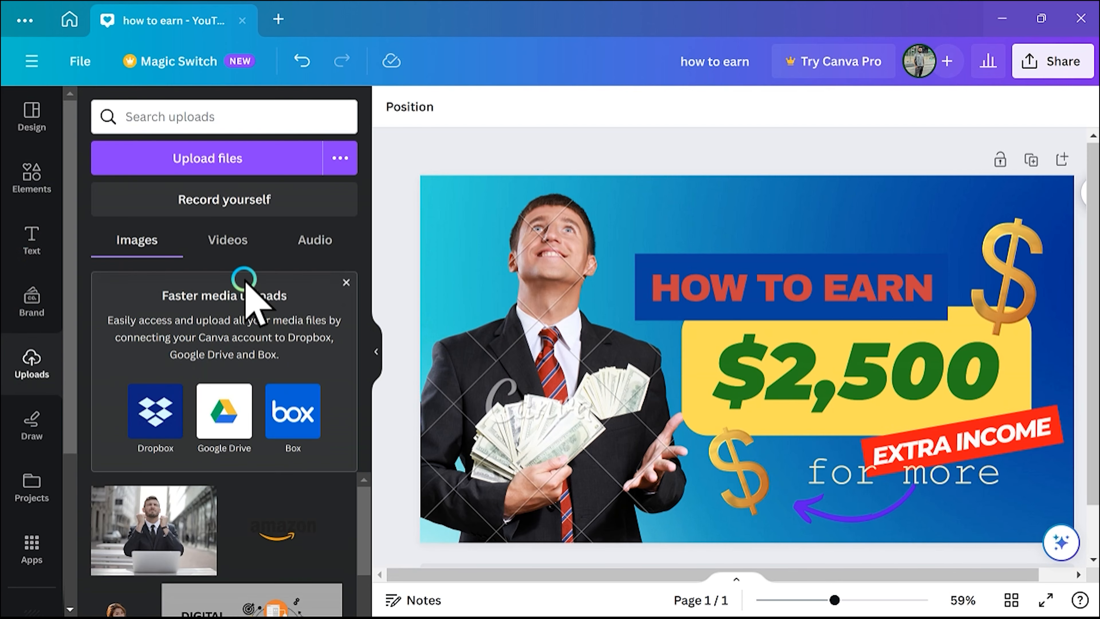
# Switch to Chrome and browse the Pexels photo results for EARN MONEY MAN.
pyautogui.moveTo(606, 583)
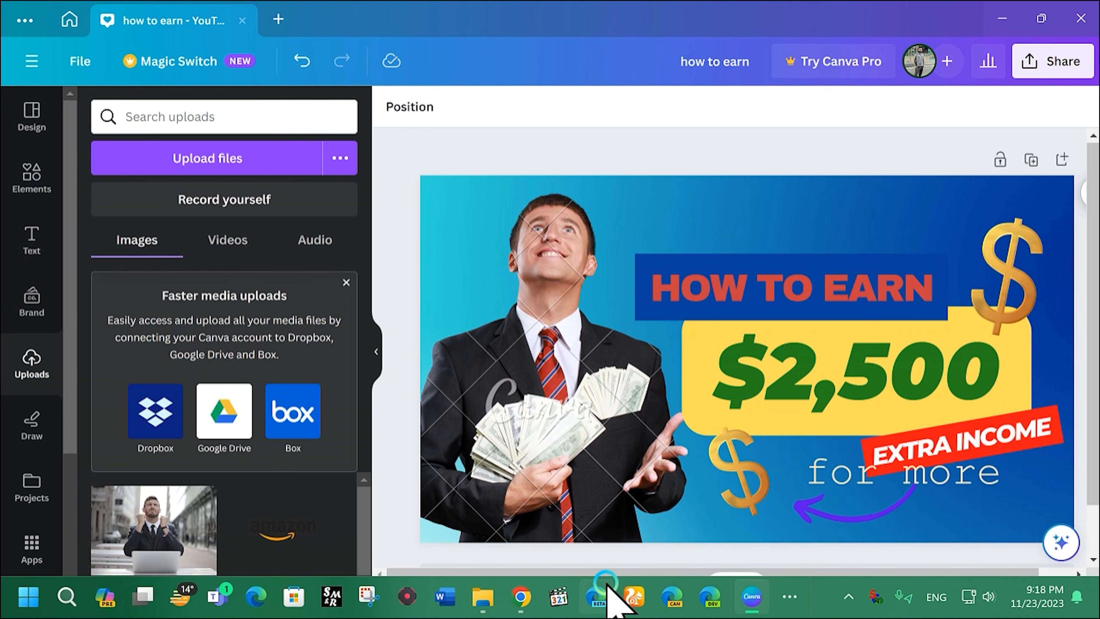
pyautogui.click(507, 604)
pyautogui.click(656, 15)
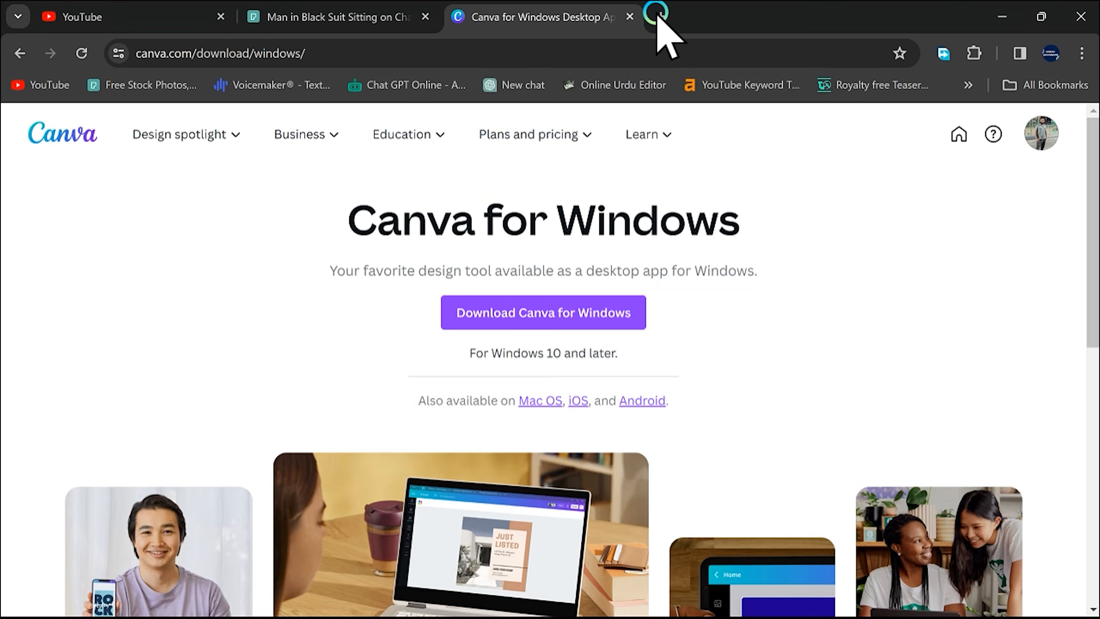
pyautogui.click(18, 118)
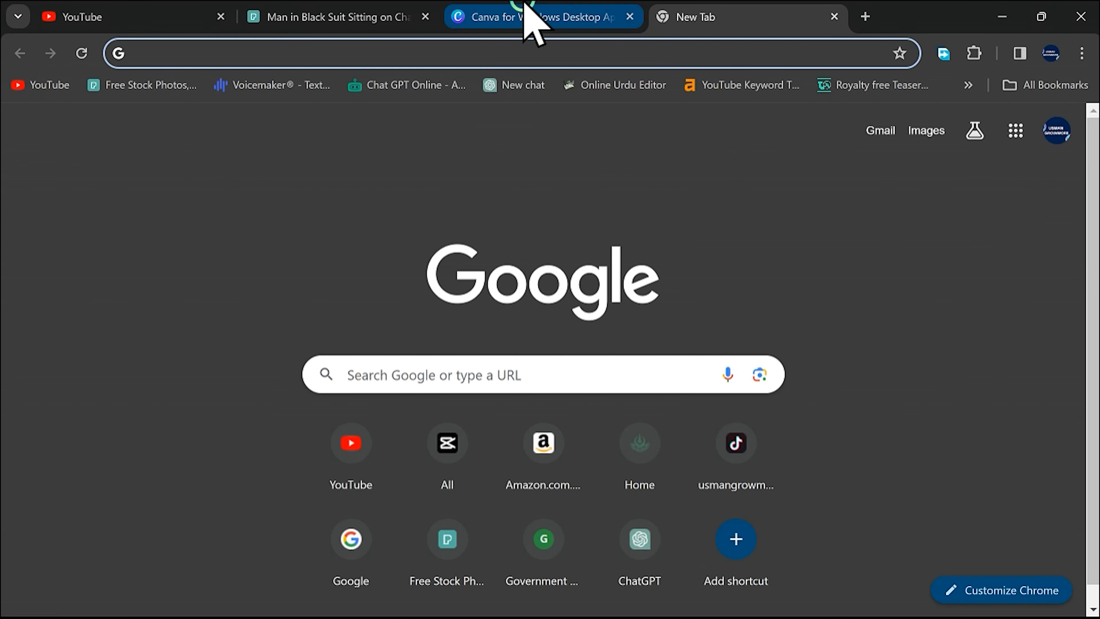
pyautogui.click(323, 15)
pyautogui.click(767, 354)
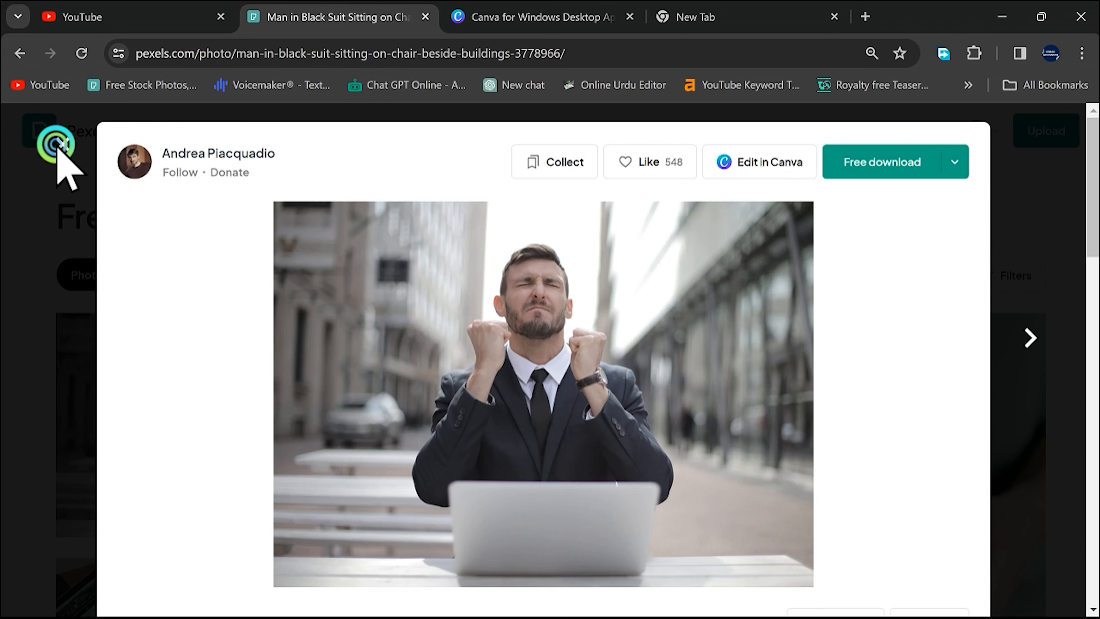
pyautogui.click(56, 144)
pyautogui.scroll(-10, 582, 477)
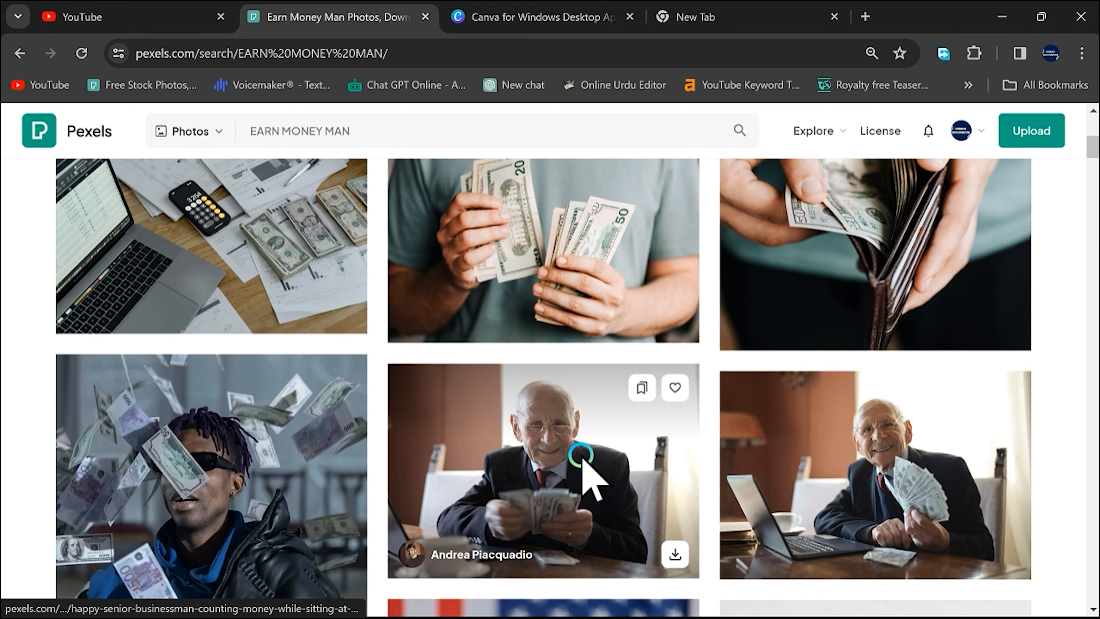
pyautogui.scroll(-12, 582, 476)
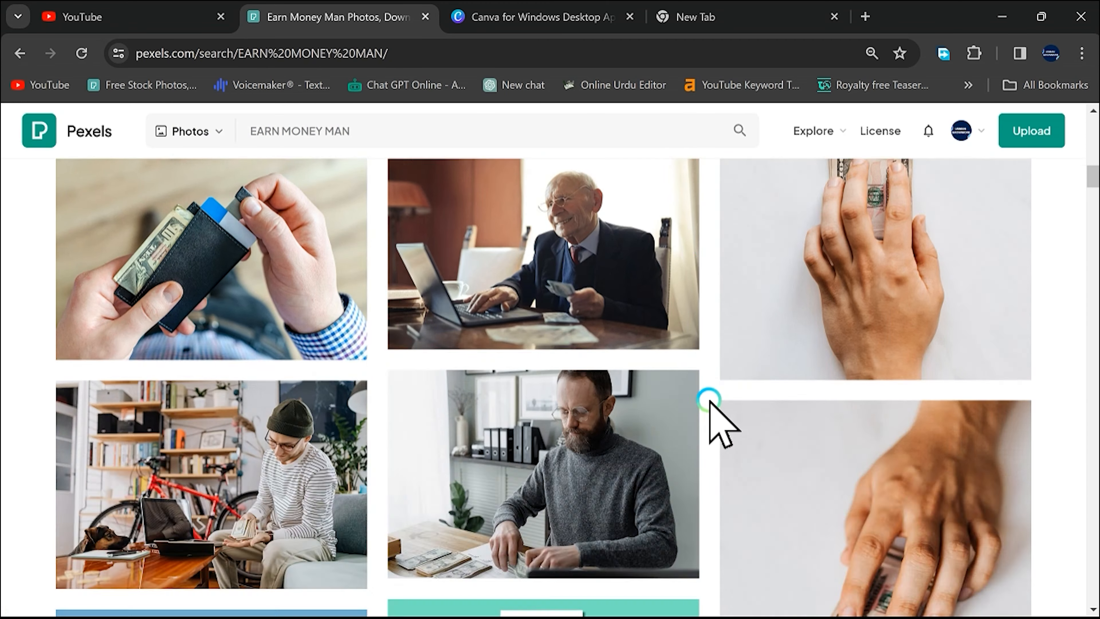
pyautogui.scroll(-6, 720, 392)
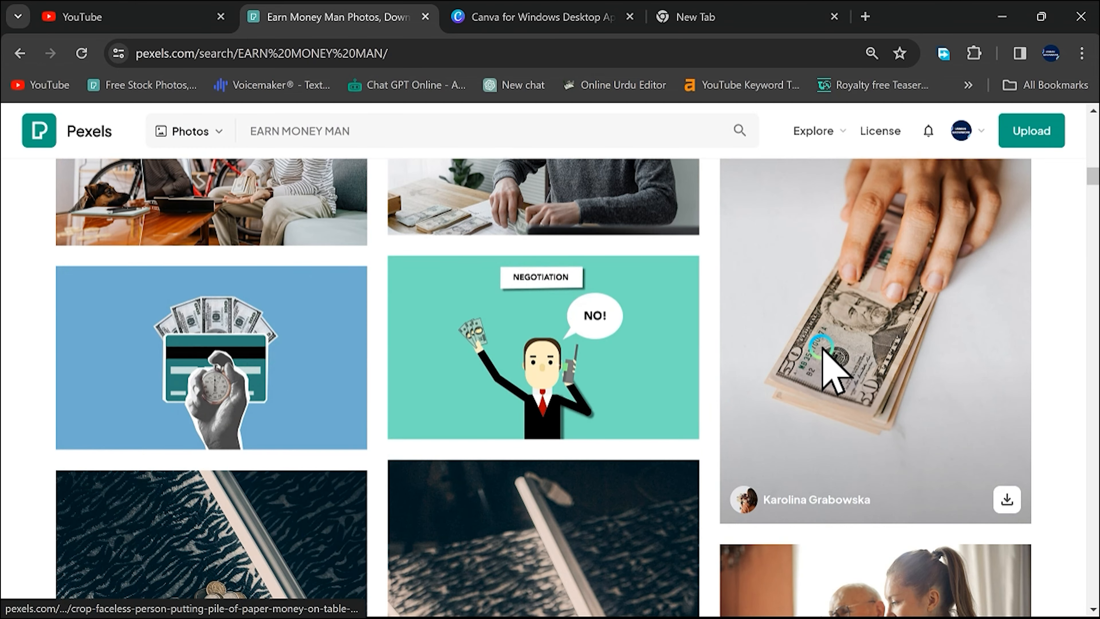
pyautogui.scroll(15, 823, 351)
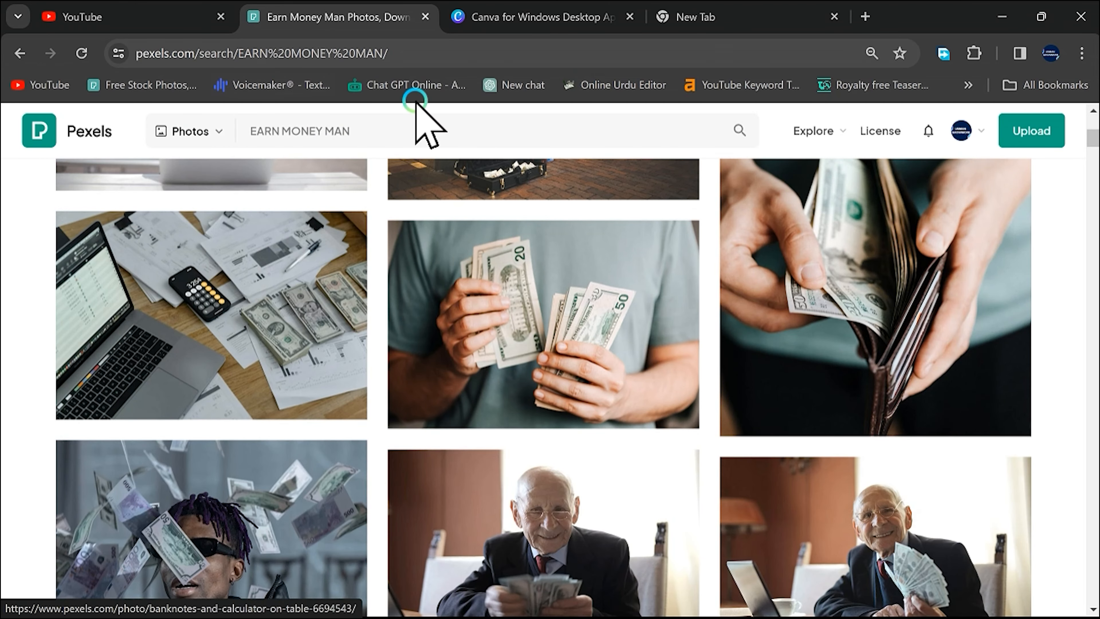
# Switch back to the Canva app and open its library of background images.
pyautogui.click(752, 596)
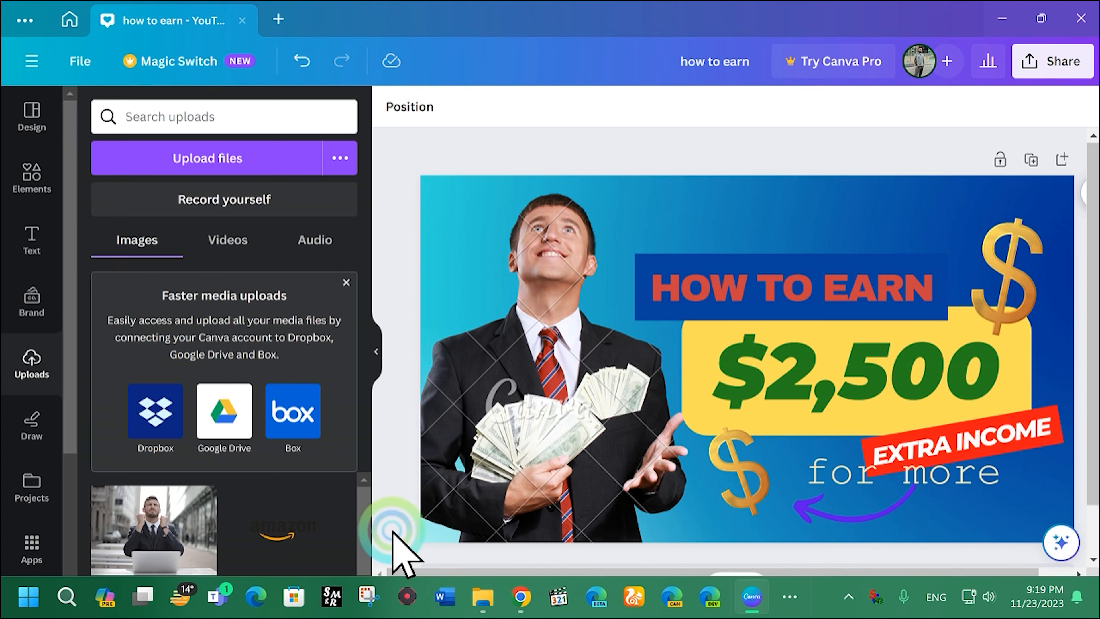
pyautogui.click(221, 164)
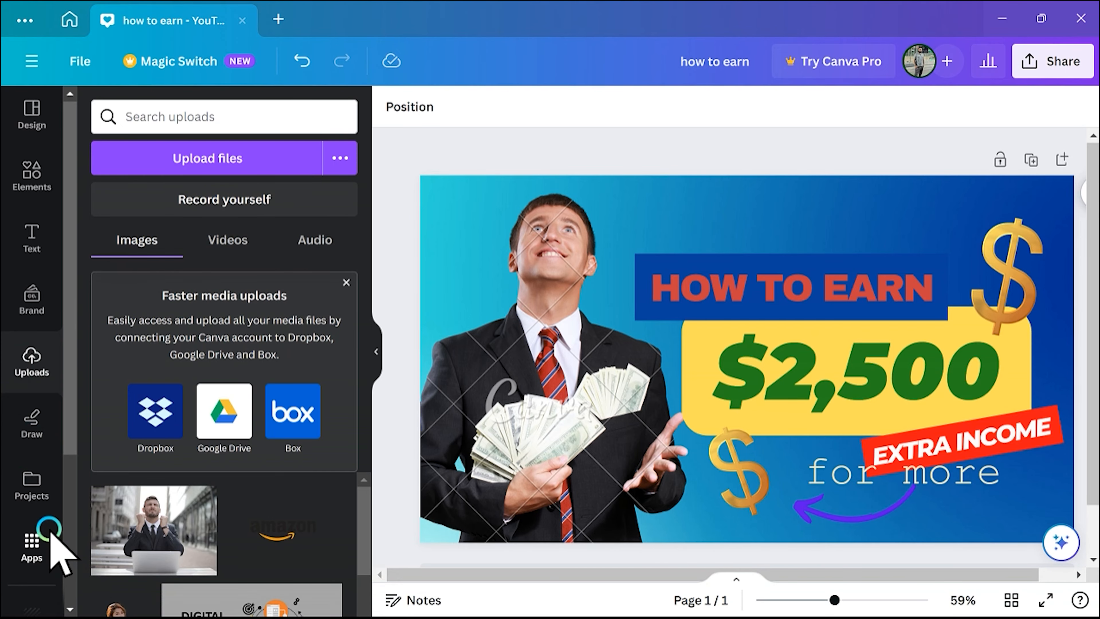
pyautogui.scroll(-5, 50, 541)
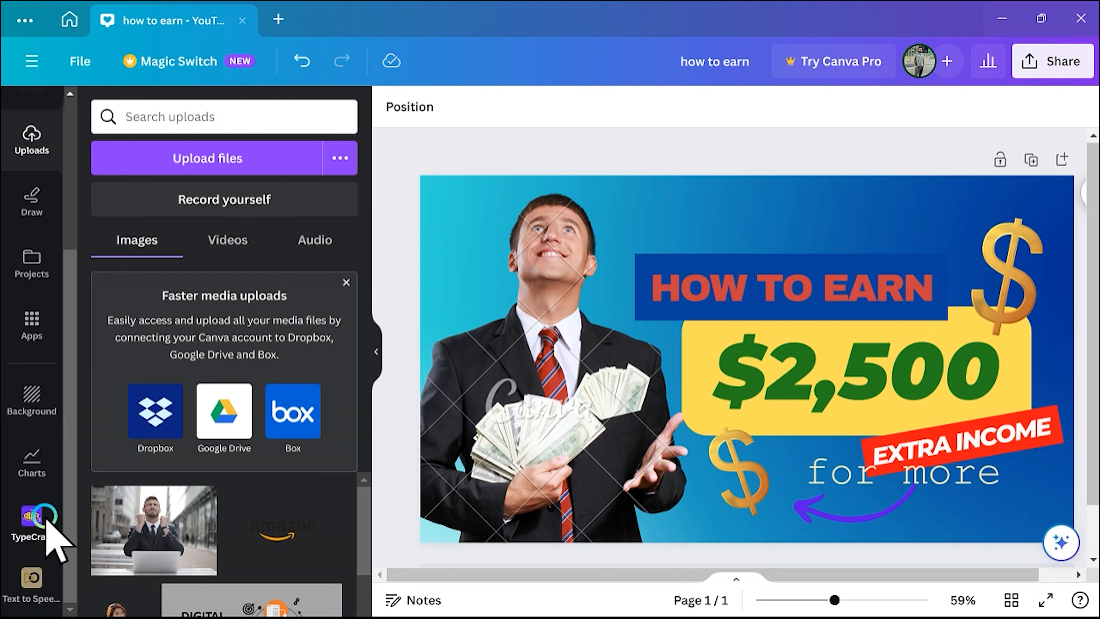
pyautogui.click(41, 411)
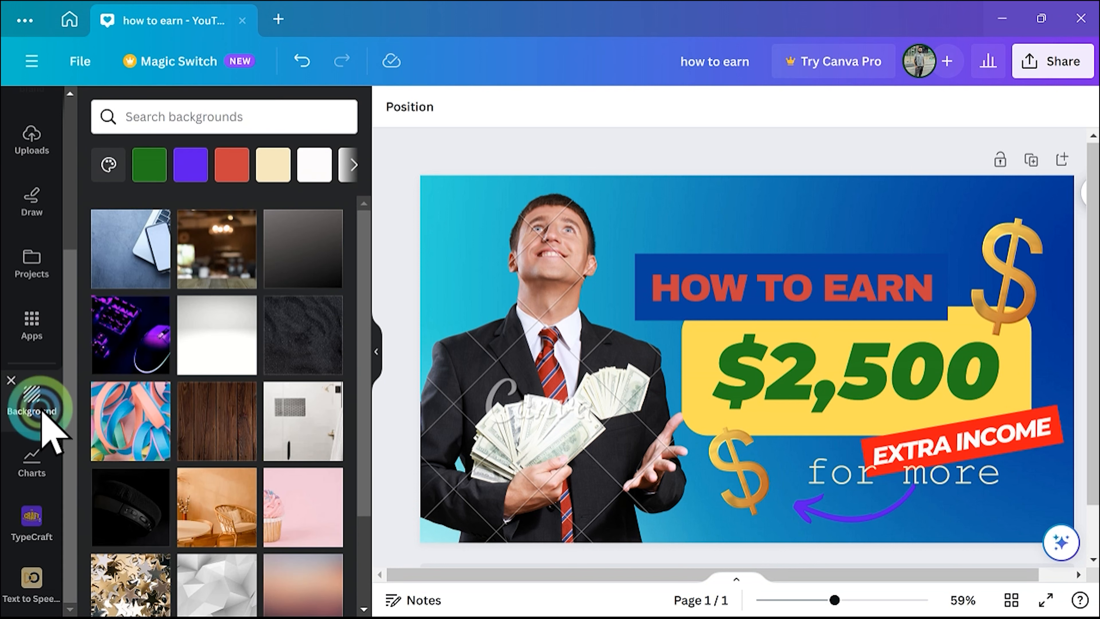
# Try the black textured image as the thumbnail's background.
pyautogui.scroll(-6, 245, 455)
pyautogui.scroll(4, 245, 450)
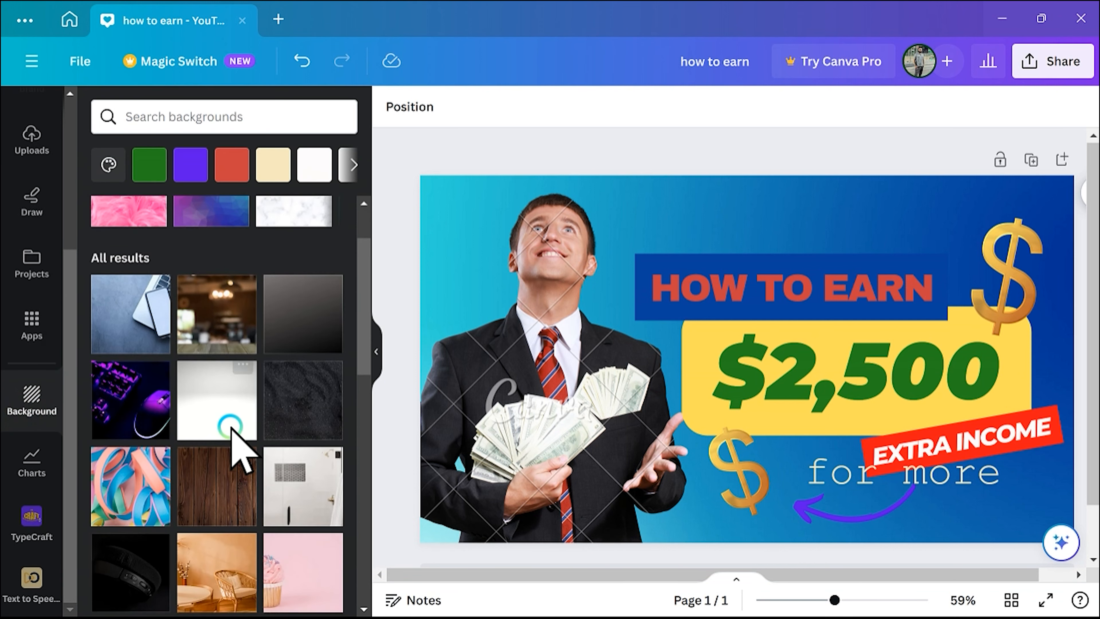
pyautogui.moveTo(323, 388); pyautogui.dragTo(368, 337)
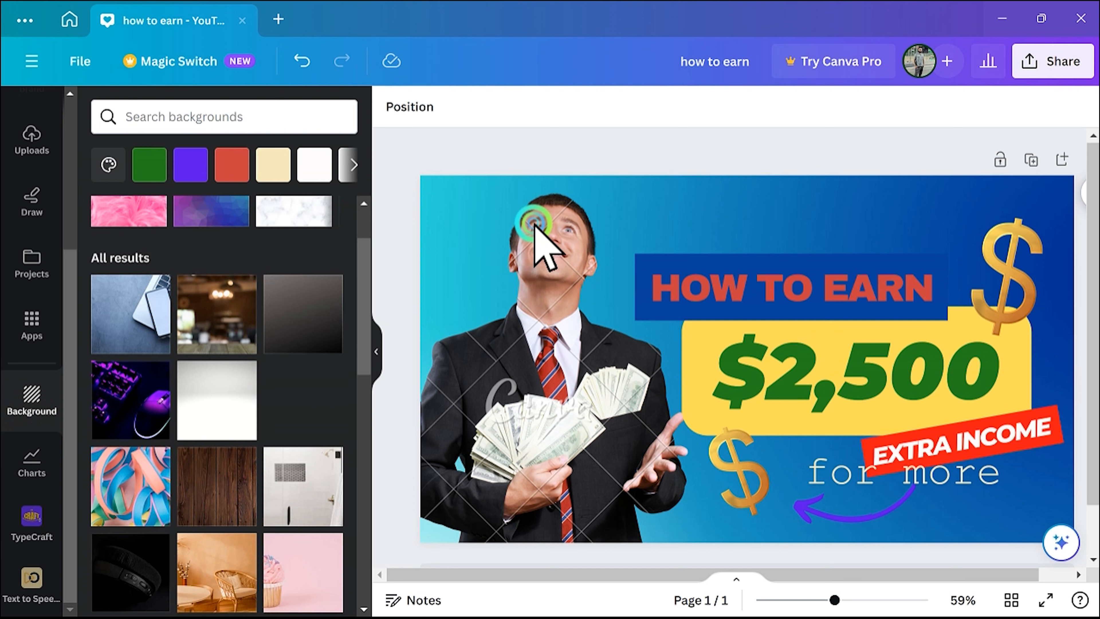
pyautogui.moveTo(535, 225); pyautogui.dragTo(634, 232)
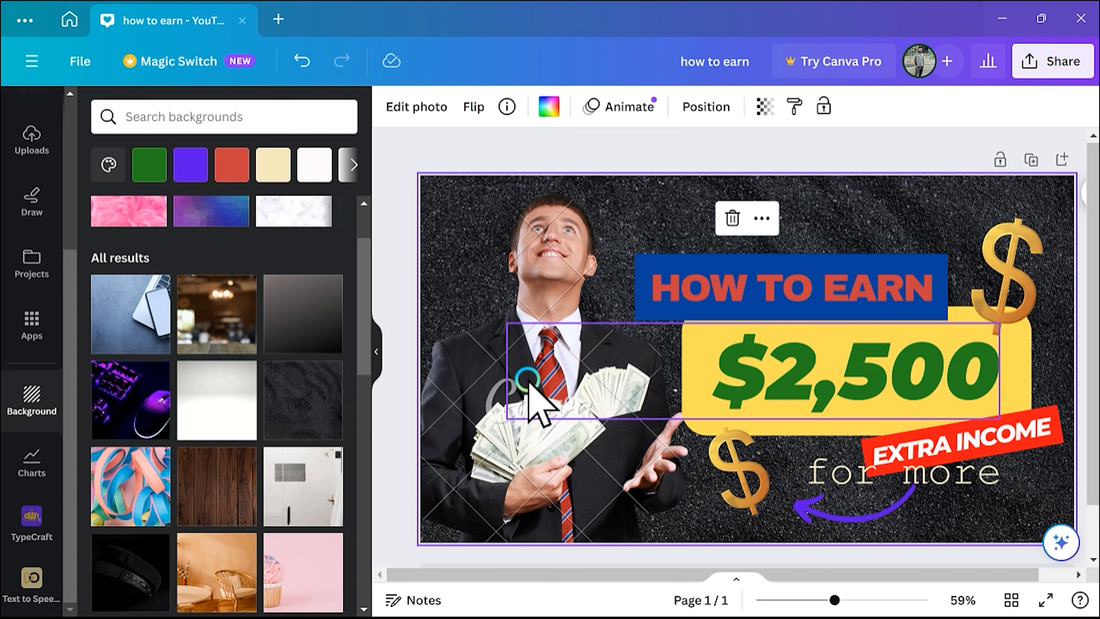
# Try the colourful paper ribbon image as the thumbnail's background.
pyautogui.scroll(-3, 163, 409)
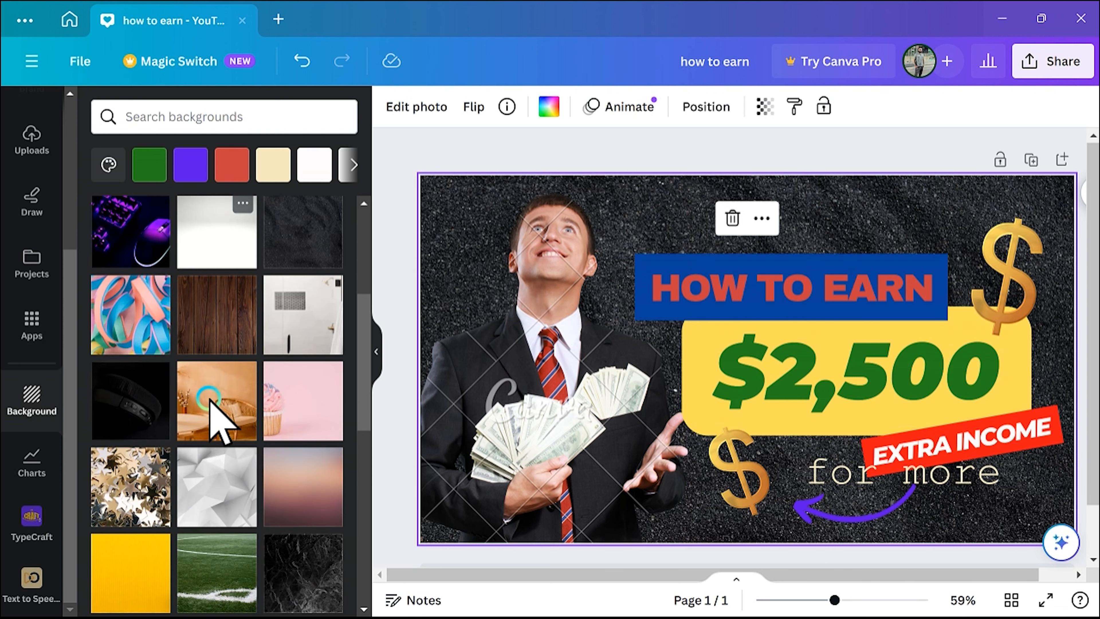
pyautogui.moveTo(154, 342); pyautogui.dragTo(550, 261)
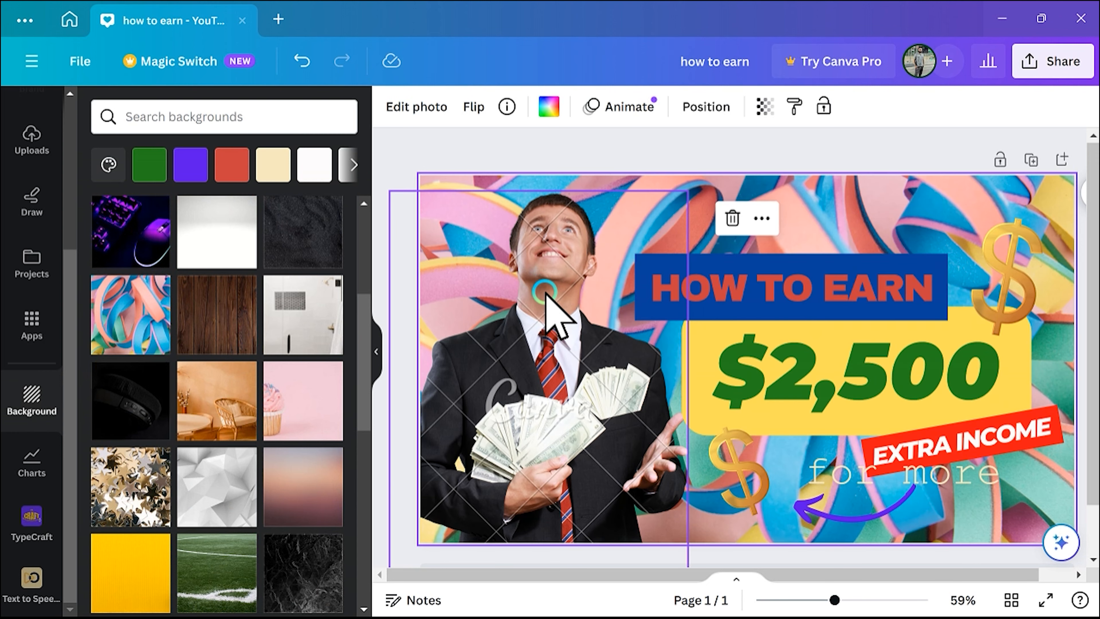
# Try the dark grey gradient as the thumbnail's background.
pyautogui.scroll(-3, 252, 503)
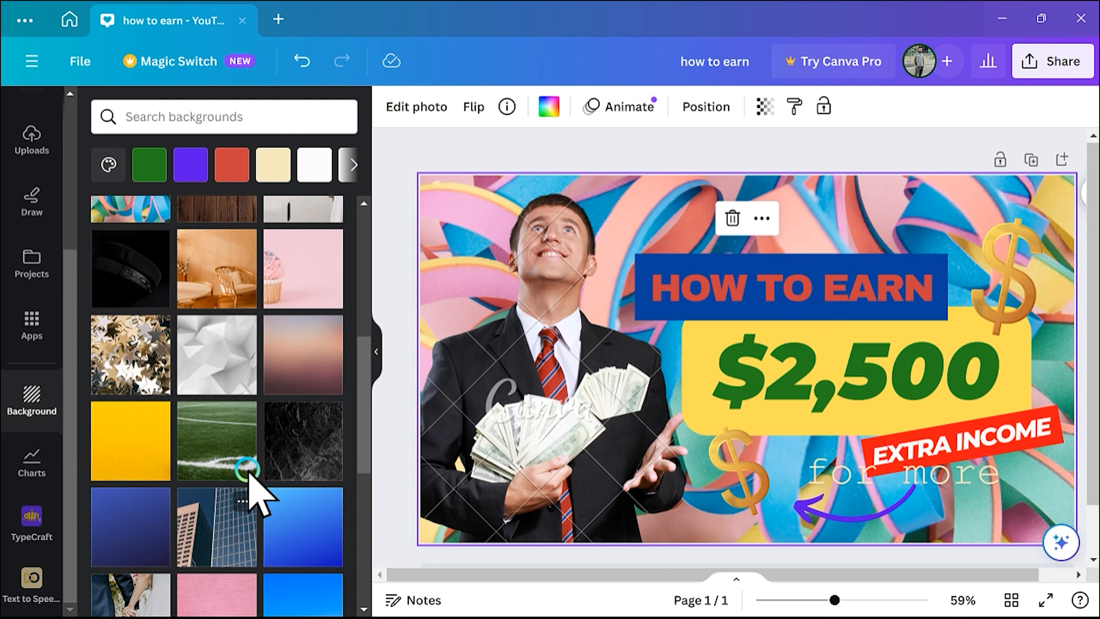
pyautogui.scroll(5, 248, 446)
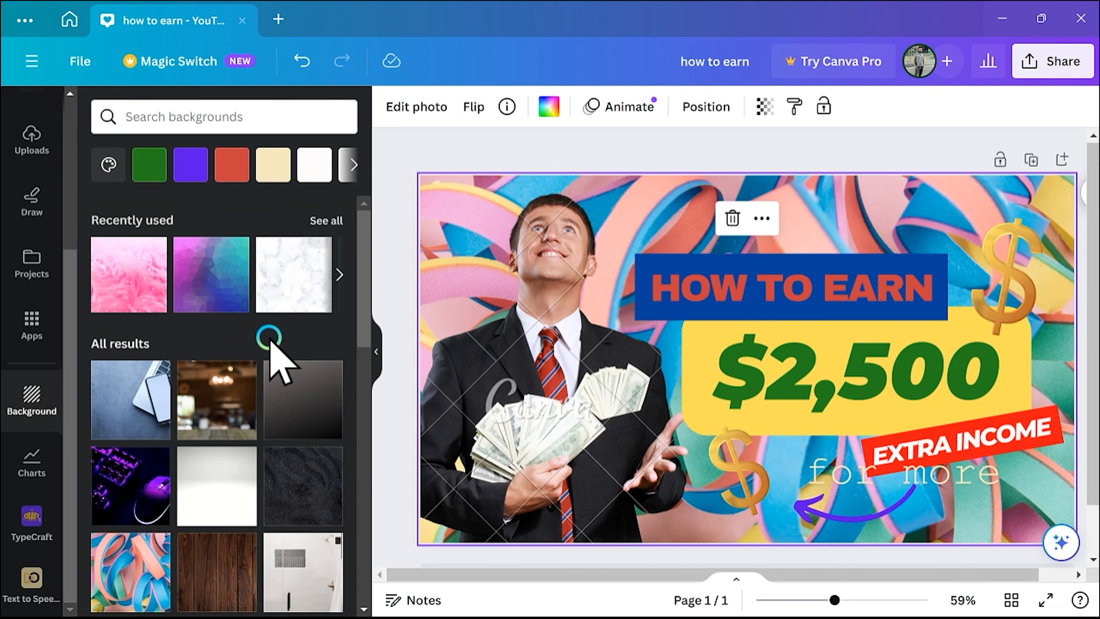
pyautogui.click(325, 416)
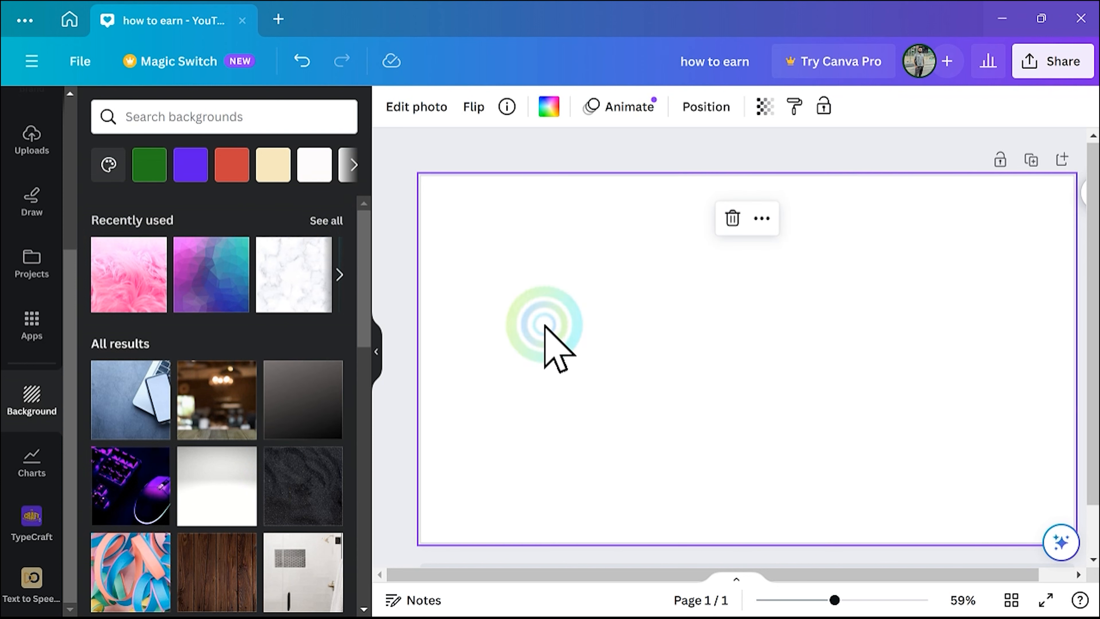
# Apply the pink, purple and teal low-poly image as the thumbnail's background.
pyautogui.scroll(-5, 265, 521)
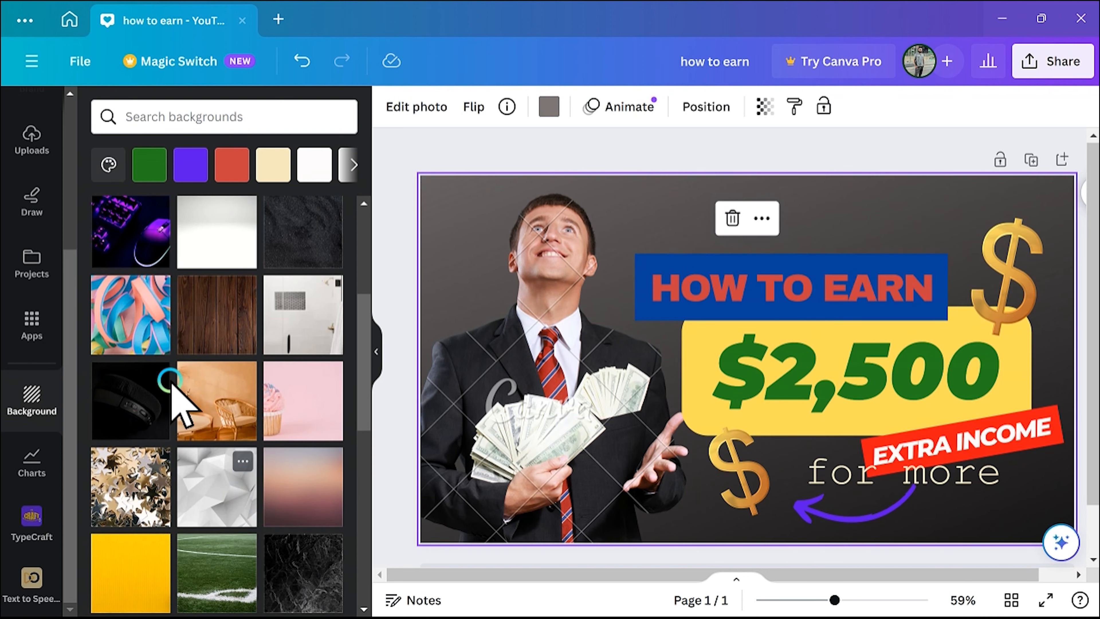
pyautogui.scroll(-5, 176, 366)
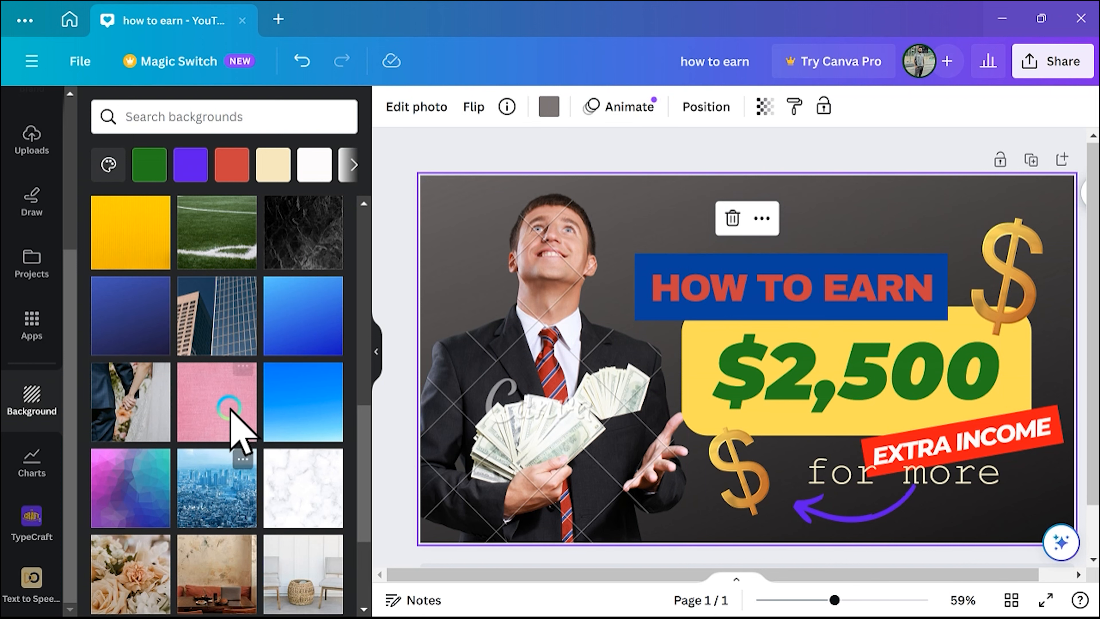
pyautogui.moveTo(130, 498); pyautogui.dragTo(532, 369)
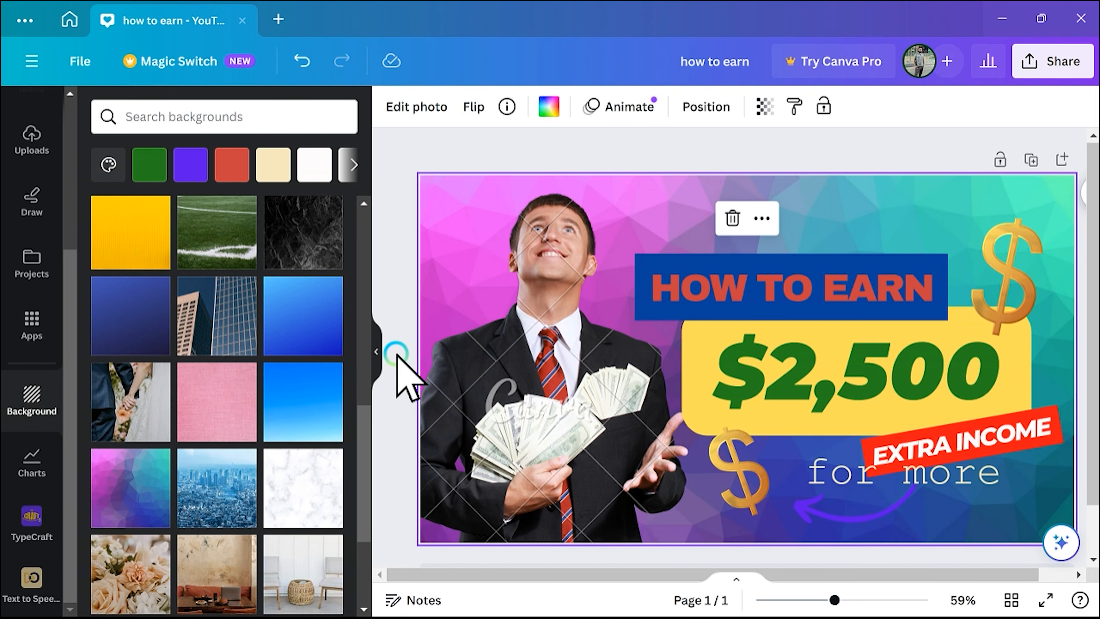
# Close the backgrounds list and move the "for more" text down over the purple arrow, clear of the EXTRA INCOME banner.
pyautogui.click(376, 351)
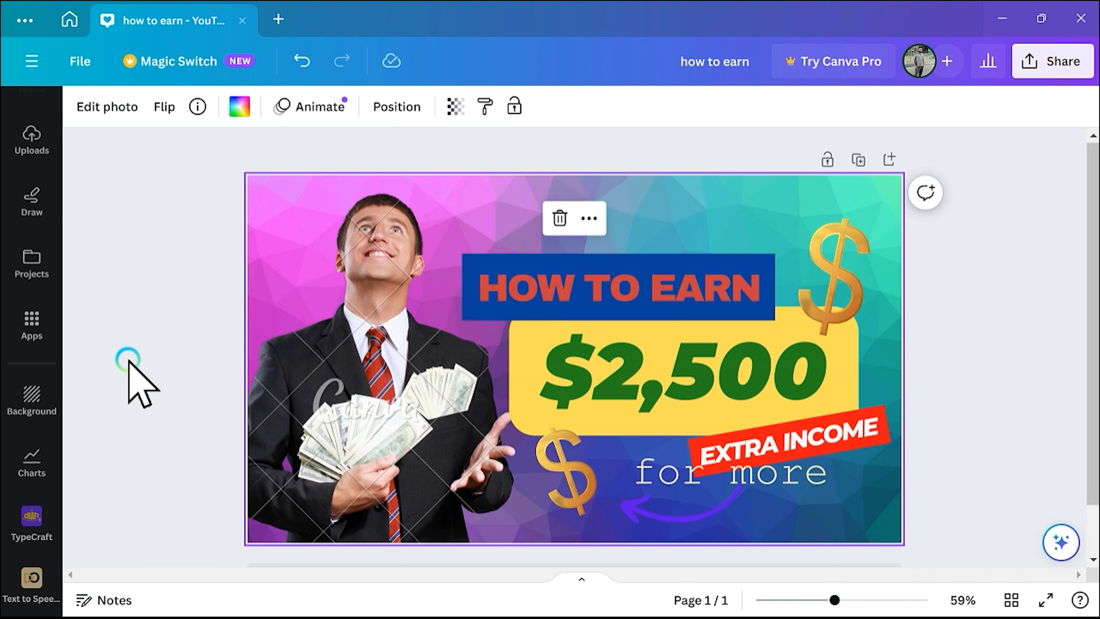
pyautogui.click(165, 349)
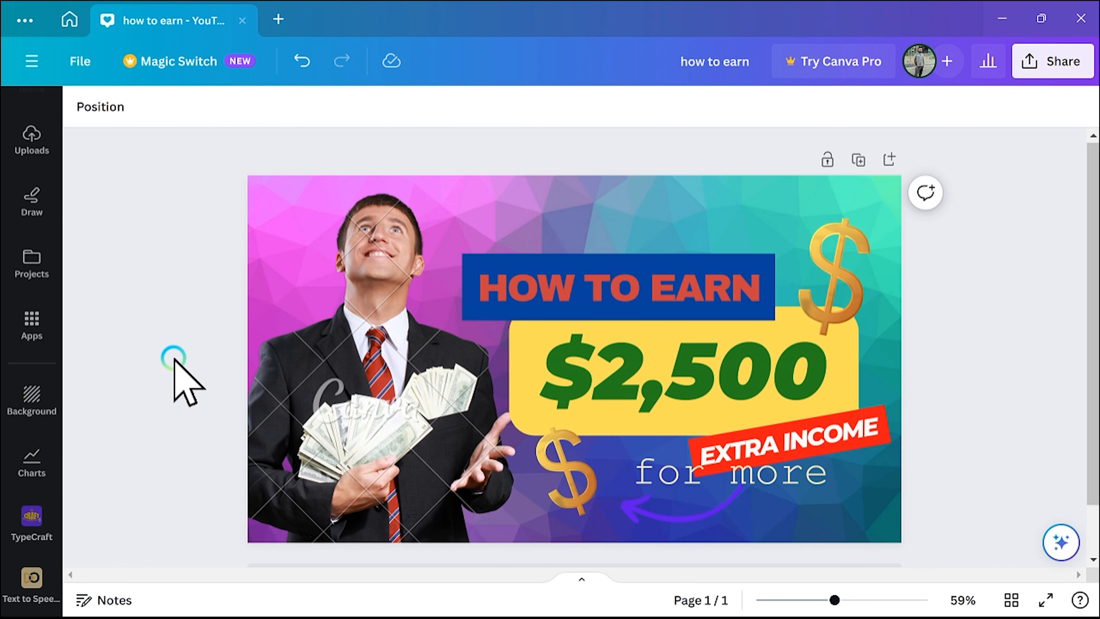
pyautogui.moveTo(635, 460); pyautogui.dragTo(639, 484)
# Shrink the businessman photo, reposition it at the thumbnail's left side and crop its right edge slightly.
pyautogui.click(289, 404)
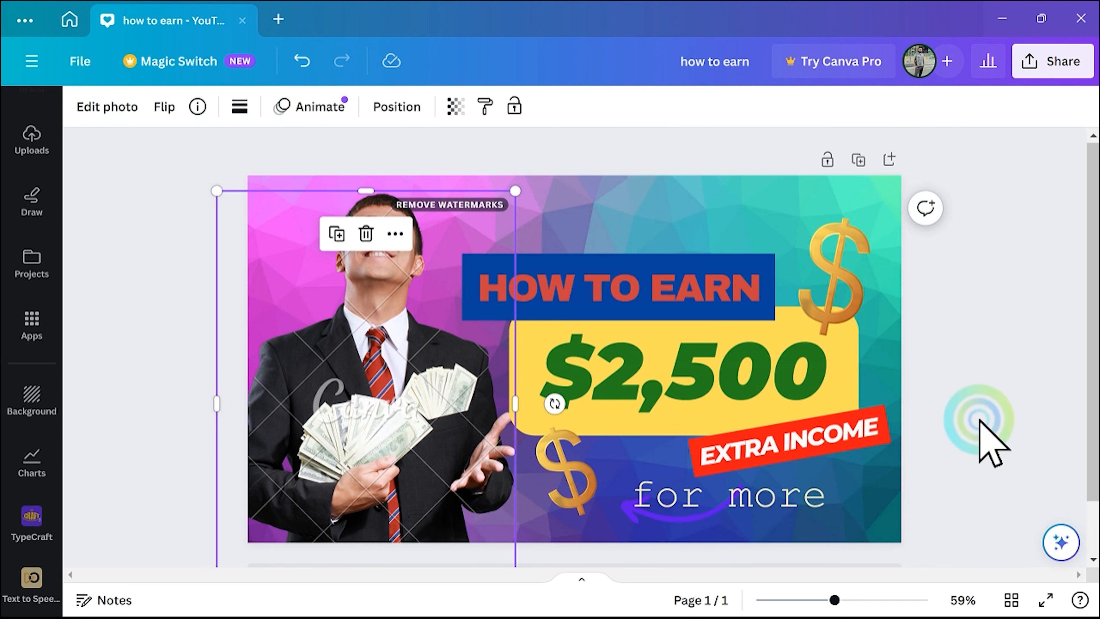
pyautogui.scroll(3, 464, 355)
pyautogui.scroll(-2, 443, 360)
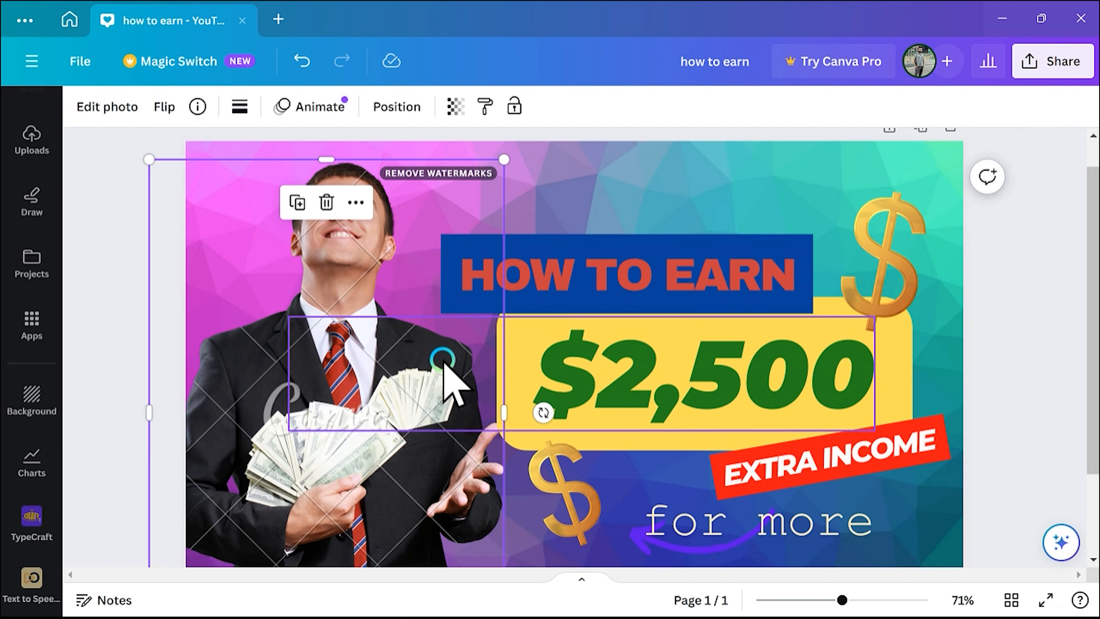
pyautogui.click(108, 255)
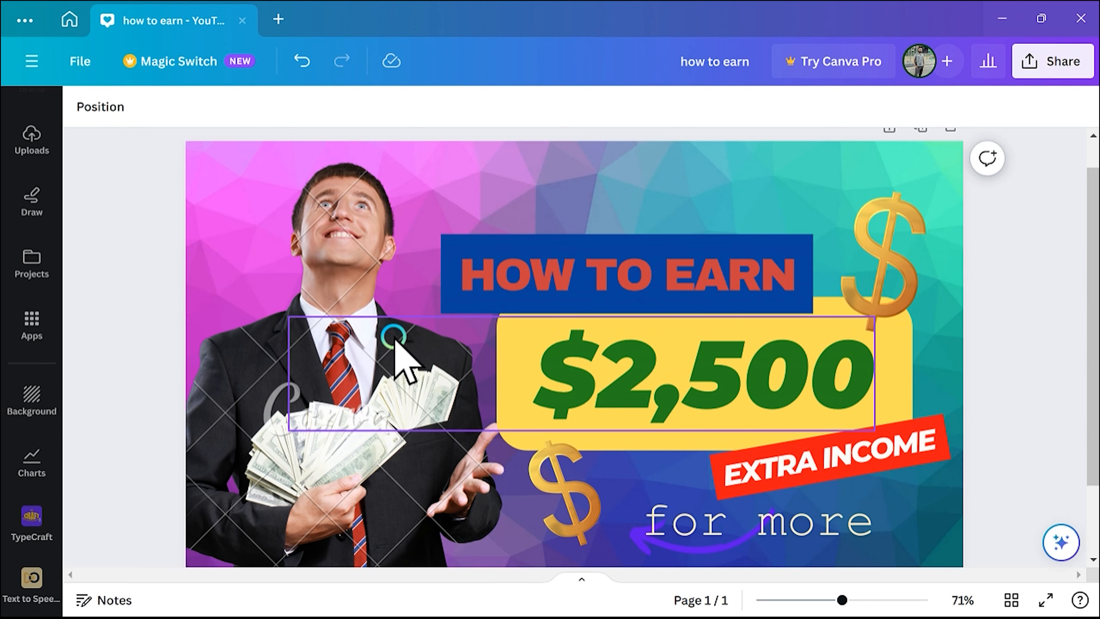
pyautogui.click(370, 340)
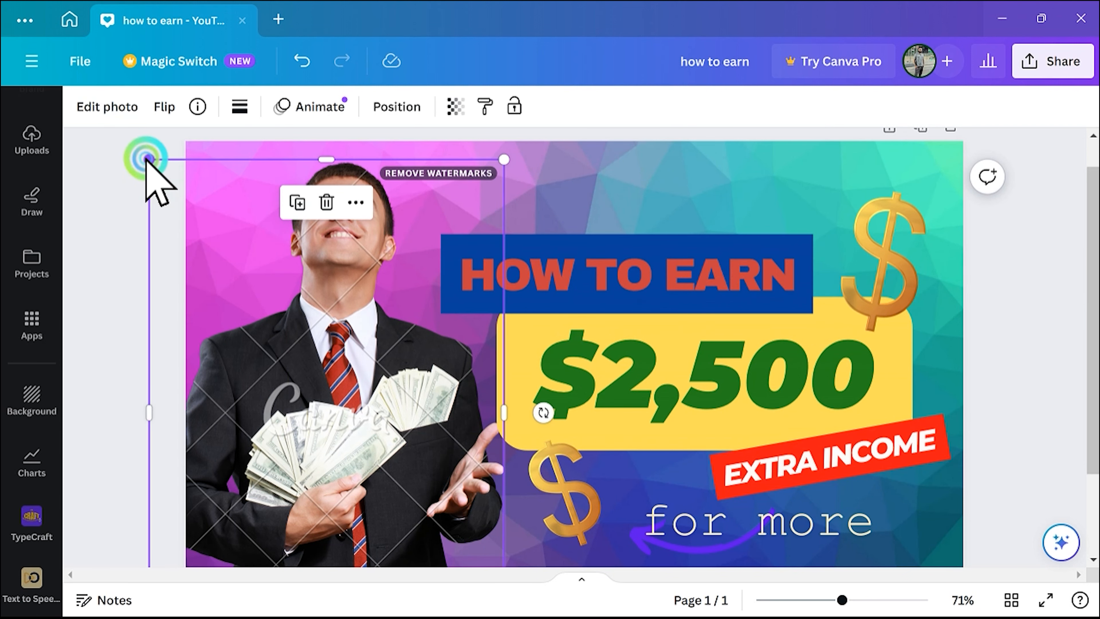
pyautogui.moveTo(147, 160); pyautogui.dragTo(238, 265)
pyautogui.moveTo(388, 405); pyautogui.dragTo(360, 318)
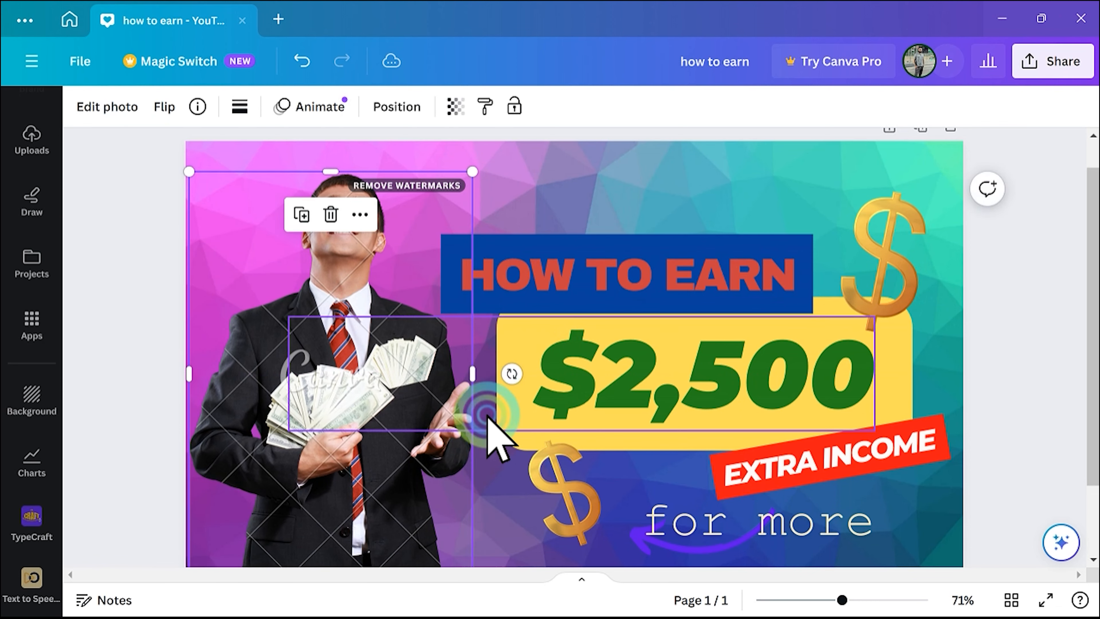
pyautogui.moveTo(473, 373); pyautogui.dragTo(449, 369)
pyautogui.click(101, 329)
# Nudge the $2,500 box slightly up and shift the HOW TO EARN heading up and to the left.
pyautogui.click(367, 363)
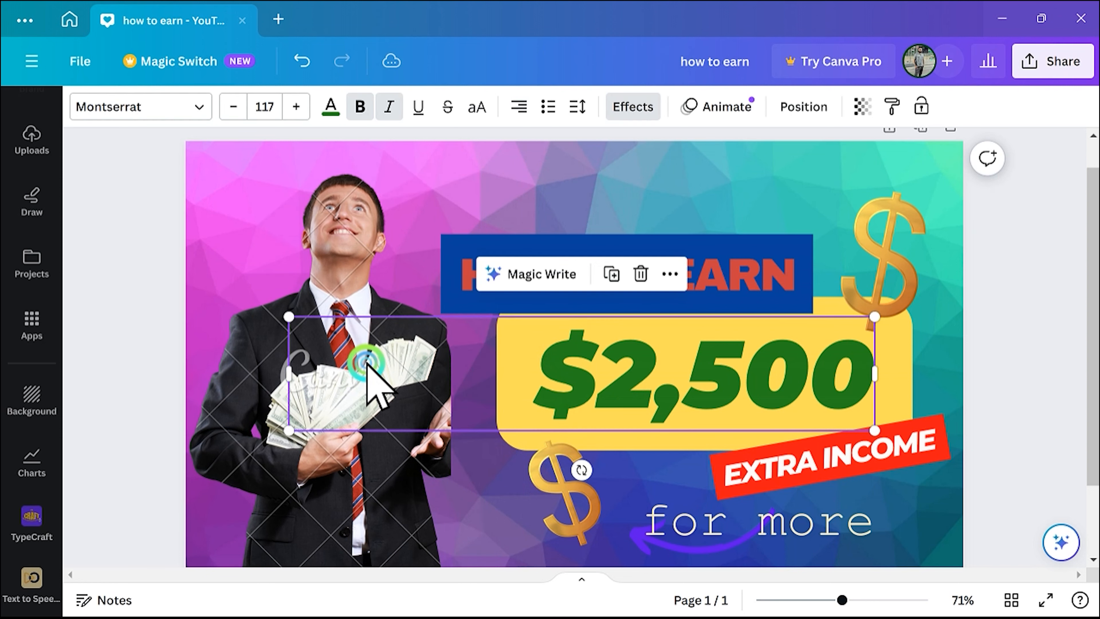
pyautogui.moveTo(642, 352); pyautogui.dragTo(642, 345)
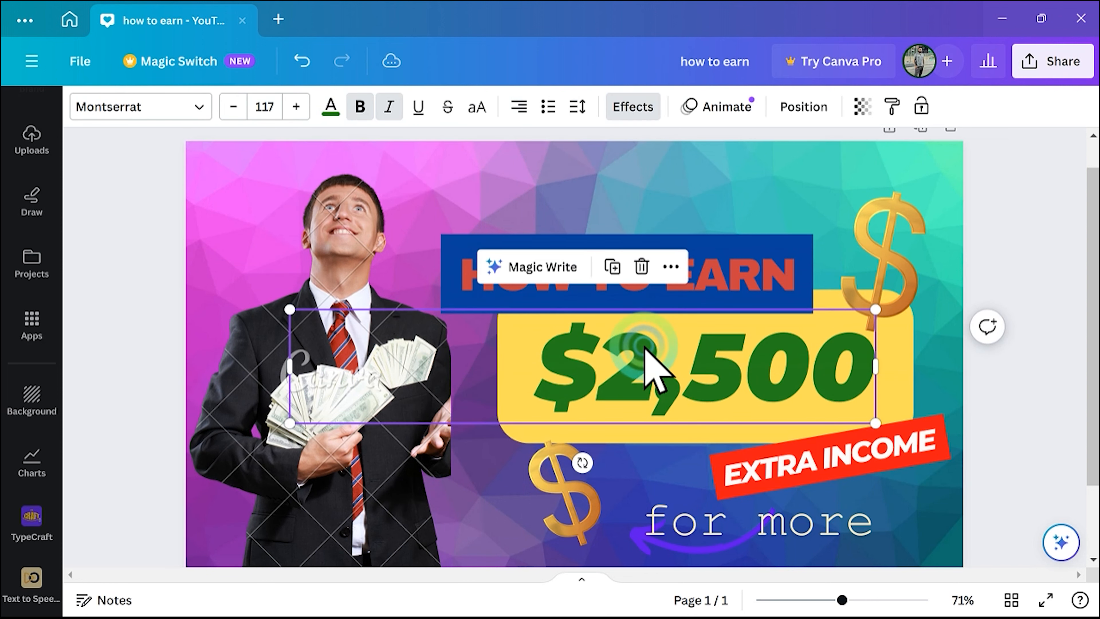
pyautogui.click(644, 347)
pyautogui.click(777, 210)
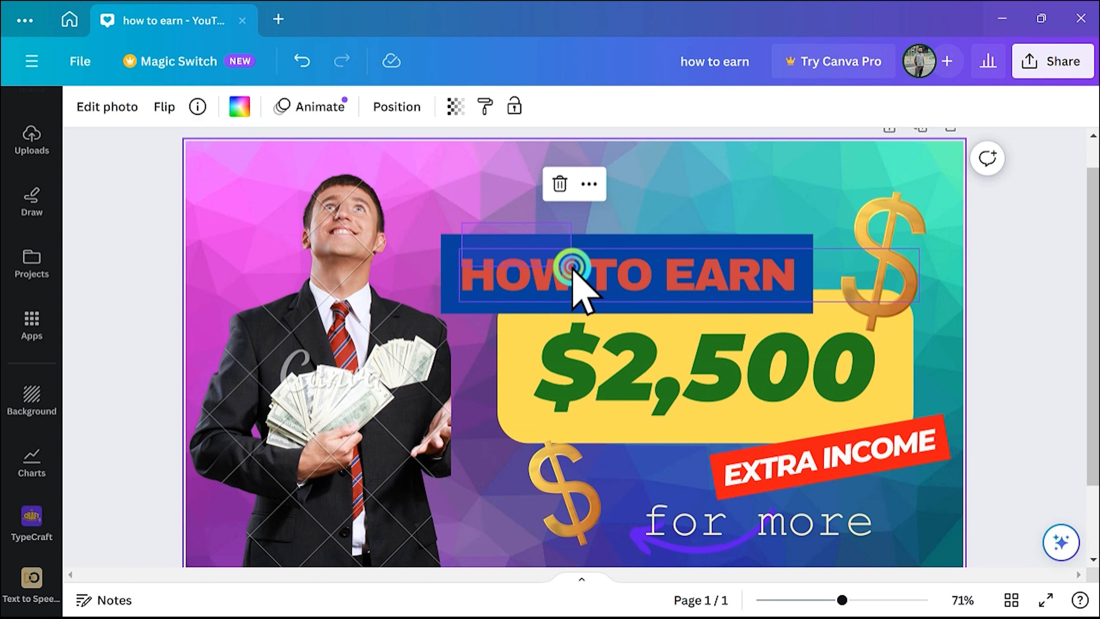
pyautogui.click(580, 264)
pyautogui.moveTo(581, 265)
pyautogui.mouseDown()
pyautogui.moveTo(579, 234)
pyautogui.moveTo(584, 258)
pyautogui.mouseUp()
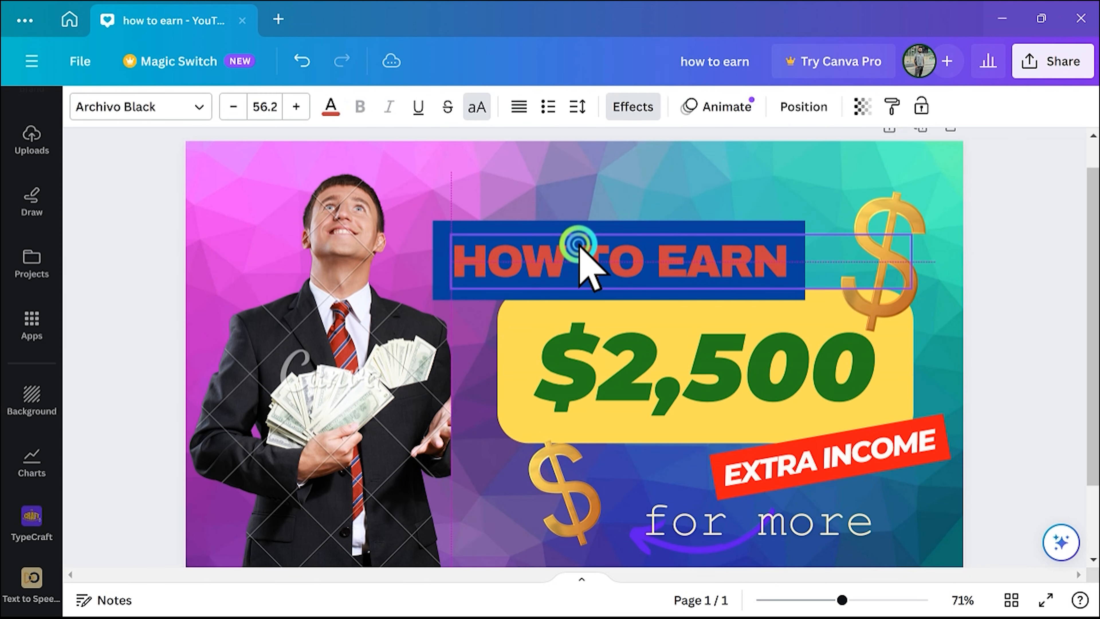
# Move the $2,500 box and the lower gold dollar sign slightly up and to the left.
pyautogui.click(572, 356)
pyautogui.moveTo(523, 373); pyautogui.dragTo(504, 346)
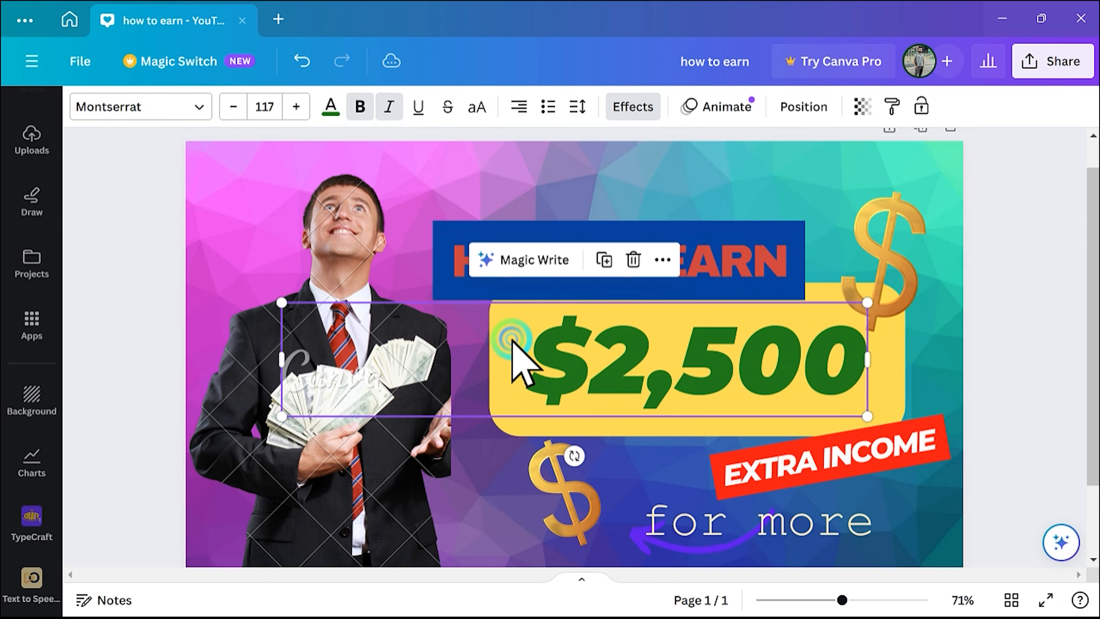
pyautogui.moveTo(548, 460); pyautogui.dragTo(532, 449)
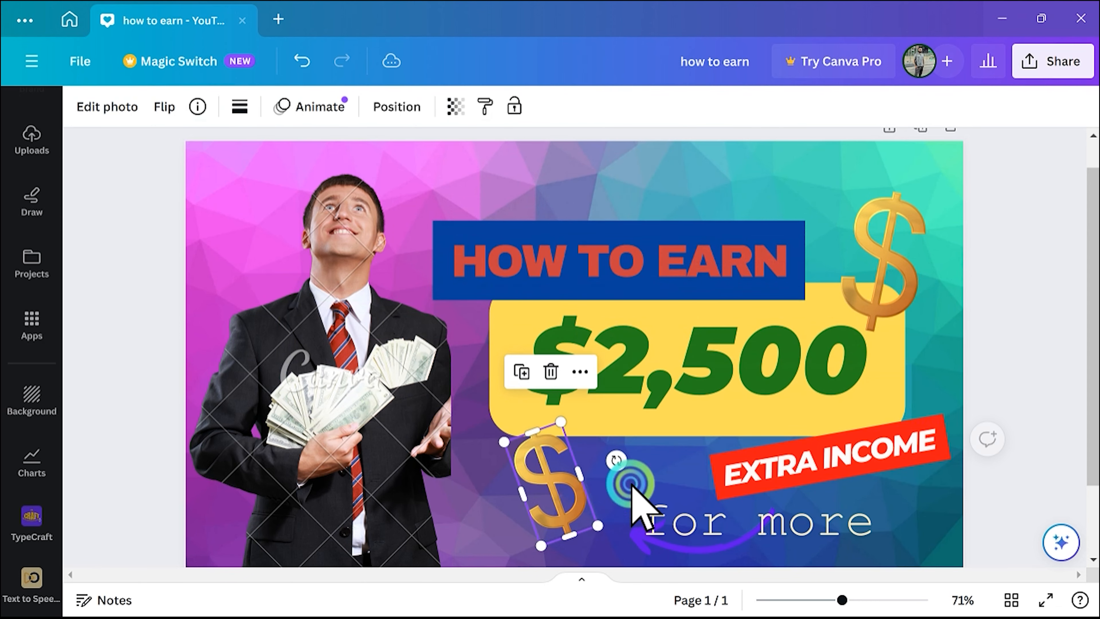
# Nudge the "for more" text slightly up beneath the EXTRA INCOME banner.
pyautogui.click(756, 524)
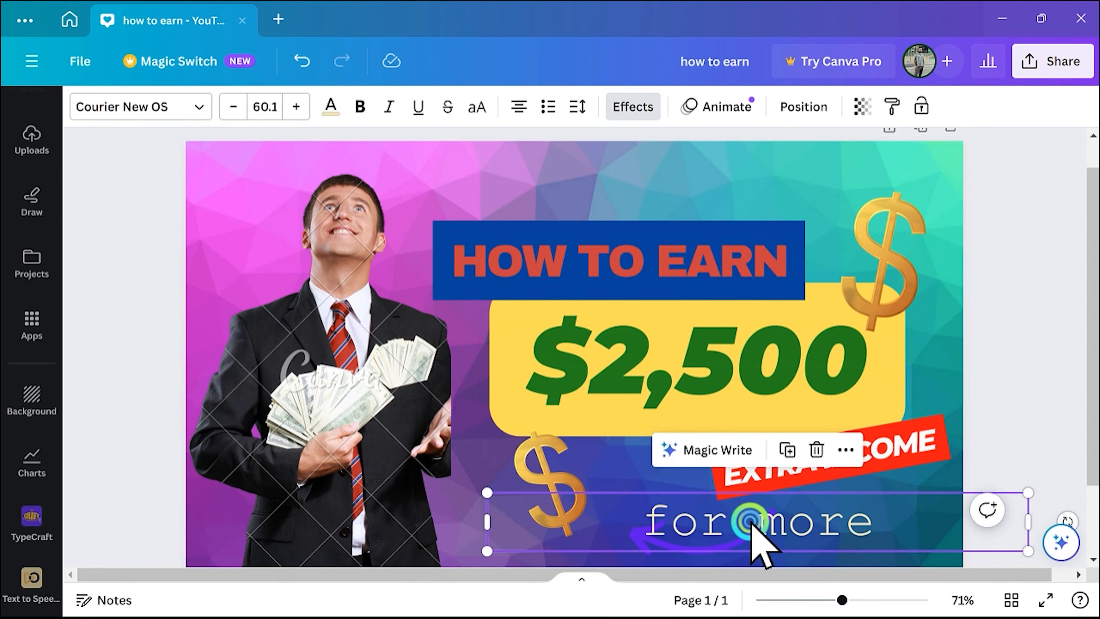
pyautogui.click(854, 466)
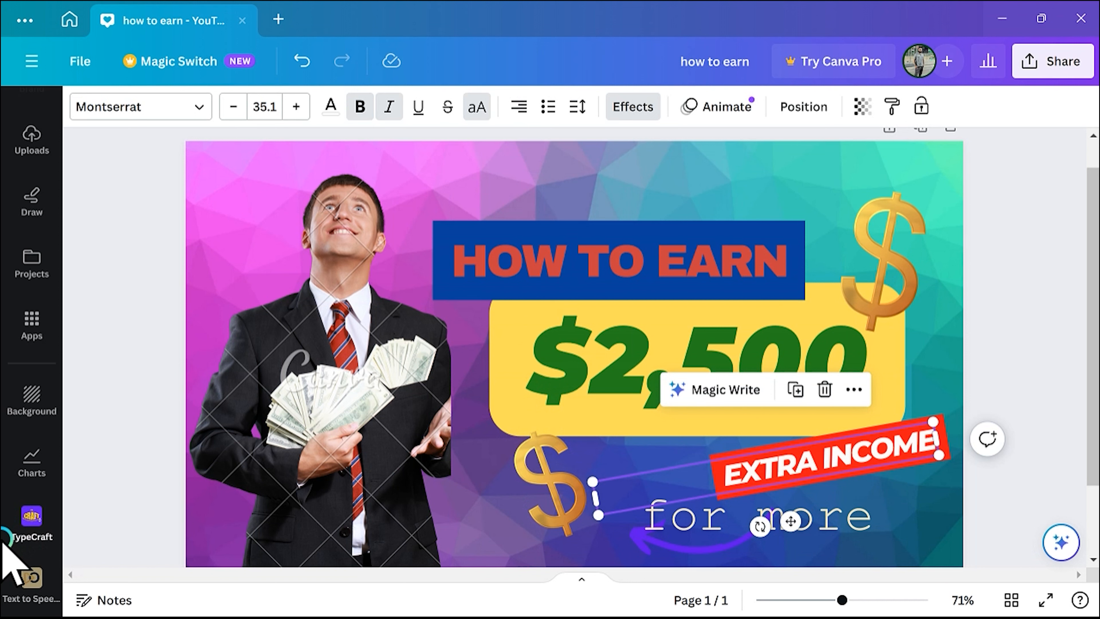
pyautogui.click(217, 320)
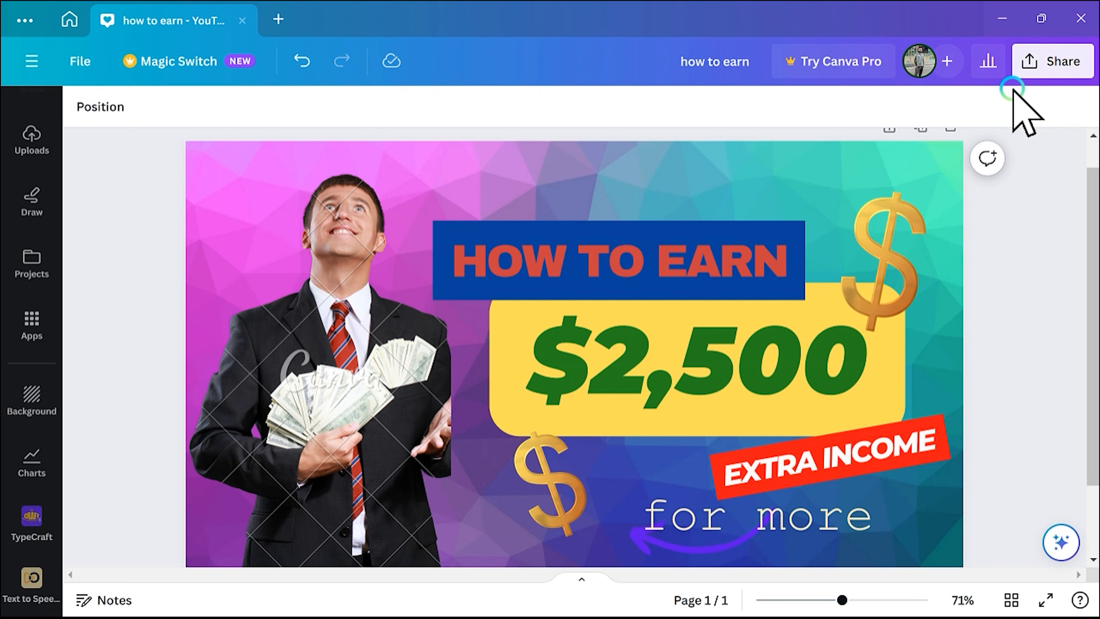
# Examine the design's sharing options and the access levels available for its collaboration link.
pyautogui.click(1044, 62)
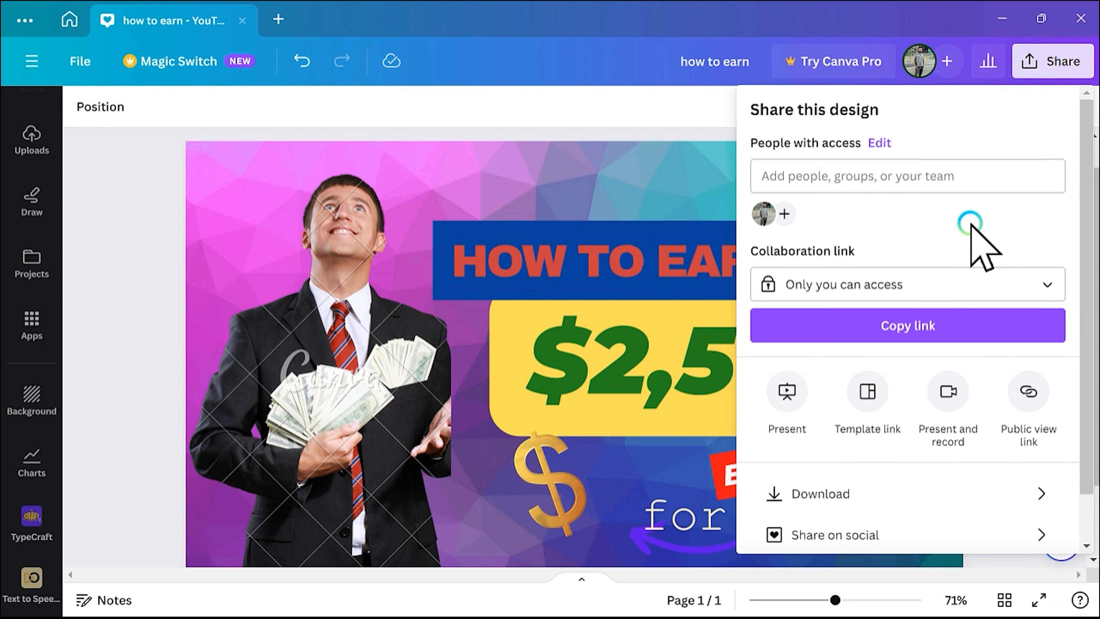
pyautogui.scroll(-2, 970, 229)
pyautogui.click(970, 234)
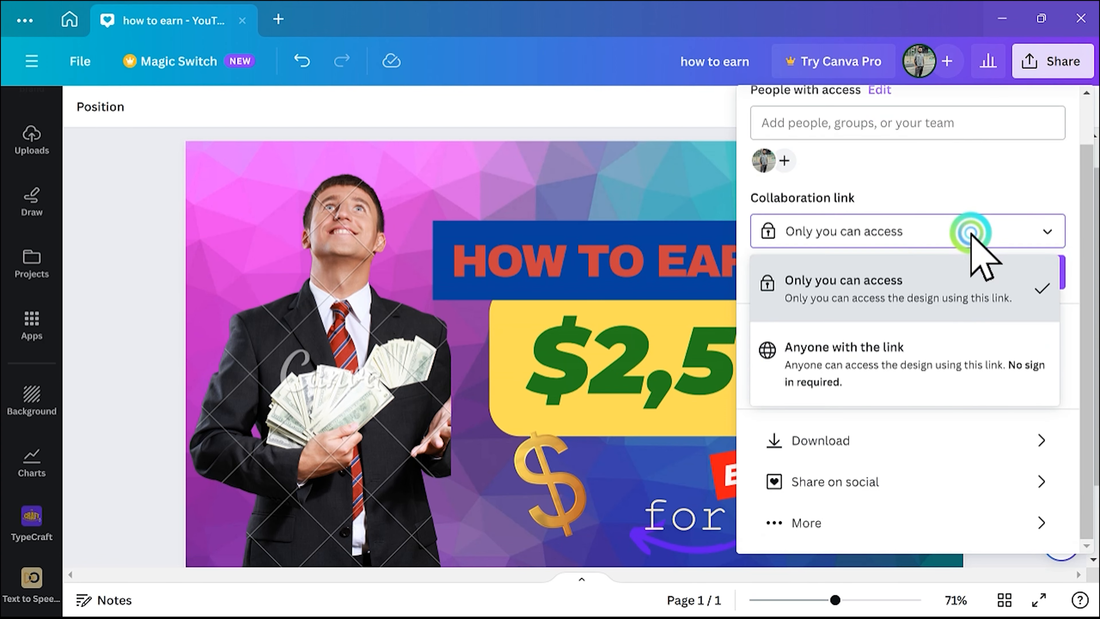
pyautogui.click(968, 233)
pyautogui.scroll(2, 962, 236)
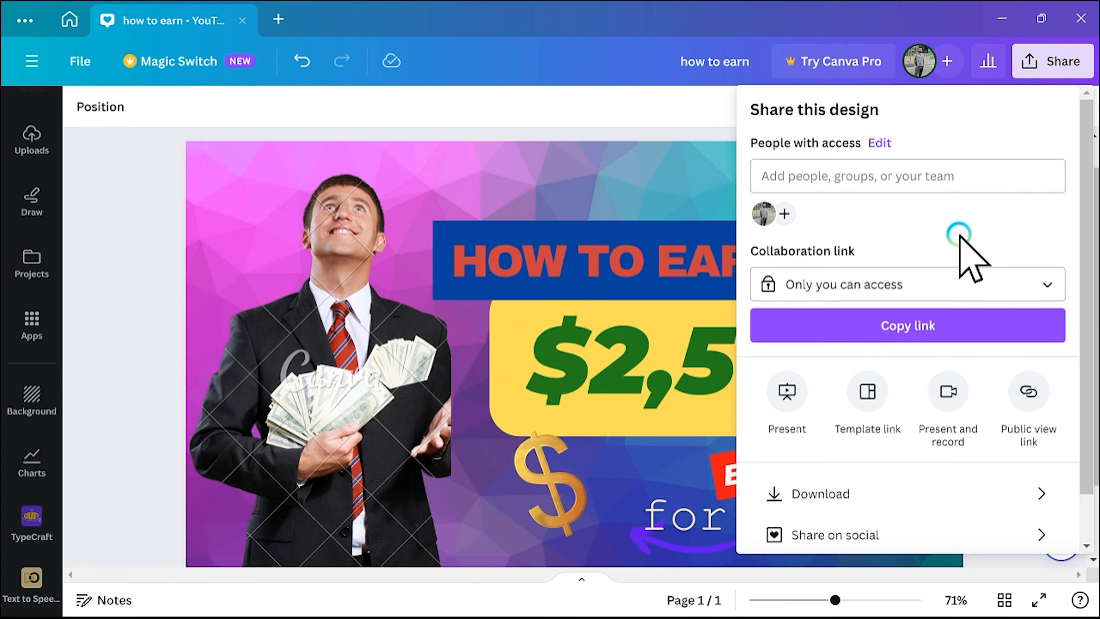
# Check the download option for the design, then close it without downloading.
pyautogui.scroll(-2, 948, 286)
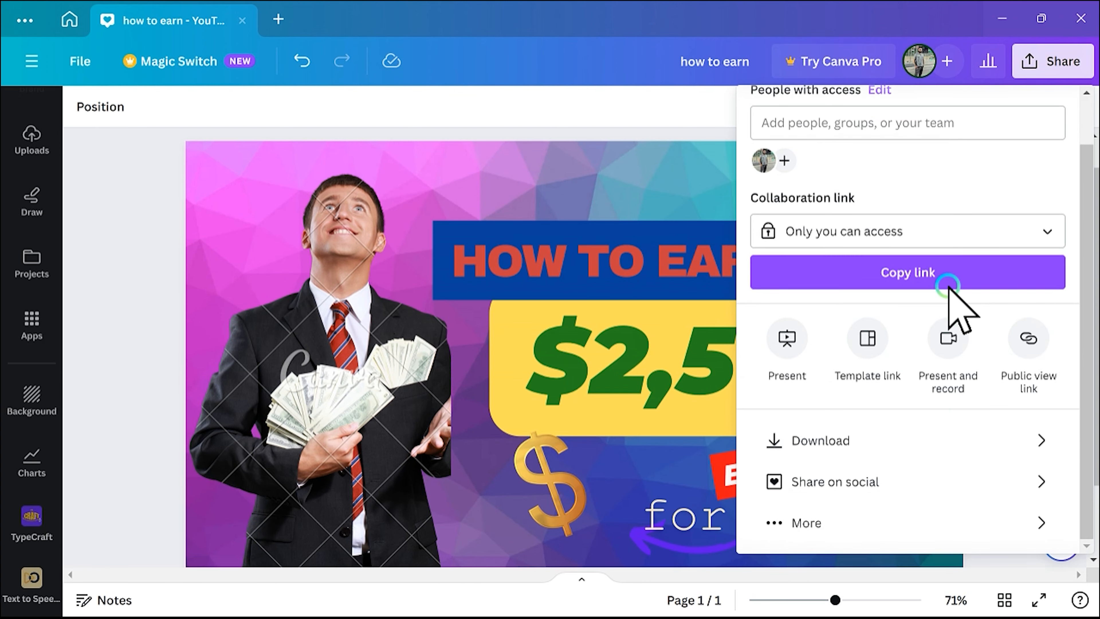
pyautogui.click(822, 451)
pyautogui.click(945, 384)
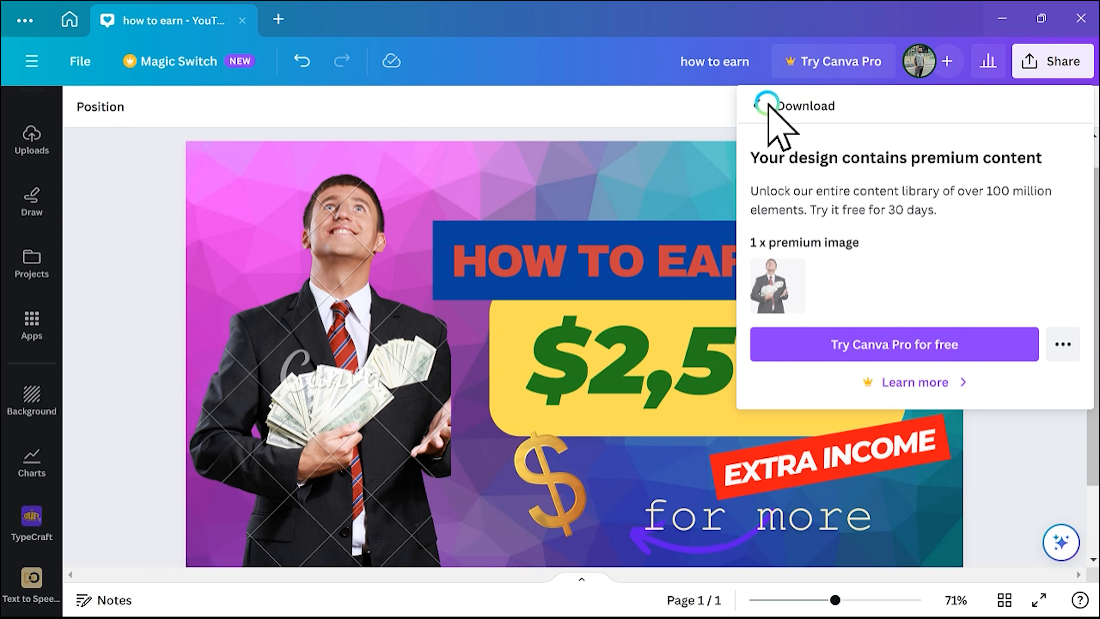
pyautogui.click(541, 187)
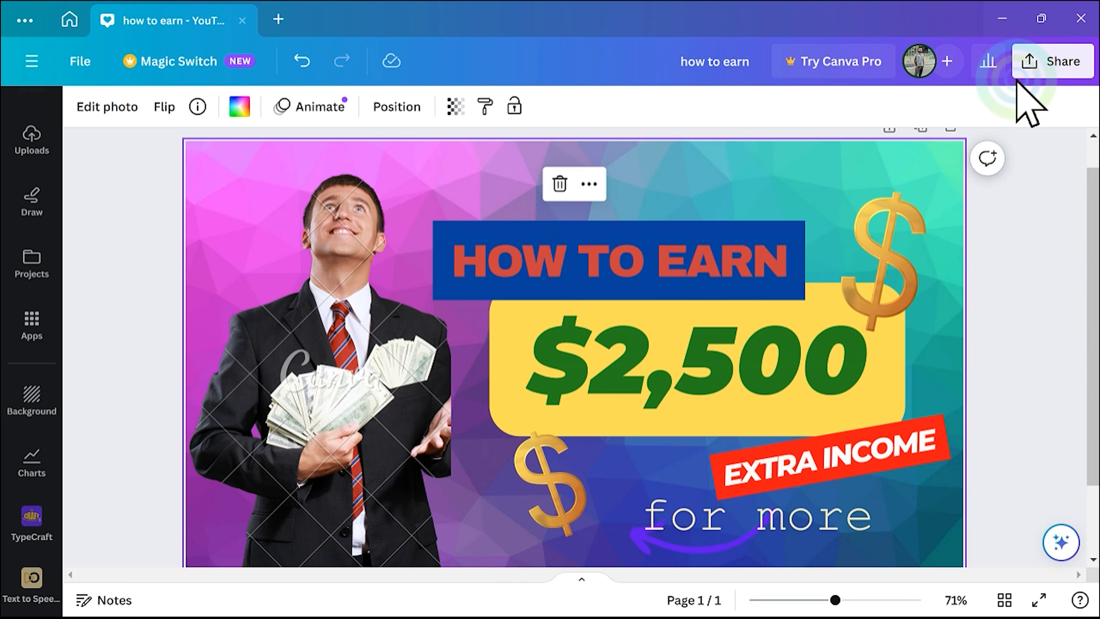
pyautogui.click(1054, 65)
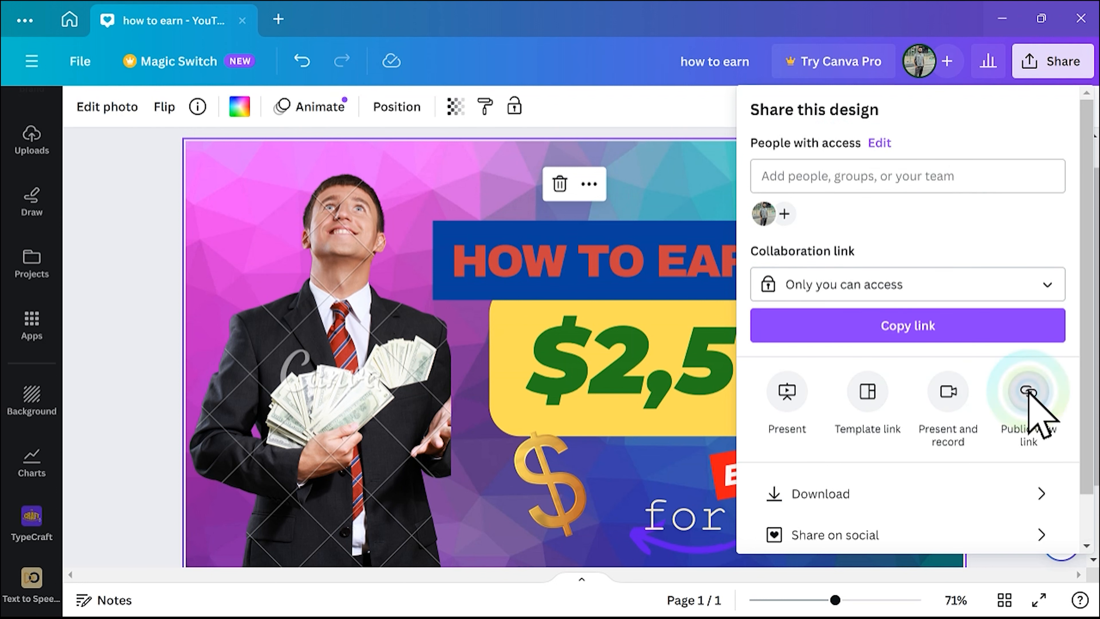
pyautogui.scroll(-1, 990, 486)
pyautogui.click(537, 454)
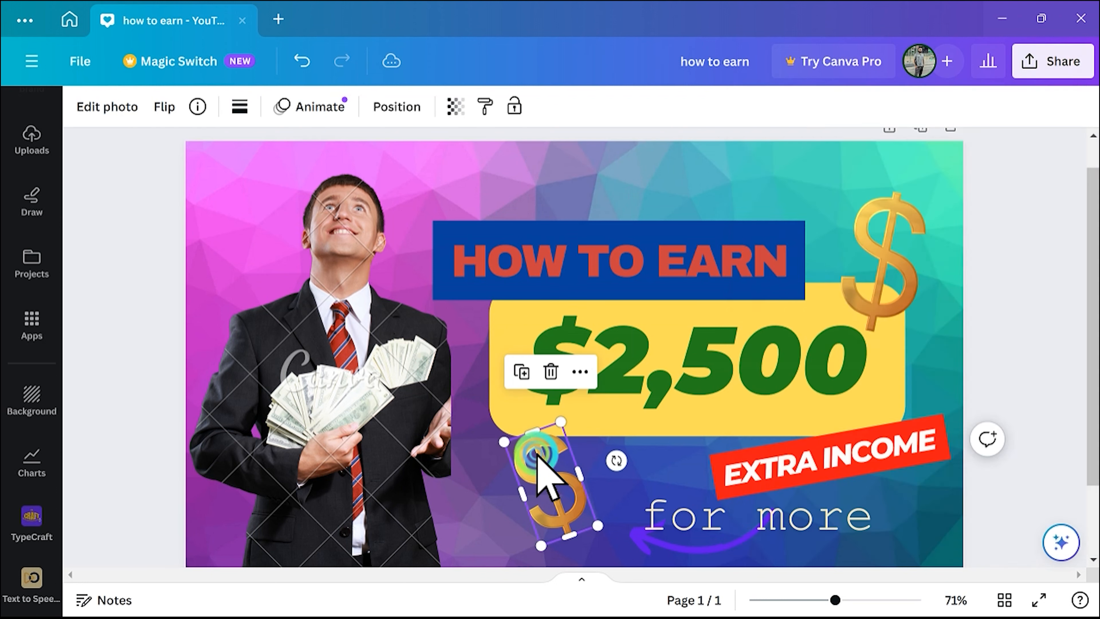
pyautogui.click(865, 294)
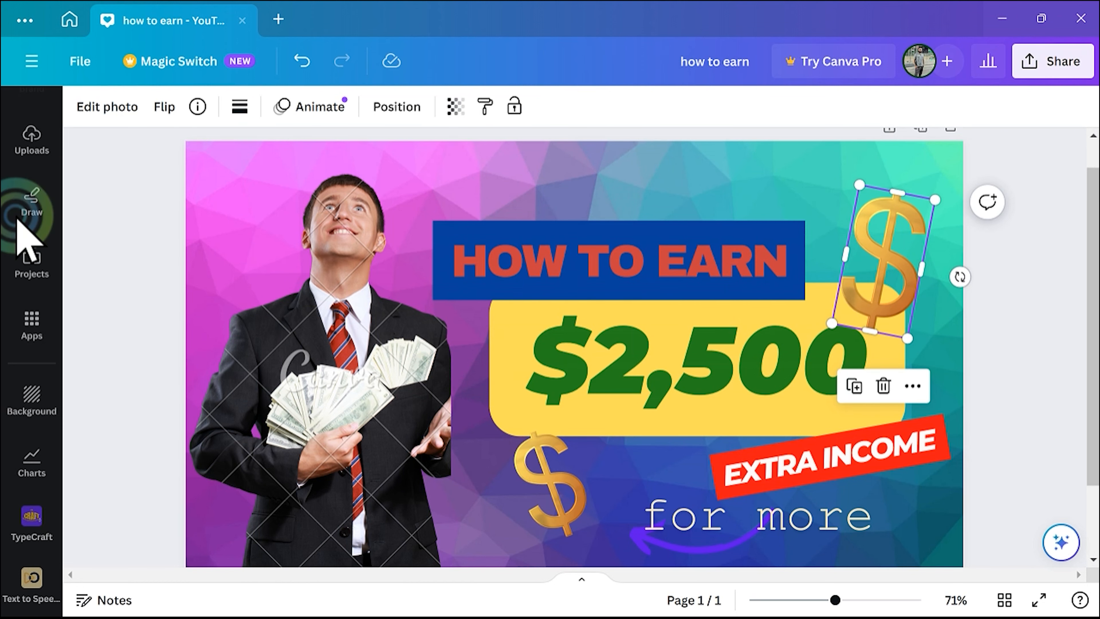
pyautogui.scroll(1, 928, 143)
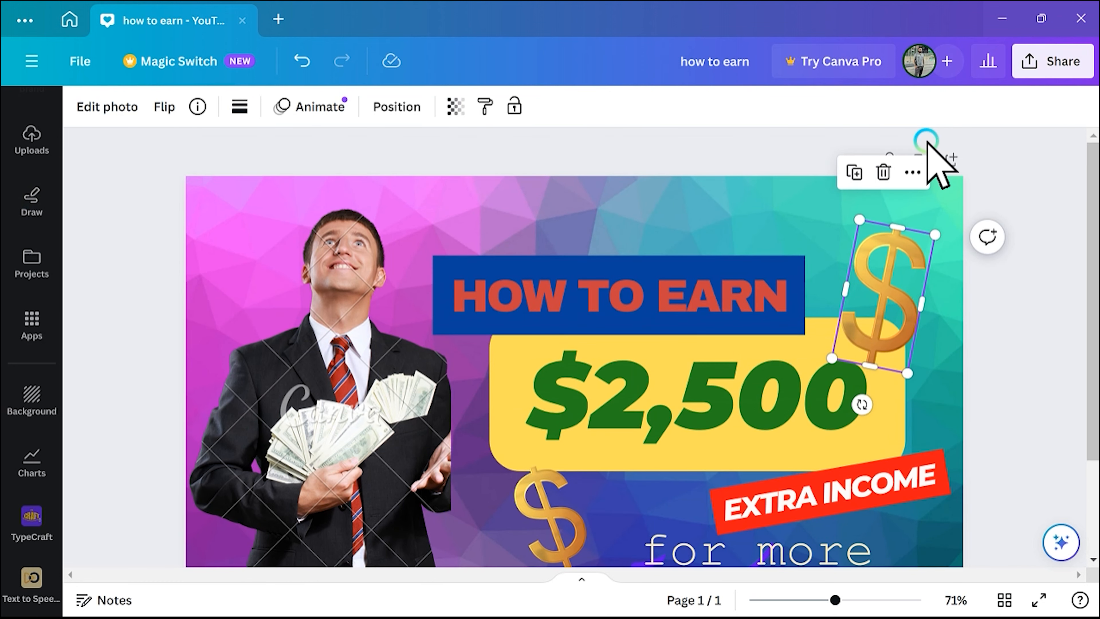
pyautogui.click(1030, 60)
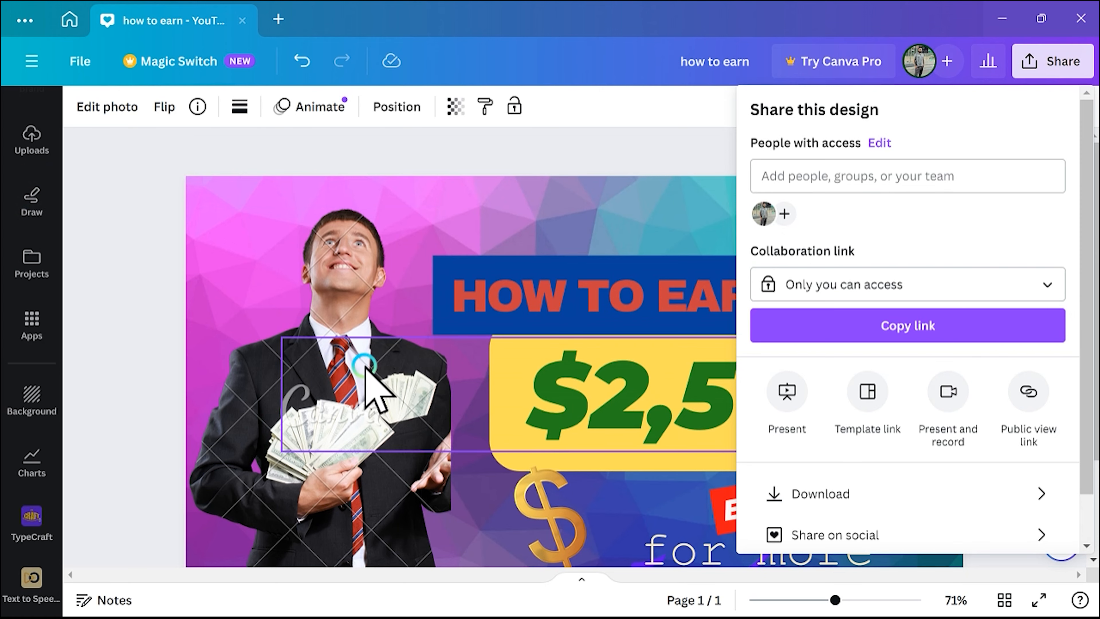
# Delete the watermarked premium businessman photo from the thumbnail.
pyautogui.click(351, 304)
pyautogui.press('Delete')
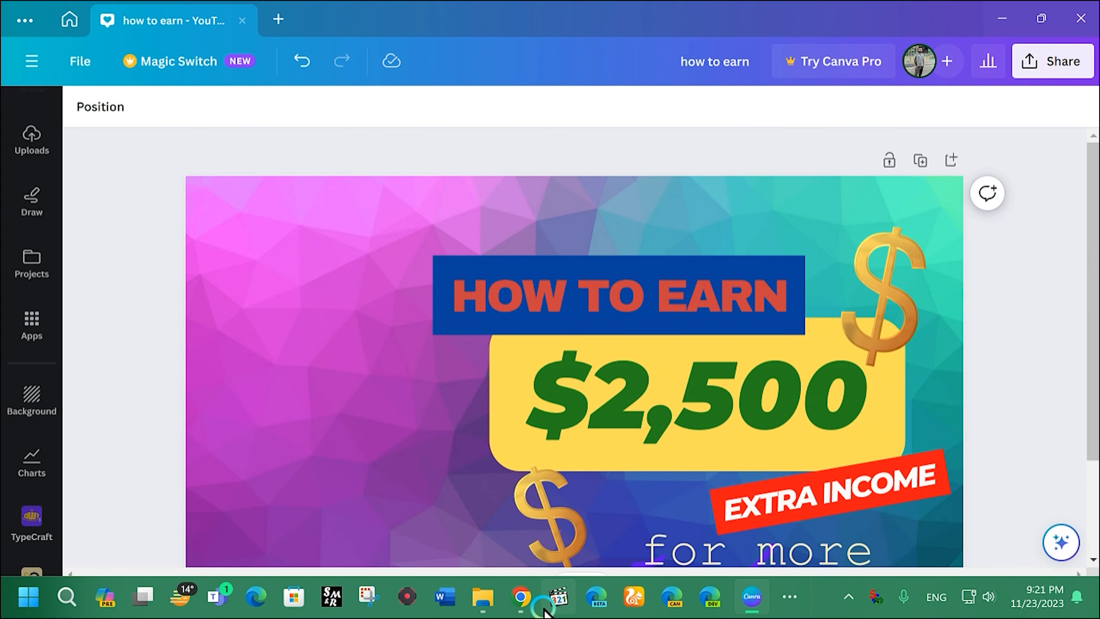
pyautogui.click(303, 449)
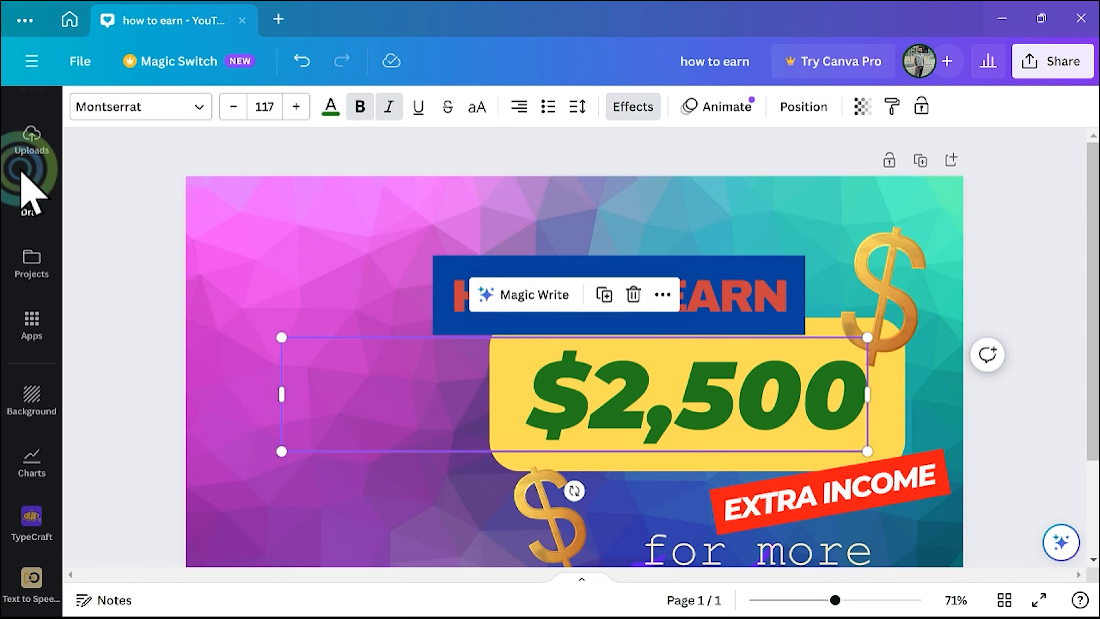
pyautogui.scroll(2, 24, 216)
pyautogui.scroll(3, 26, 256)
pyautogui.click(32, 115)
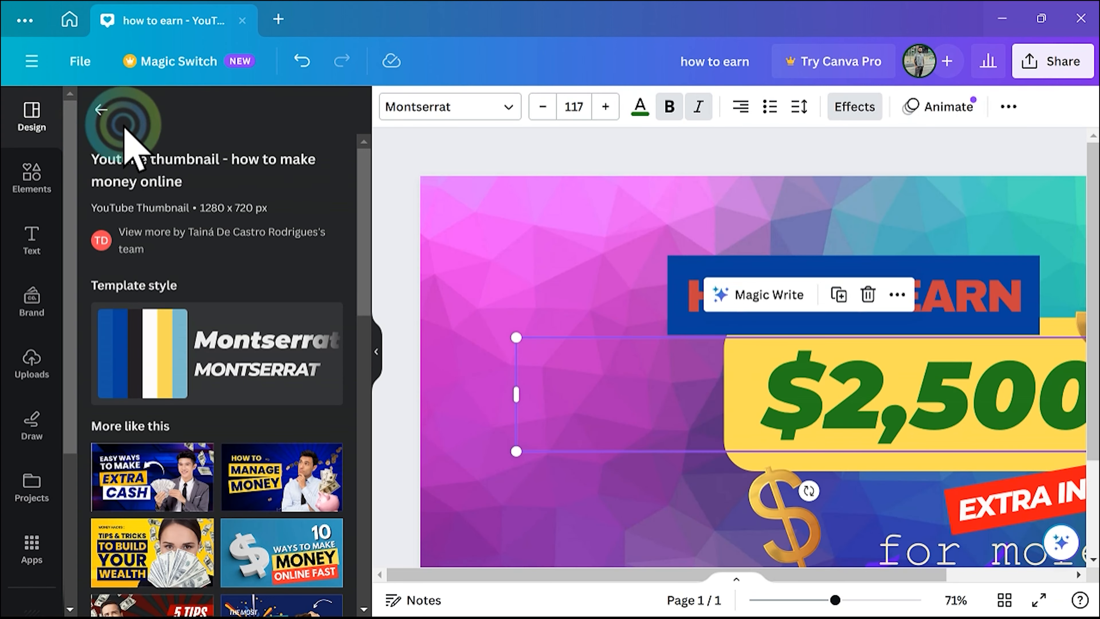
pyautogui.click(107, 107)
pyautogui.click(43, 190)
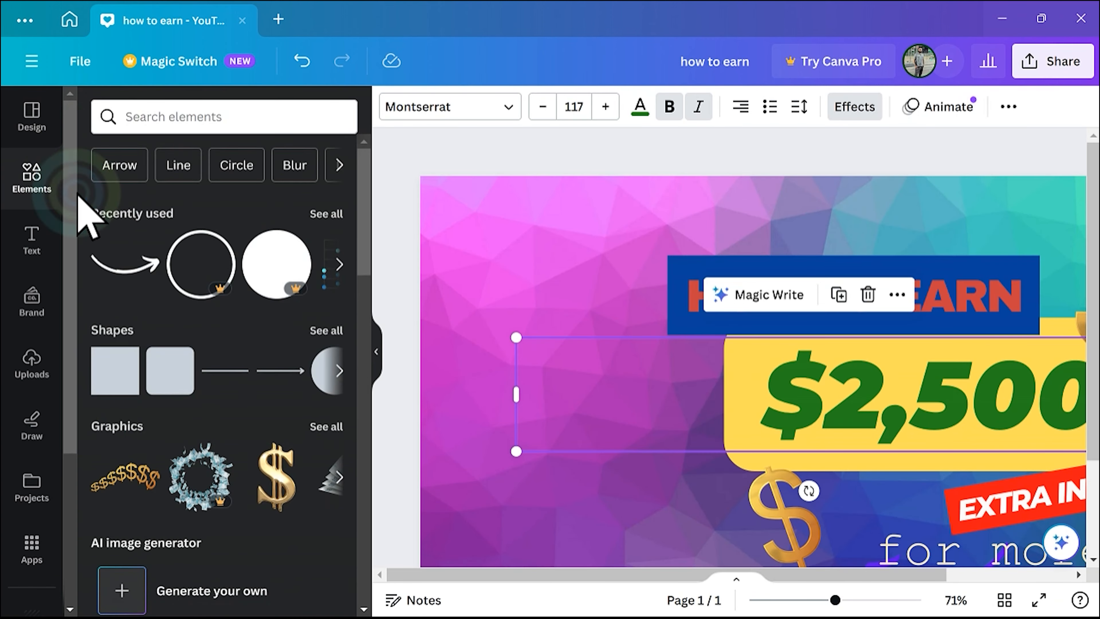
pyautogui.click(32, 115)
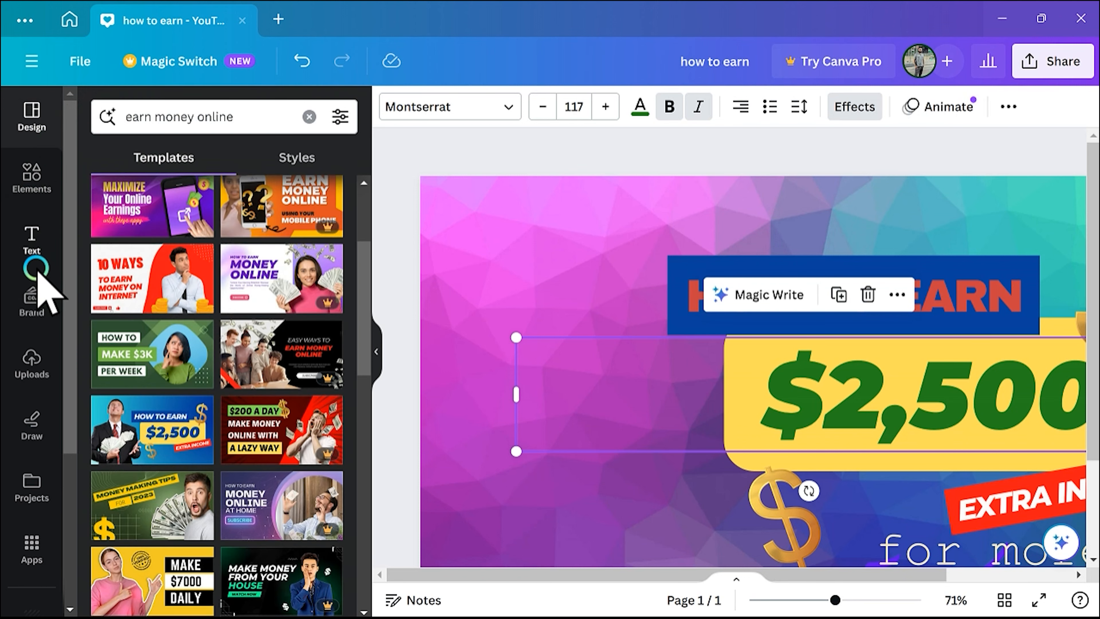
# Clear the "MAN PIC" search term from the uploads search.
pyautogui.click(43, 364)
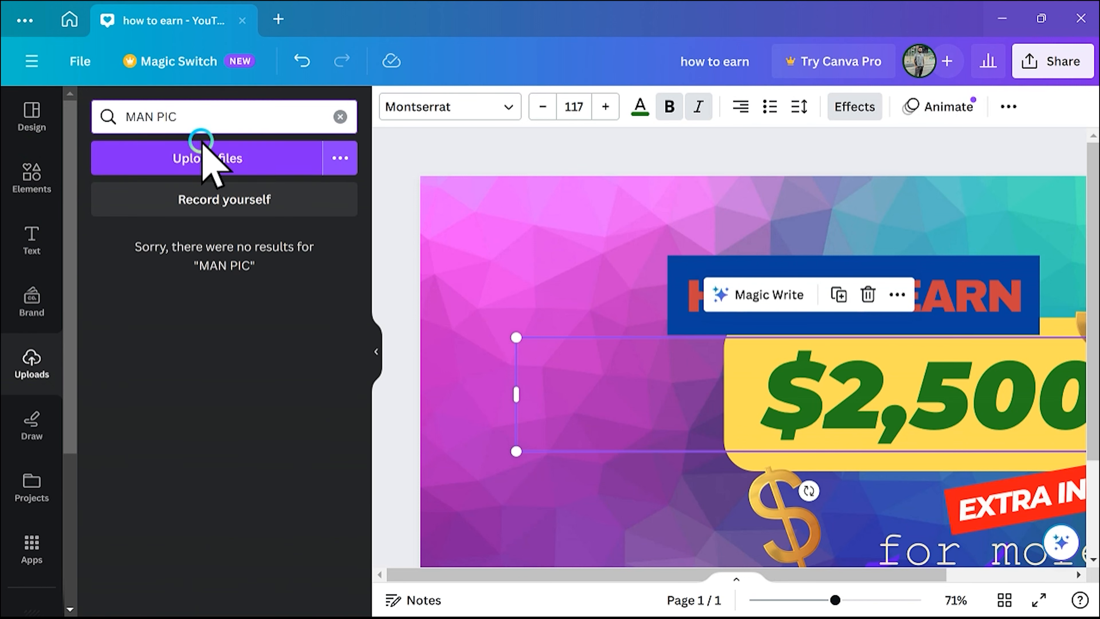
pyautogui.click(245, 115)
pyautogui.press('BackSpace')
pyautogui.press('BackSpace')
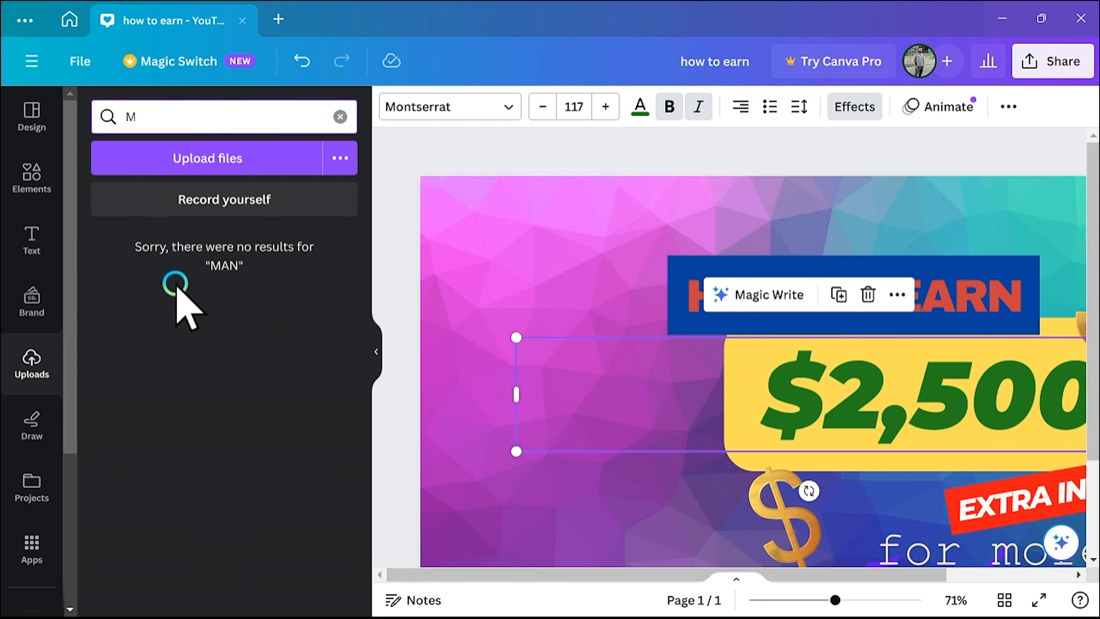
# Upload the picture pexels-photo-3778966 from the DOWNLORD folder and add it to the thumbnail.
pyautogui.click(196, 156)
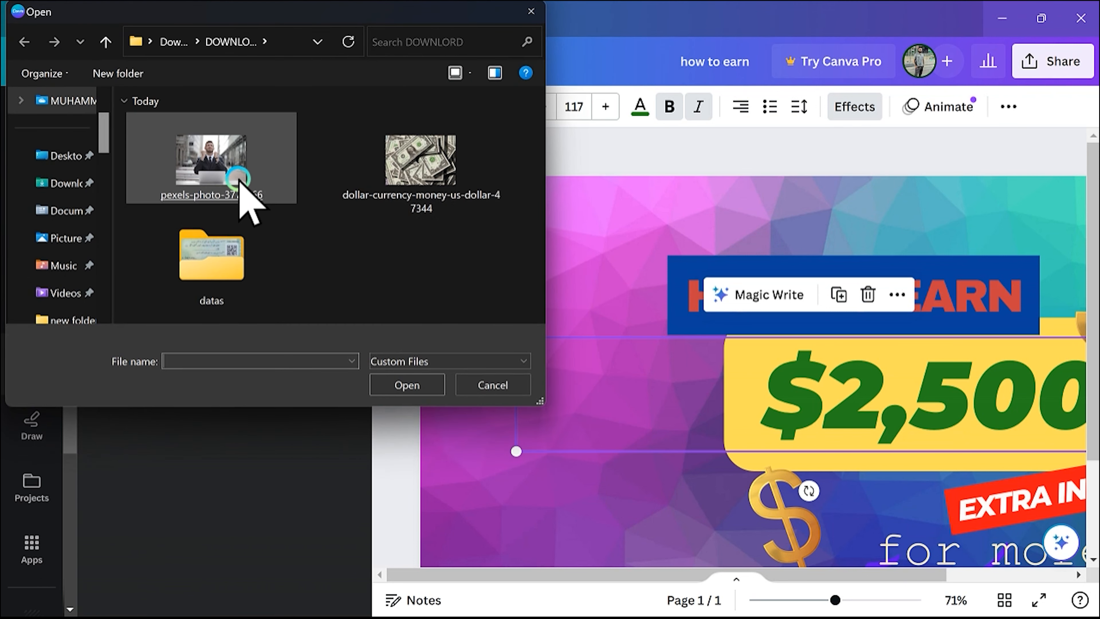
pyautogui.moveTo(236, 178); pyautogui.dragTo(589, 392)
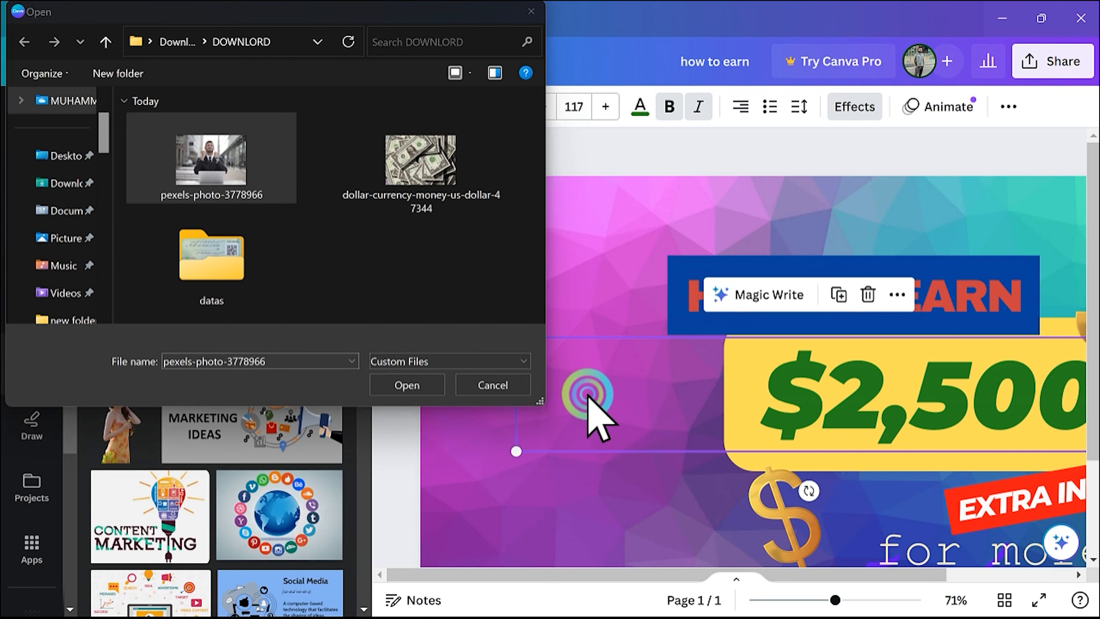
pyautogui.click(538, 22)
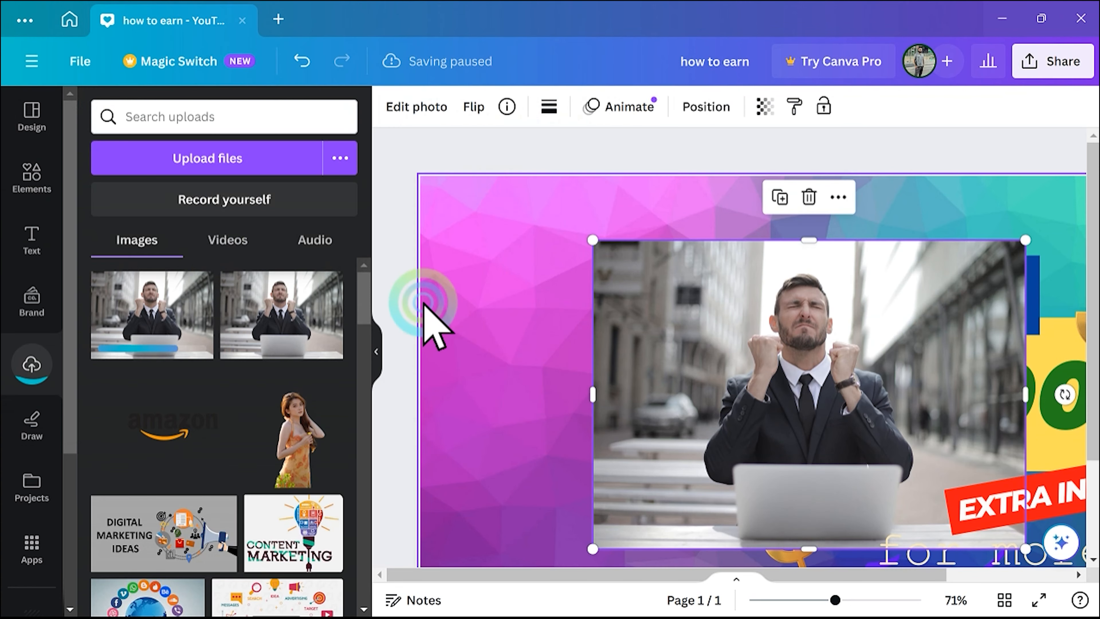
pyautogui.moveTo(164, 303); pyautogui.dragTo(437, 355)
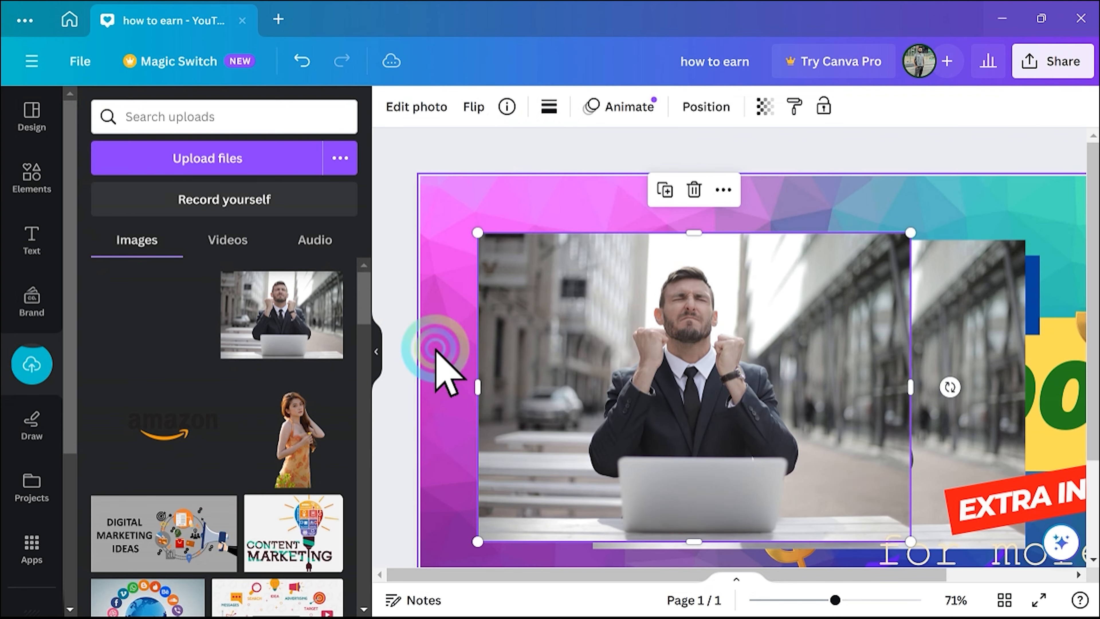
# Remove the extra copy of the businessman photo and place the remaining one, scaled down, left of the $2,500 box.
pyautogui.scroll(-5, 373, 364)
pyautogui.click(375, 353)
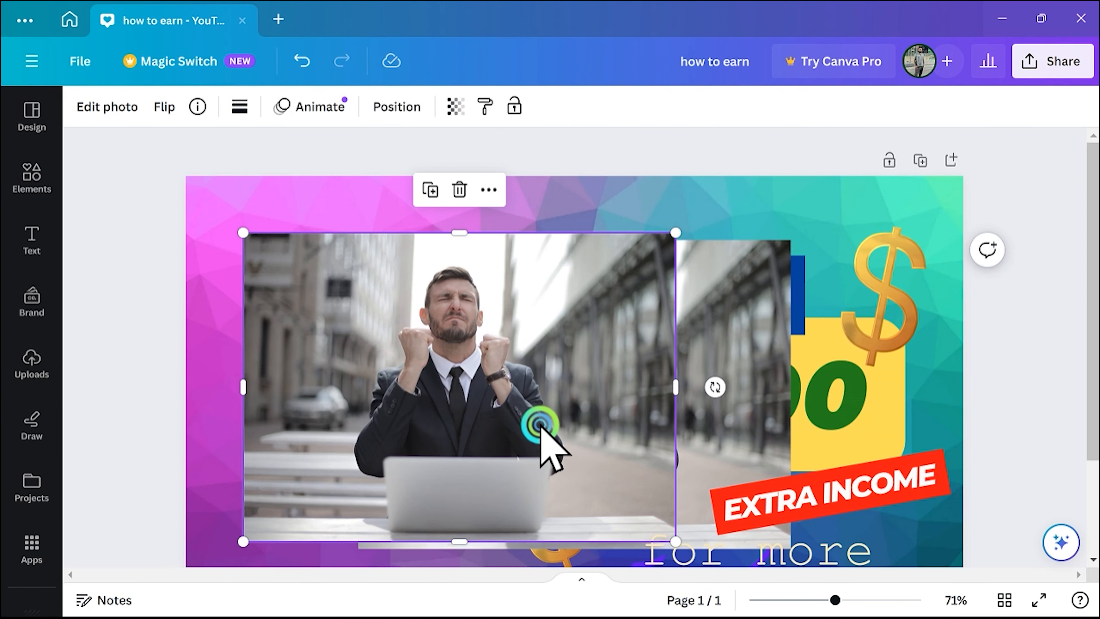
pyautogui.click(713, 418)
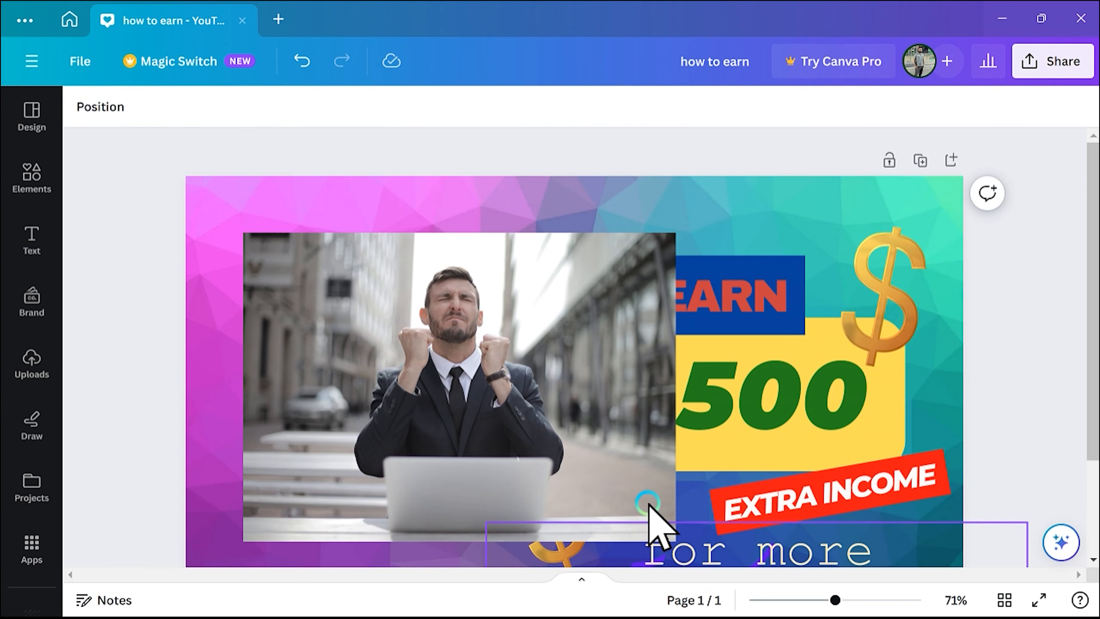
pyautogui.moveTo(648, 504); pyautogui.dragTo(601, 458)
pyautogui.moveTo(626, 528); pyautogui.dragTo(423, 462)
pyautogui.moveTo(367, 410); pyautogui.dragTo(374, 480)
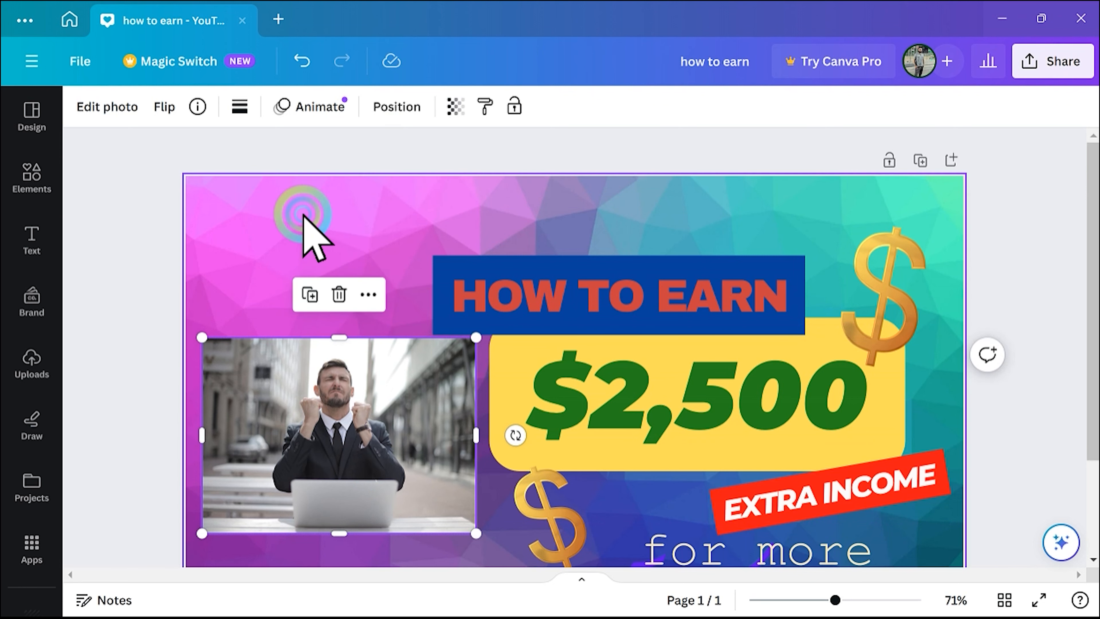
# Apply the Fresco filter to the businessman photo.
pyautogui.click(176, 111)
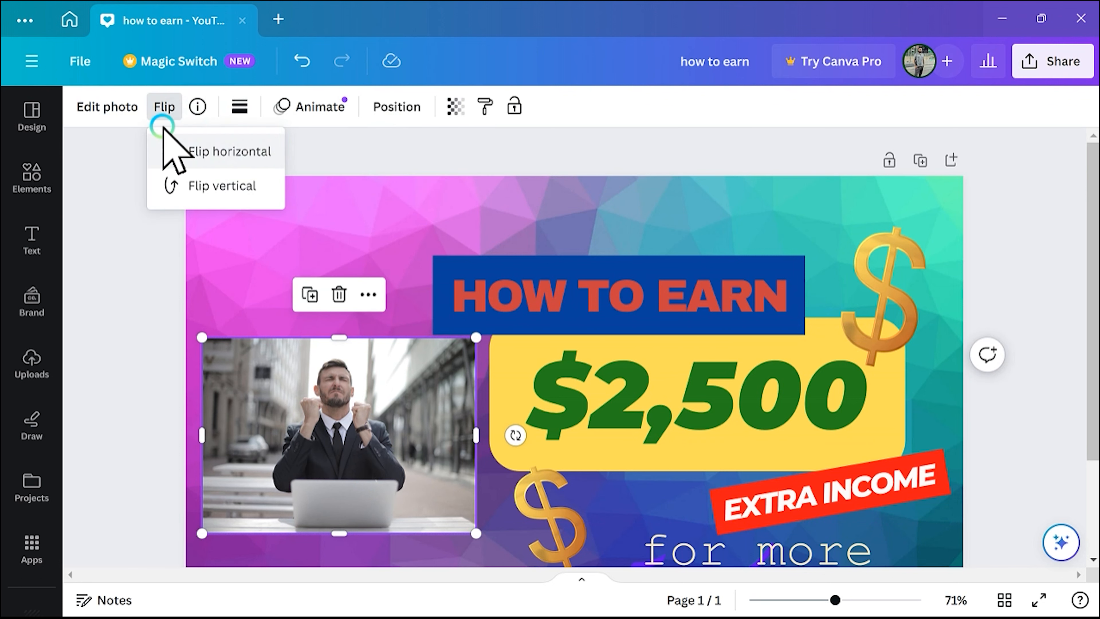
pyautogui.click(135, 108)
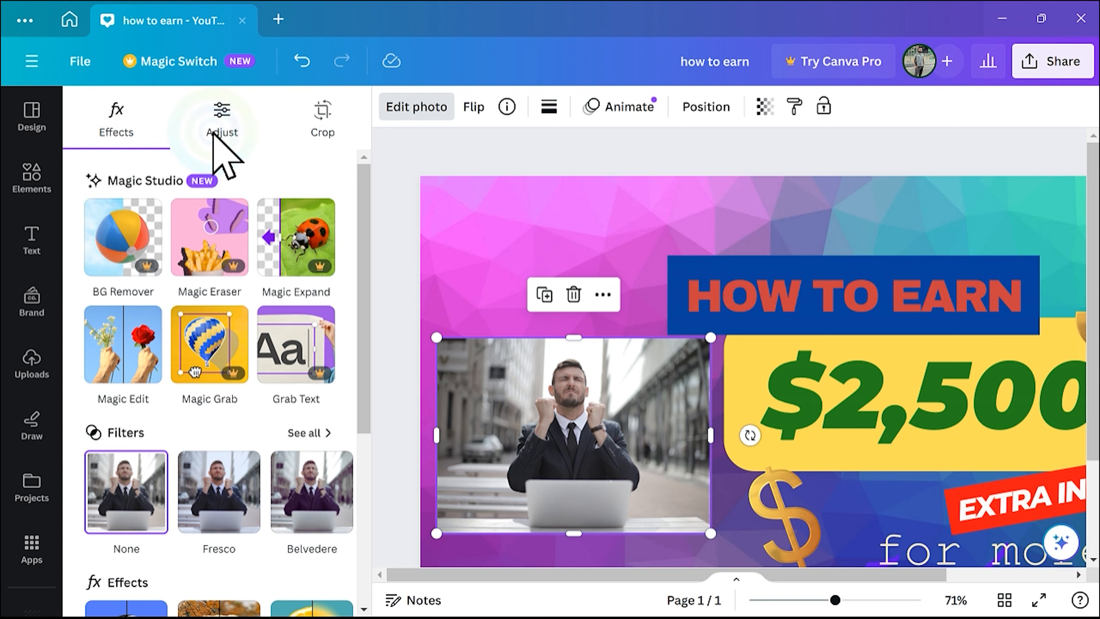
pyautogui.scroll(-4, 177, 377)
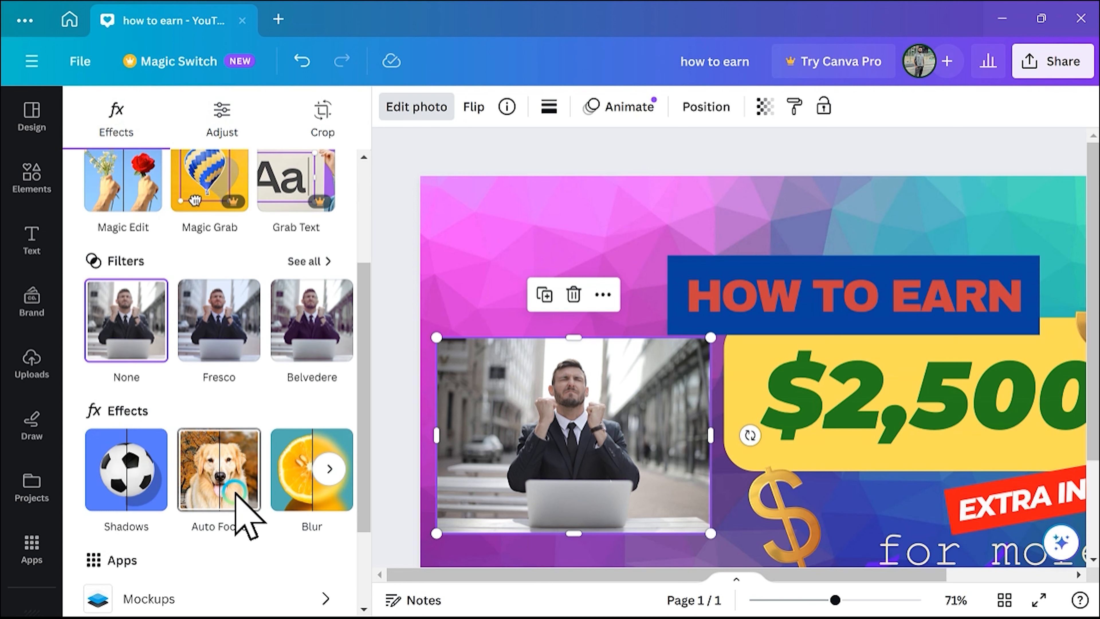
pyautogui.click(225, 335)
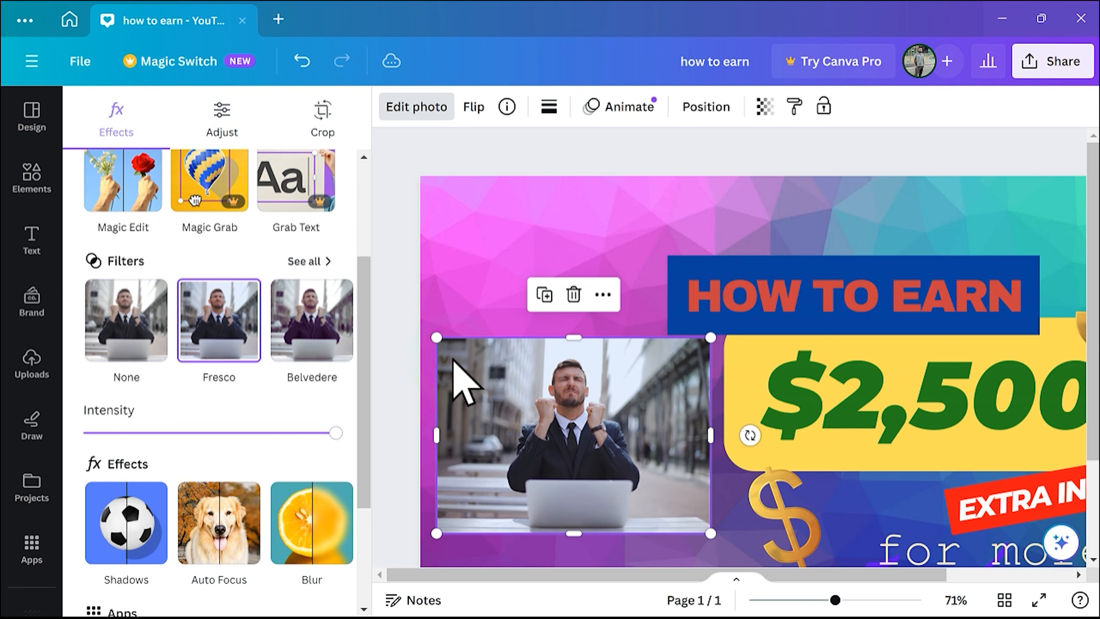
pyautogui.scroll(4, 269, 288)
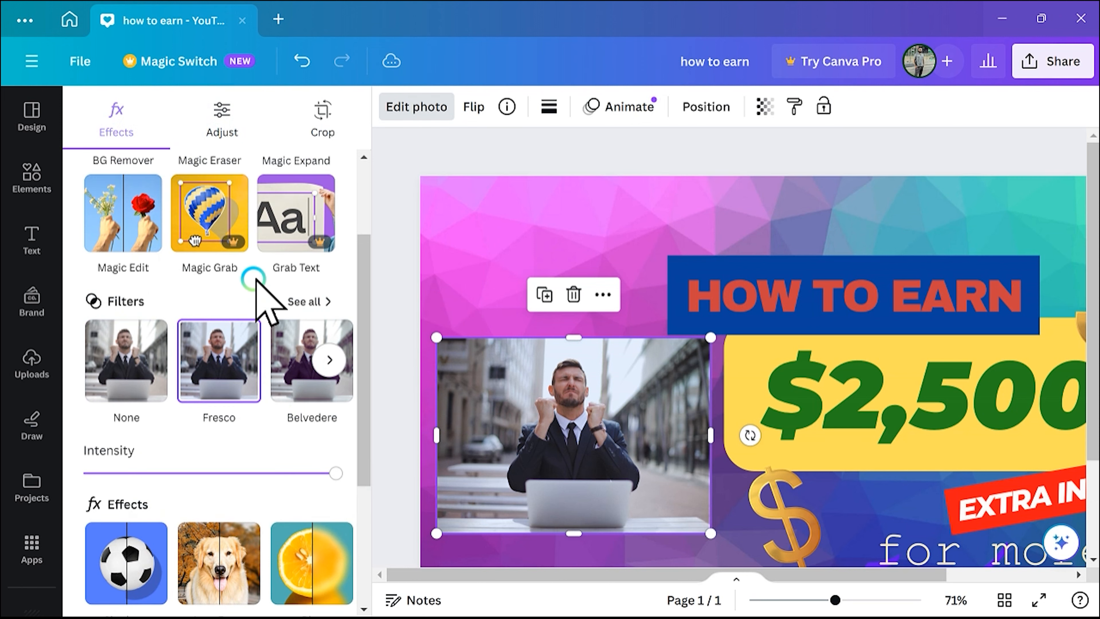
# Raise the businessman photo's sharpness to about 19 in the image adjustments.
pyautogui.click(242, 122)
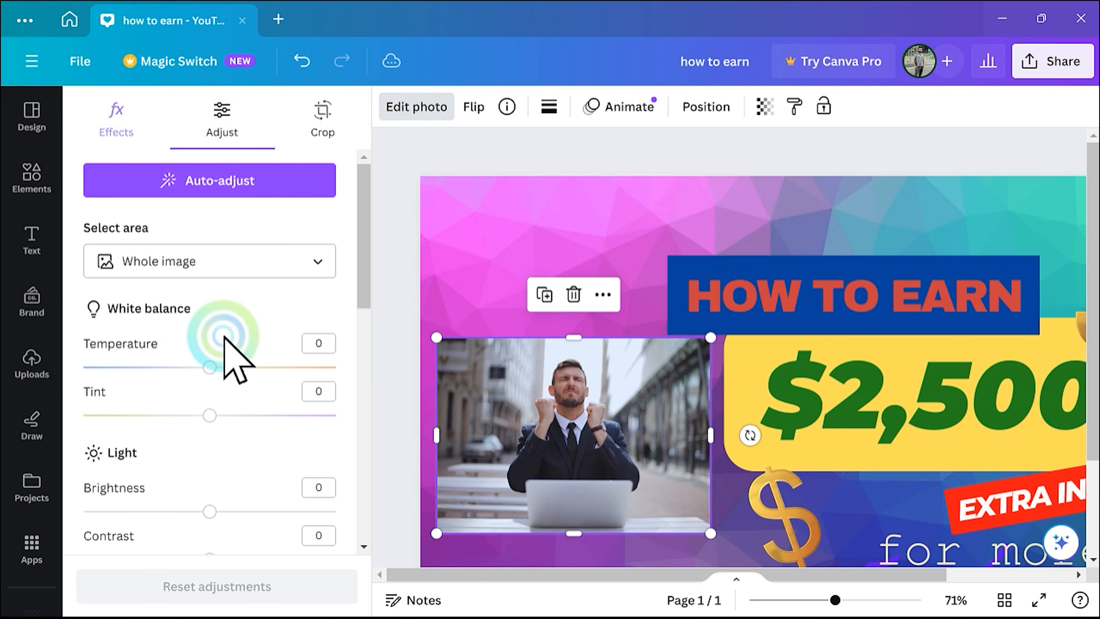
pyautogui.scroll(-10, 220, 360)
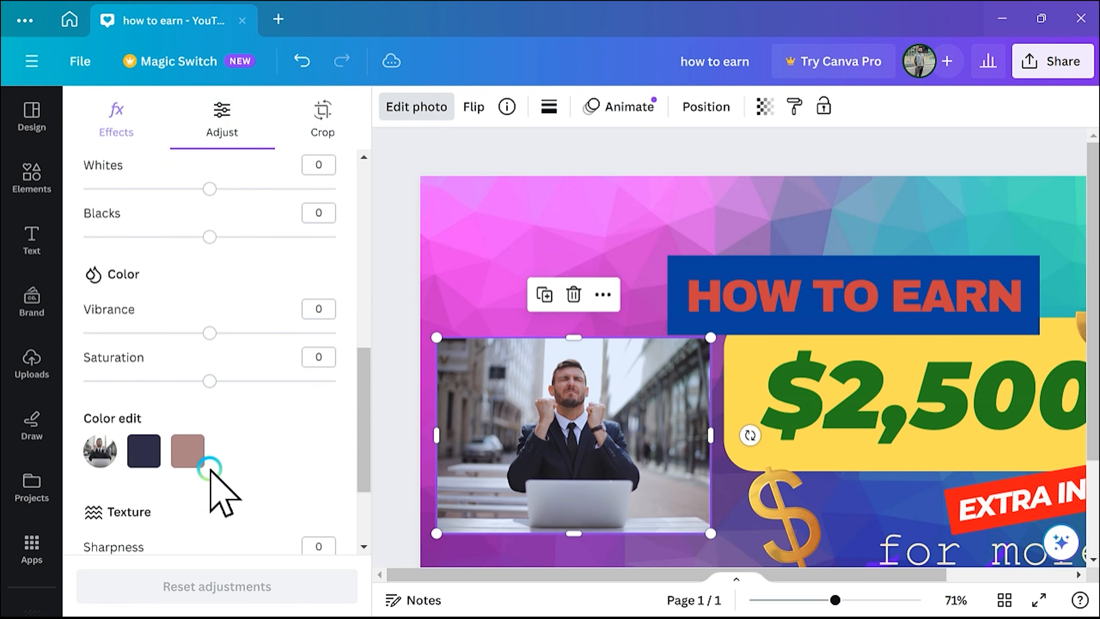
pyautogui.click(204, 440)
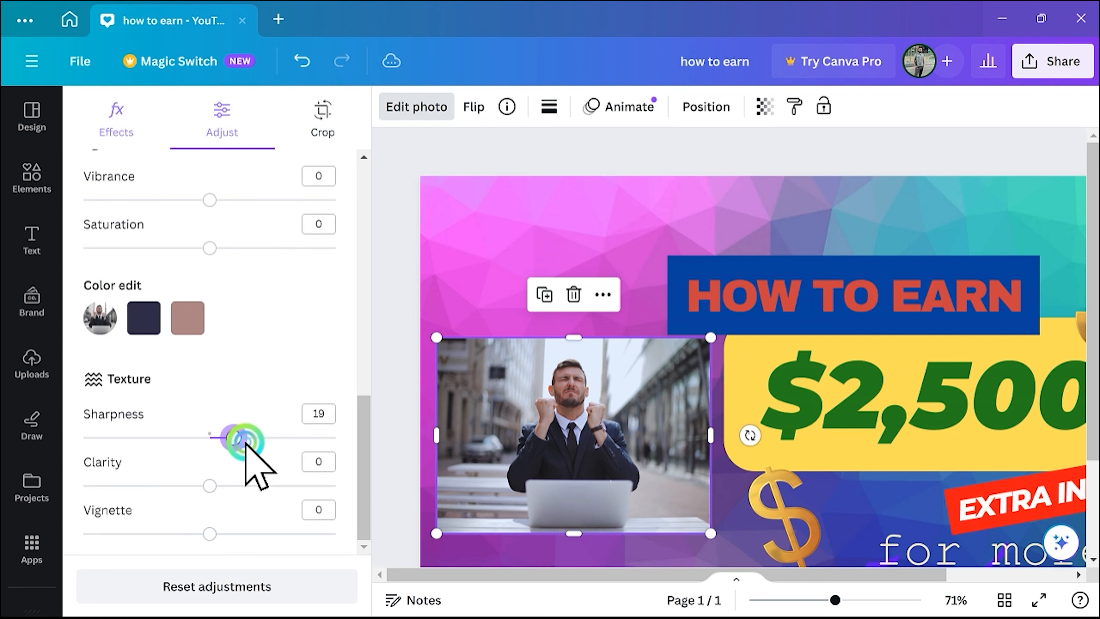
pyautogui.click(415, 501)
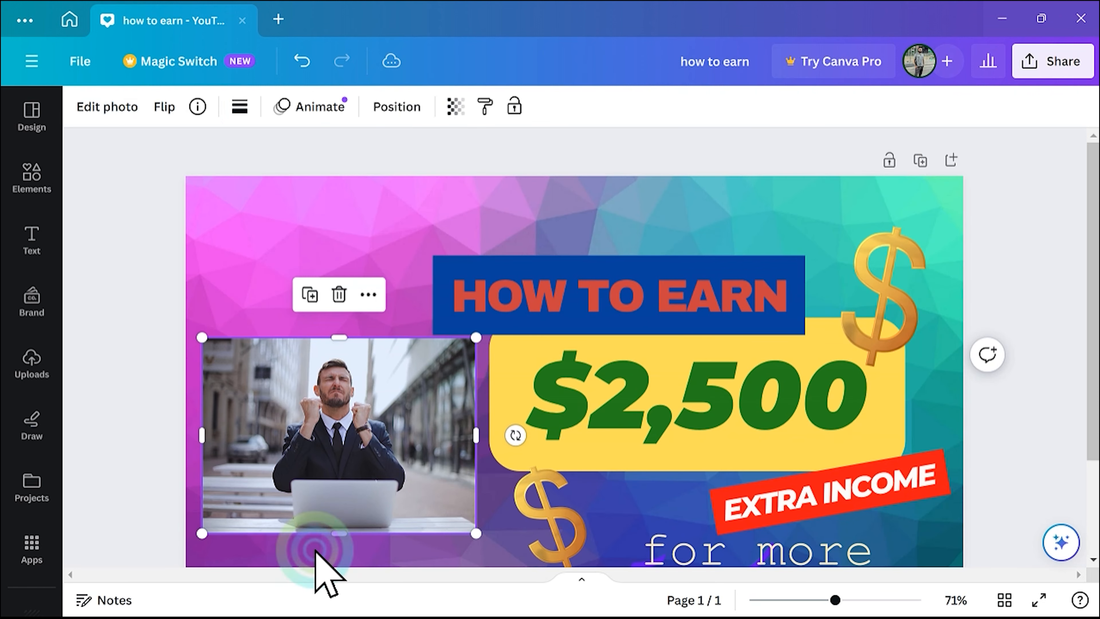
# Increase the contrast of the polygonal background image to 52.
pyautogui.click(310, 540)
pyautogui.click(165, 117)
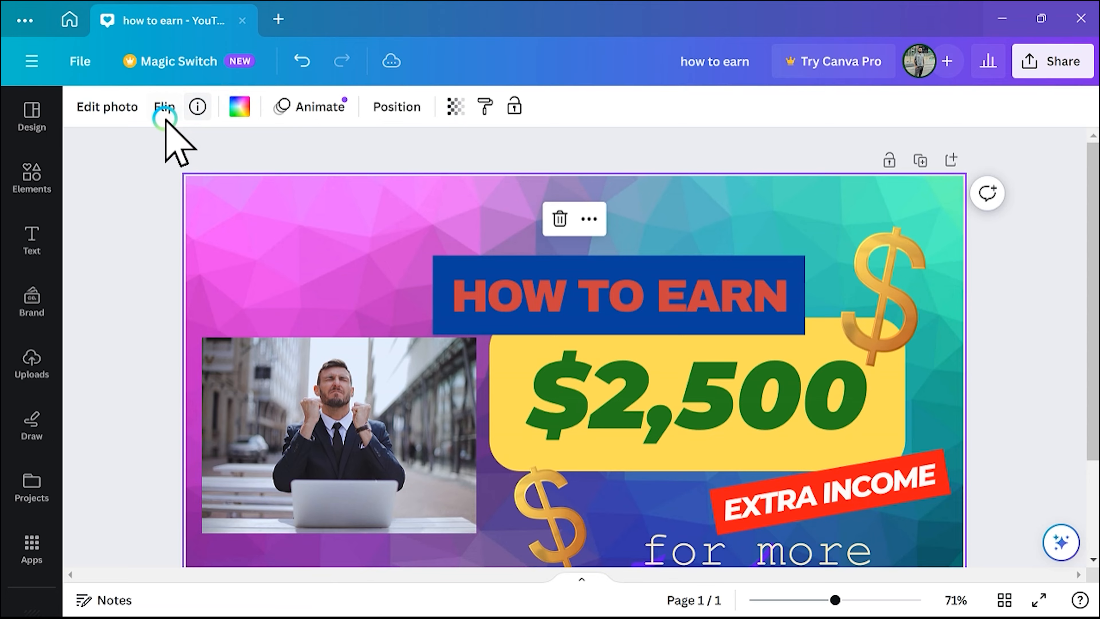
pyautogui.click(141, 110)
pyautogui.scroll(-5, 88, 385)
pyautogui.scroll(5, 190, 316)
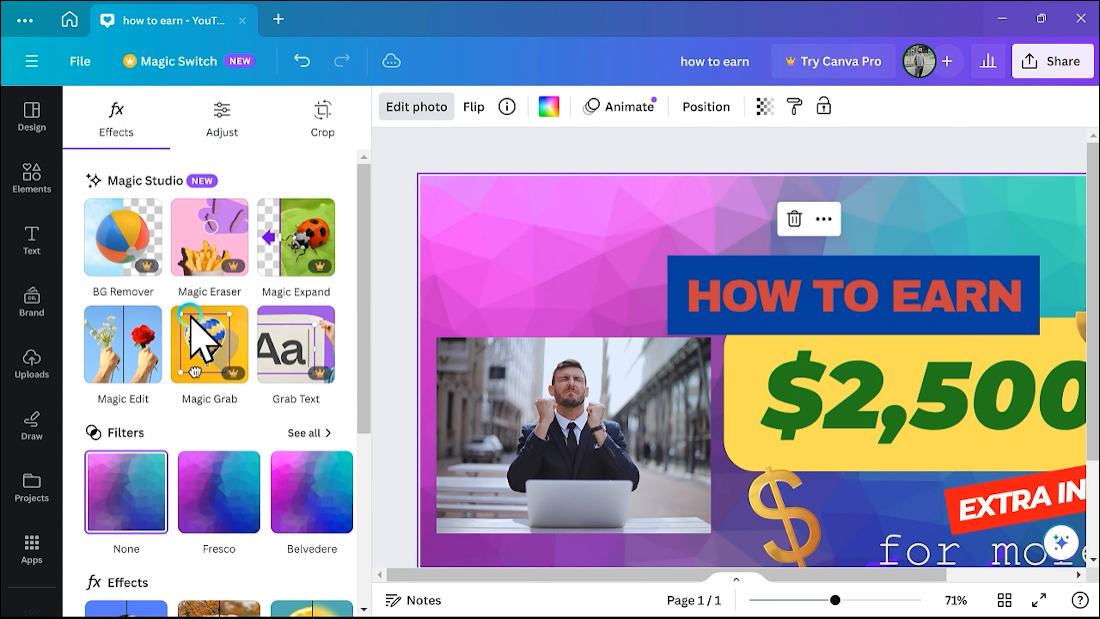
pyautogui.click(238, 111)
pyautogui.scroll(-10, 216, 489)
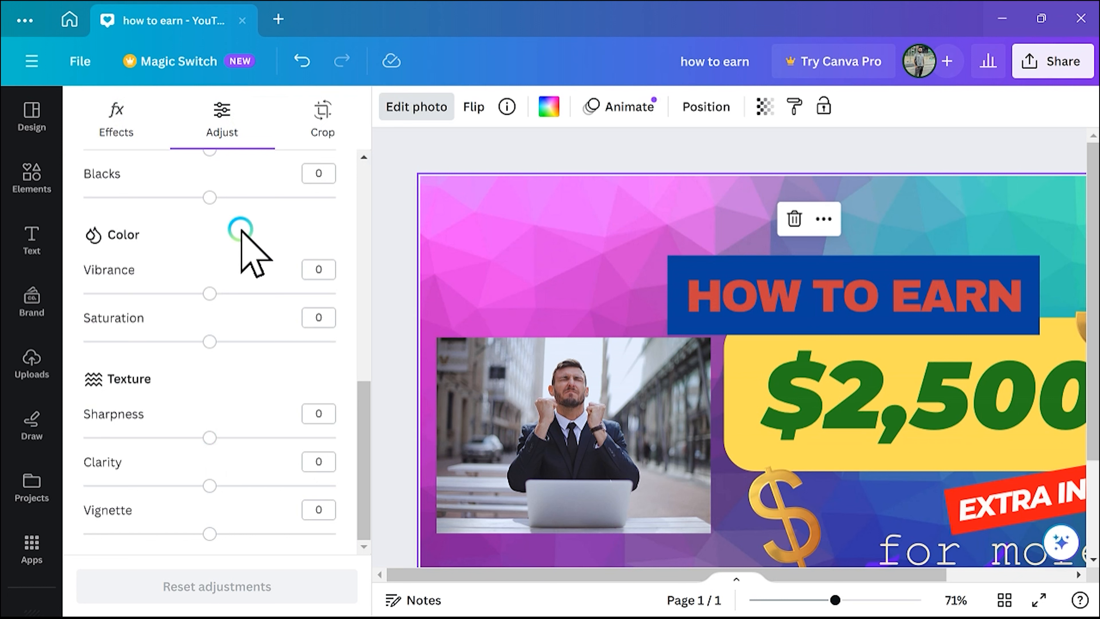
pyautogui.scroll(5, 171, 305)
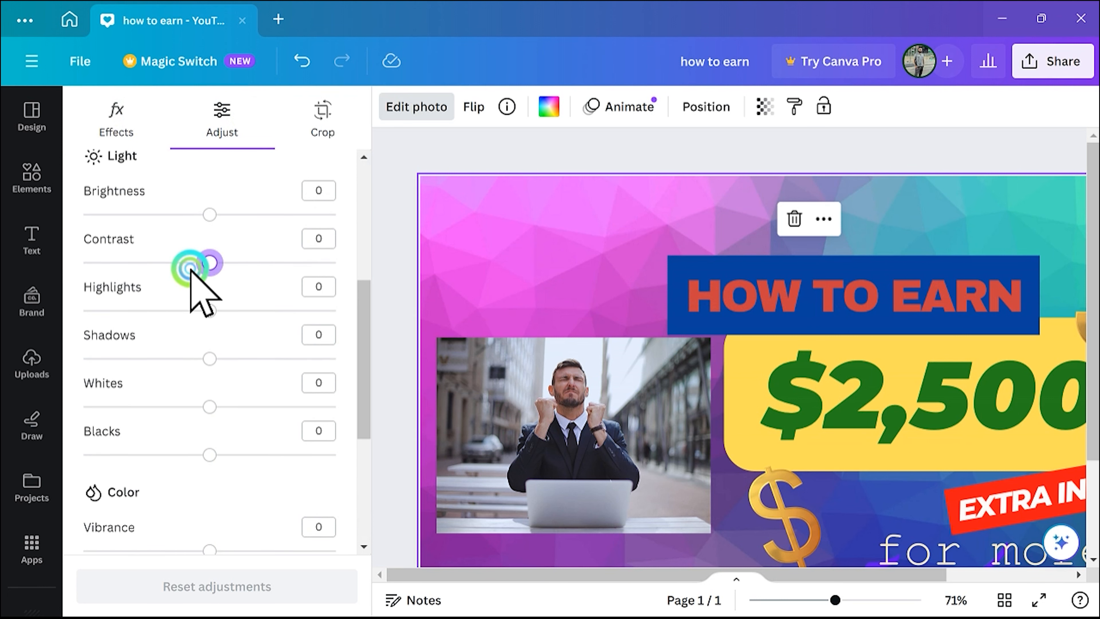
pyautogui.moveTo(182, 280); pyautogui.dragTo(276, 296)
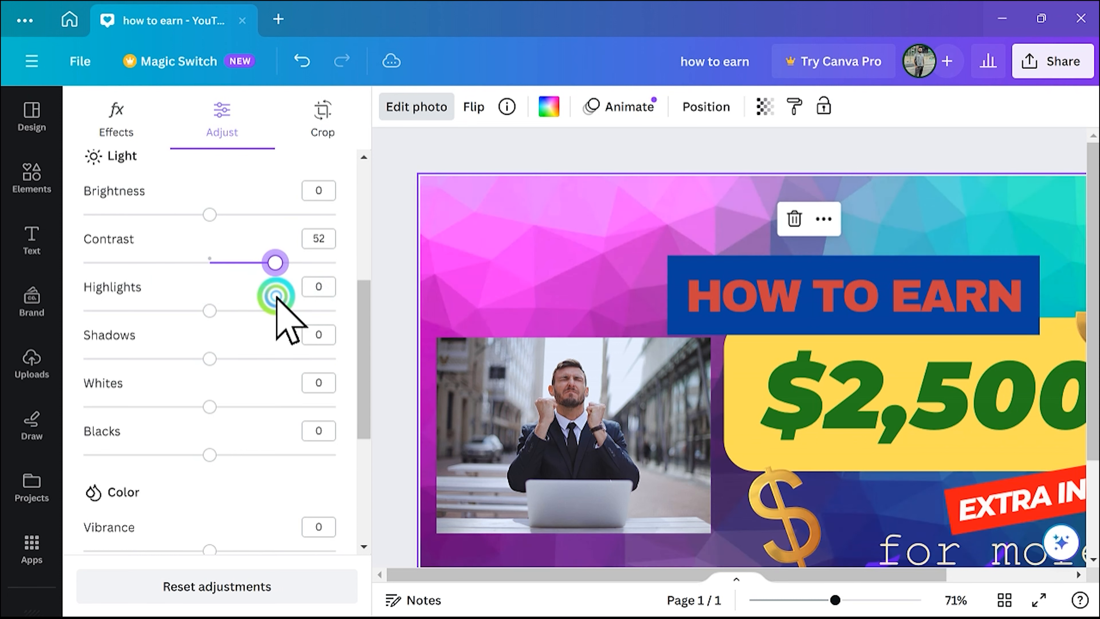
# Try a contrast adjustment on the businessman photo and return it to 0.
pyautogui.click(452, 426)
pyautogui.click(210, 261)
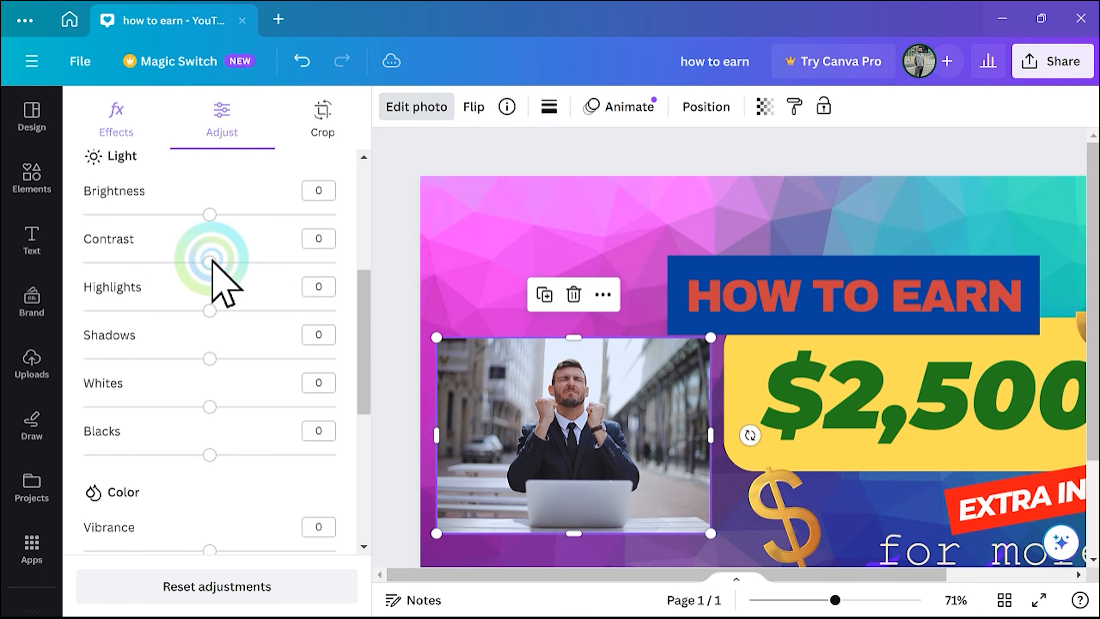
pyautogui.moveTo(291, 272); pyautogui.dragTo(210, 281)
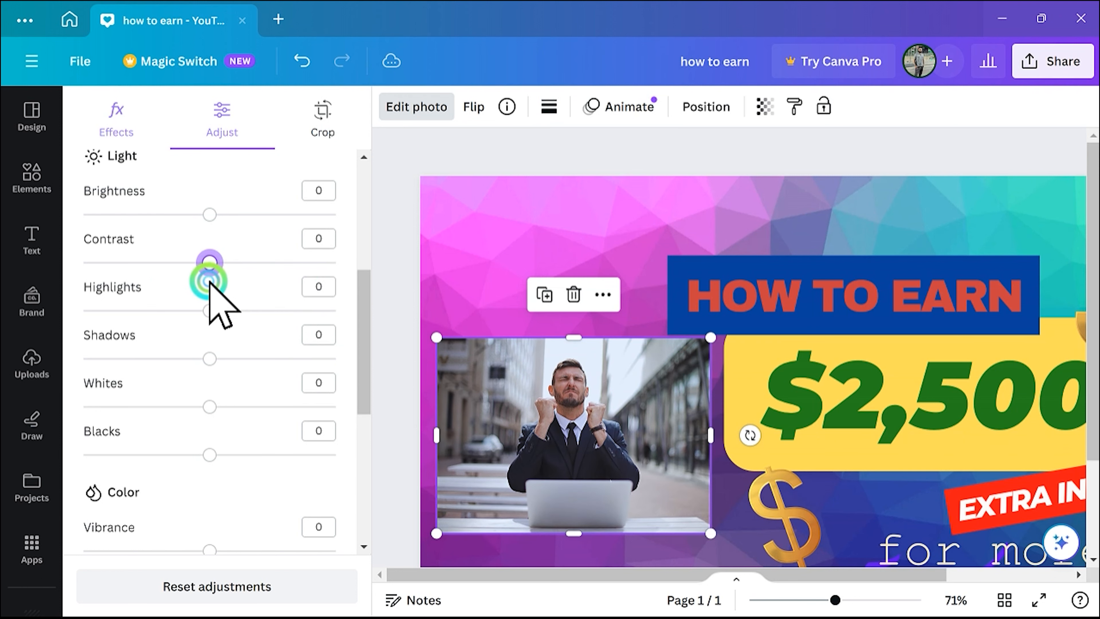
pyautogui.click(388, 178)
# Make the businessman photo slightly transparent.
pyautogui.click(333, 263)
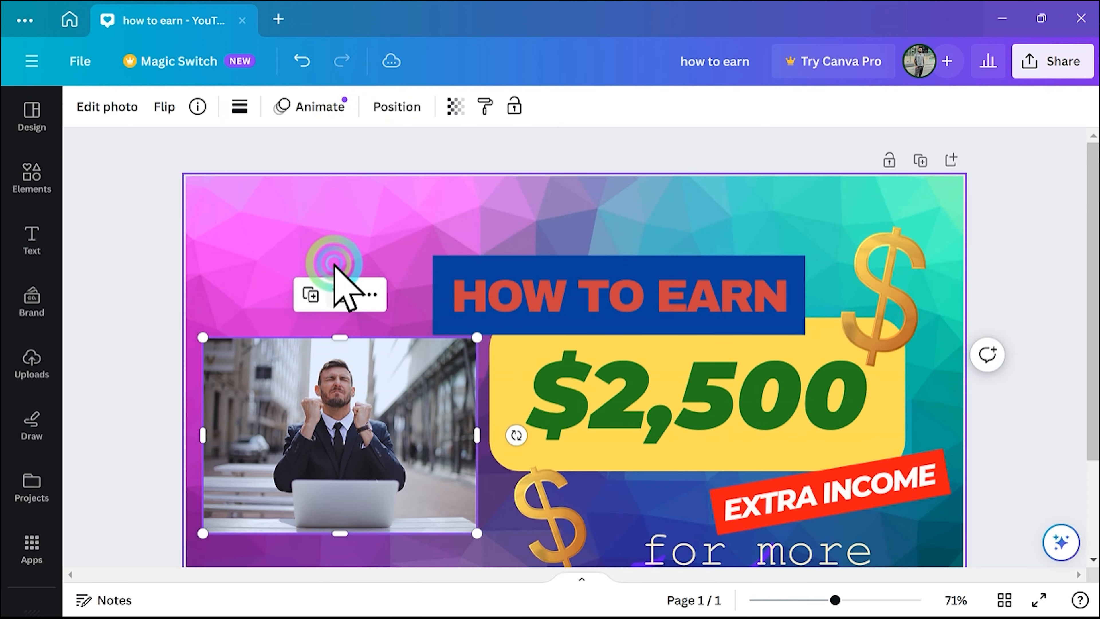
pyautogui.click(279, 402)
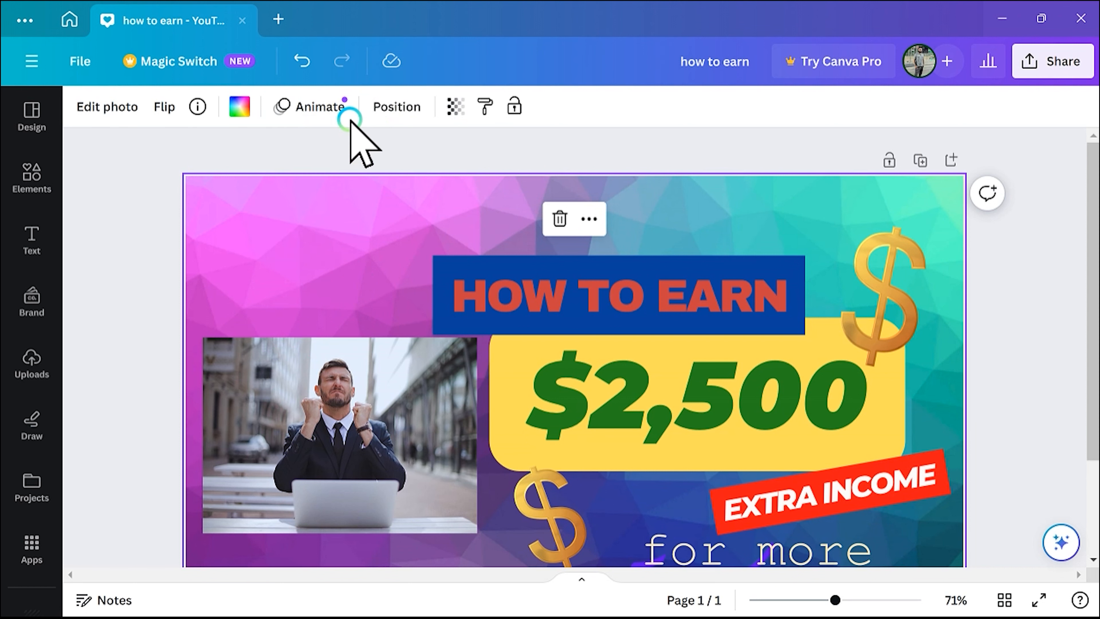
pyautogui.click(314, 418)
pyautogui.click(454, 107)
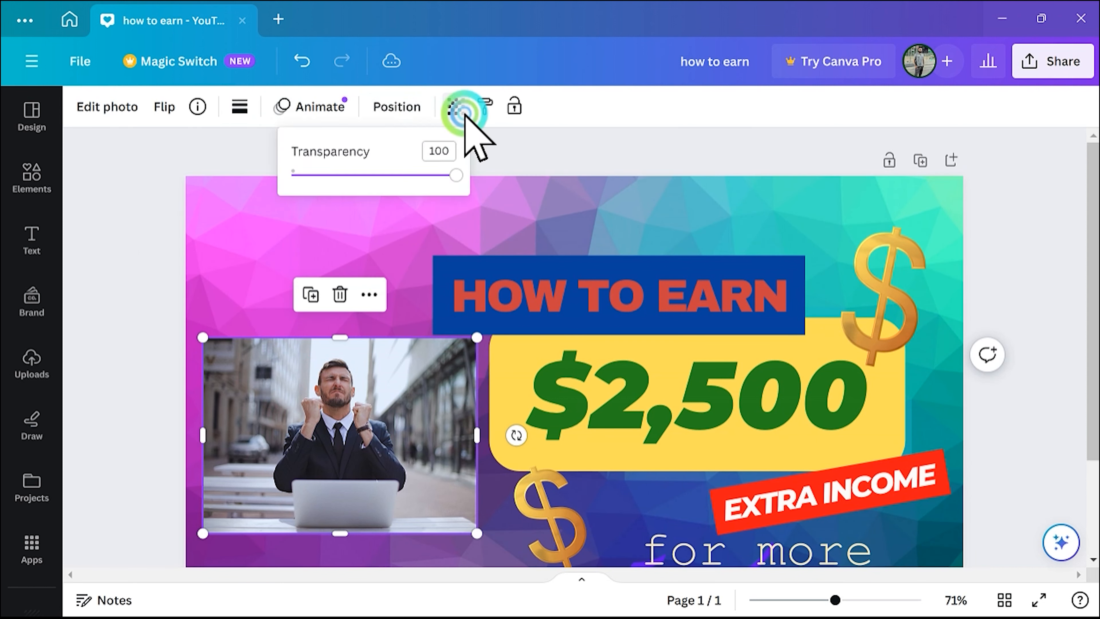
pyautogui.moveTo(435, 175)
pyautogui.mouseDown()
pyautogui.moveTo(407, 178)
pyautogui.moveTo(442, 191)
pyautogui.mouseUp()
pyautogui.click(366, 232)
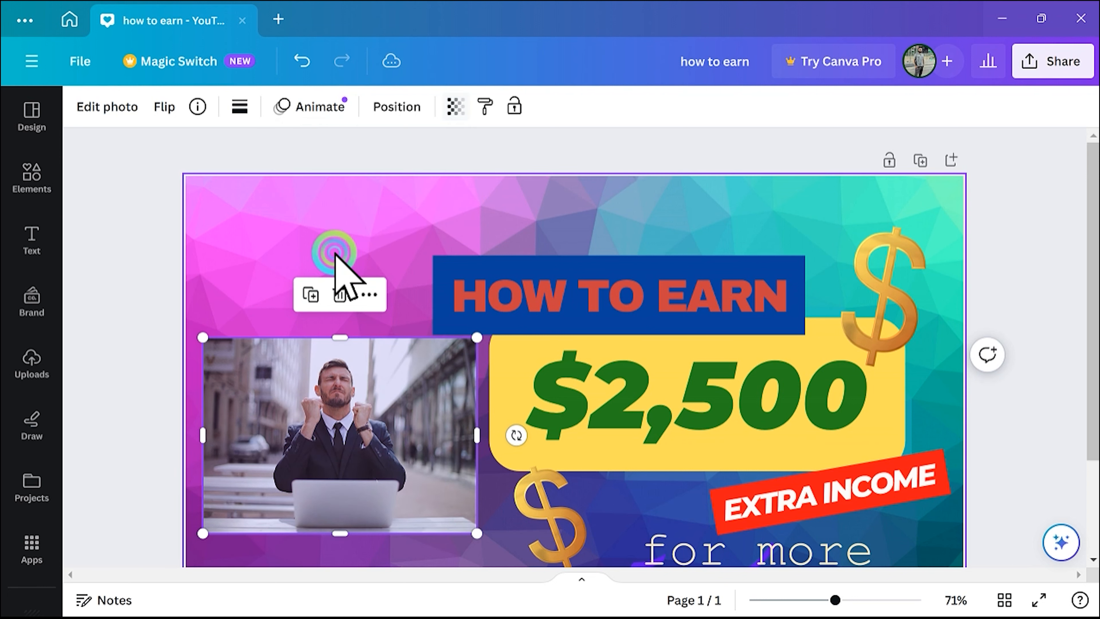
# Copy the background image's style onto the businessman photo.
pyautogui.click(343, 264)
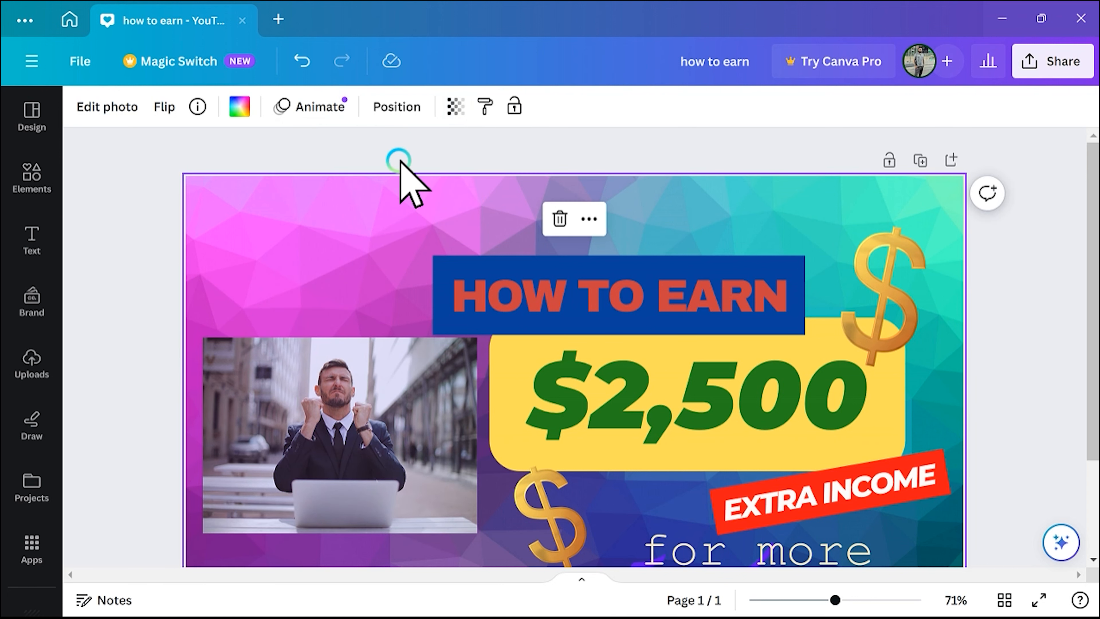
pyautogui.click(315, 406)
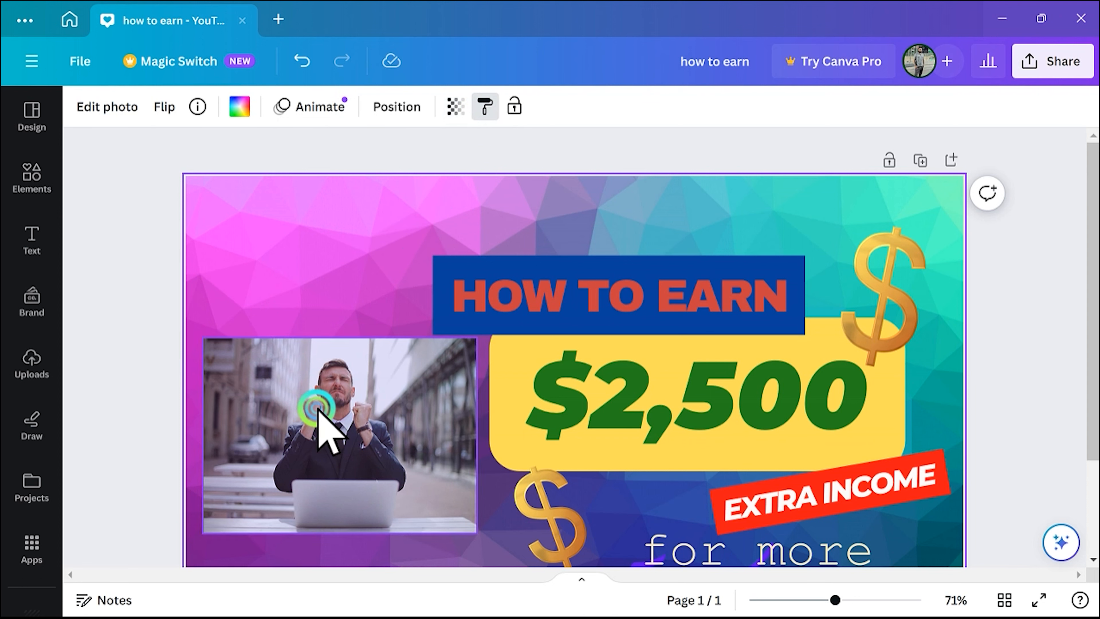
pyautogui.rightClick(322, 411)
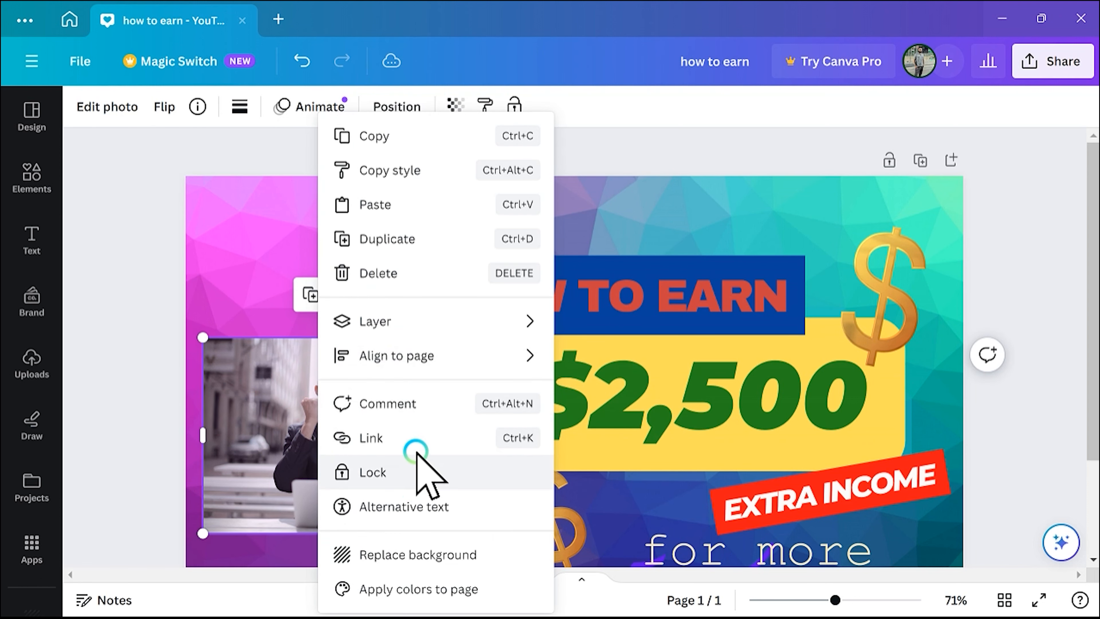
pyautogui.click(399, 437)
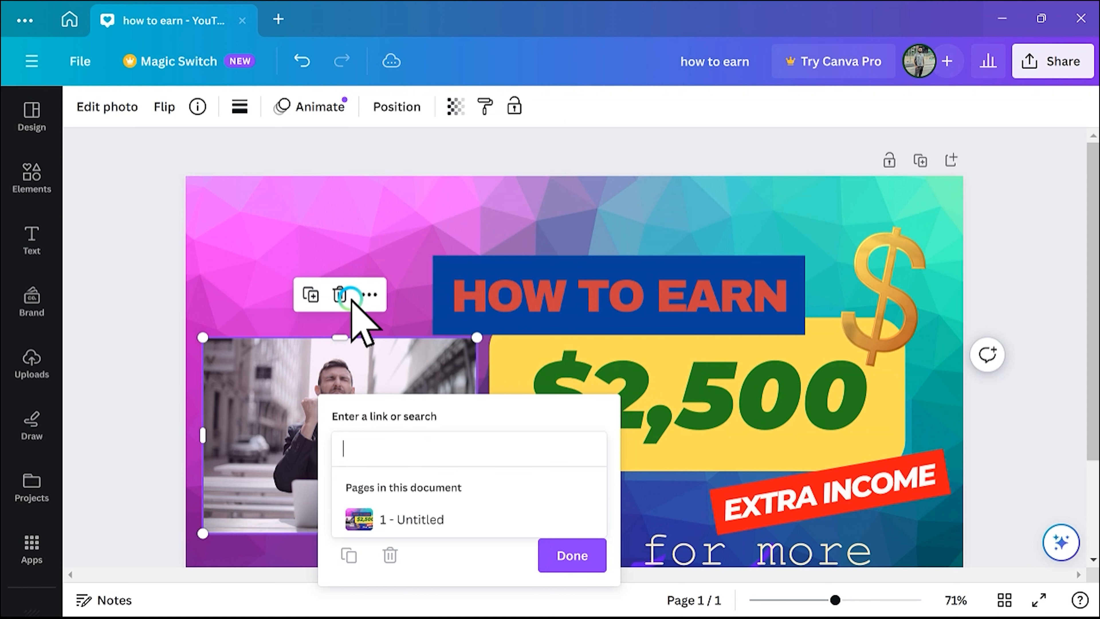
pyautogui.click(294, 366)
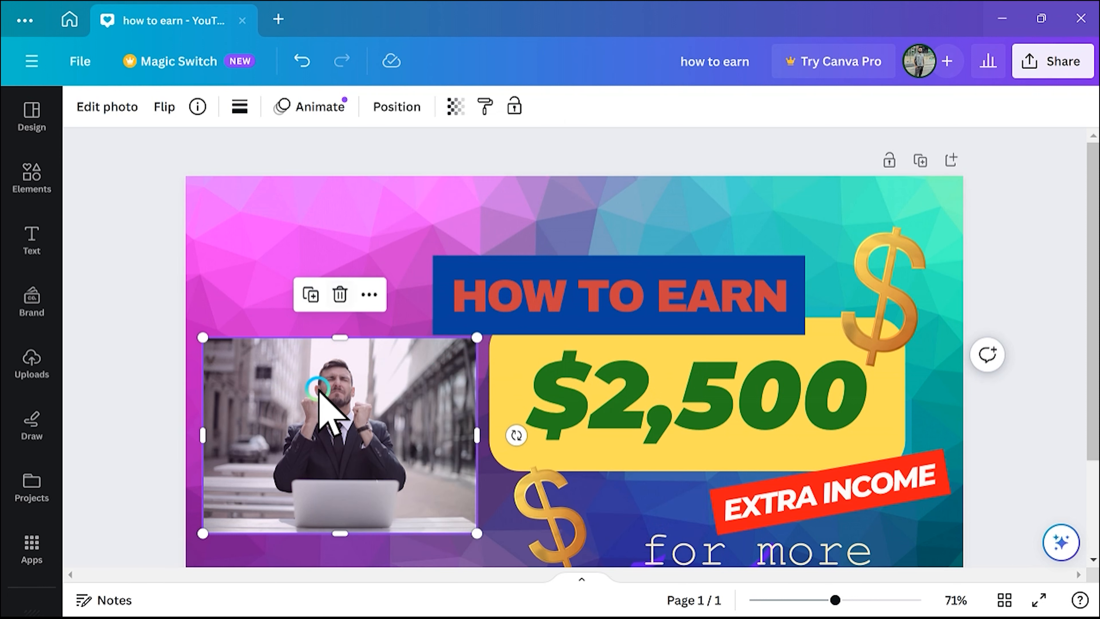
# Replace the polygonal page background with the businessman photo.
pyautogui.rightClick(319, 390)
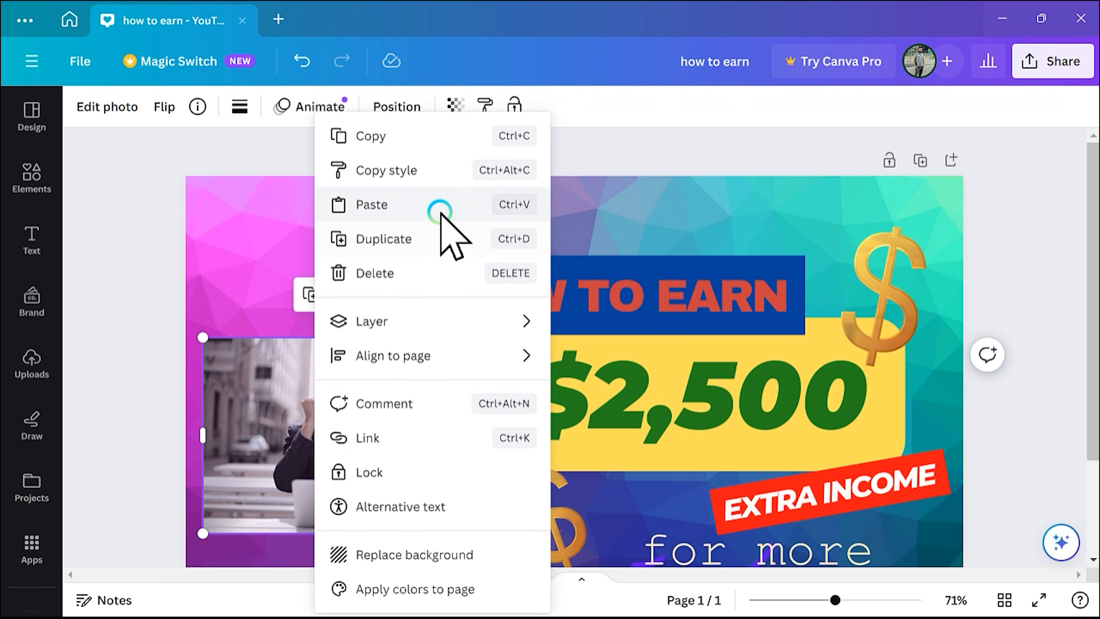
pyautogui.click(450, 181)
pyautogui.click(415, 255)
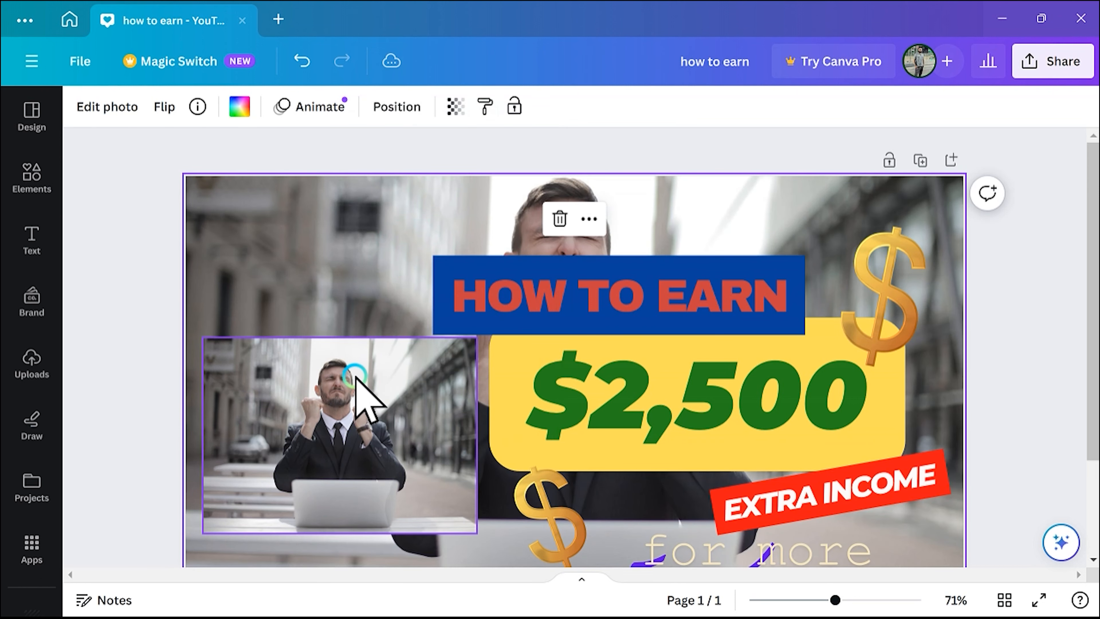
# Delete the small businessman photo while keeping the full-page background version.
pyautogui.press('Delete')
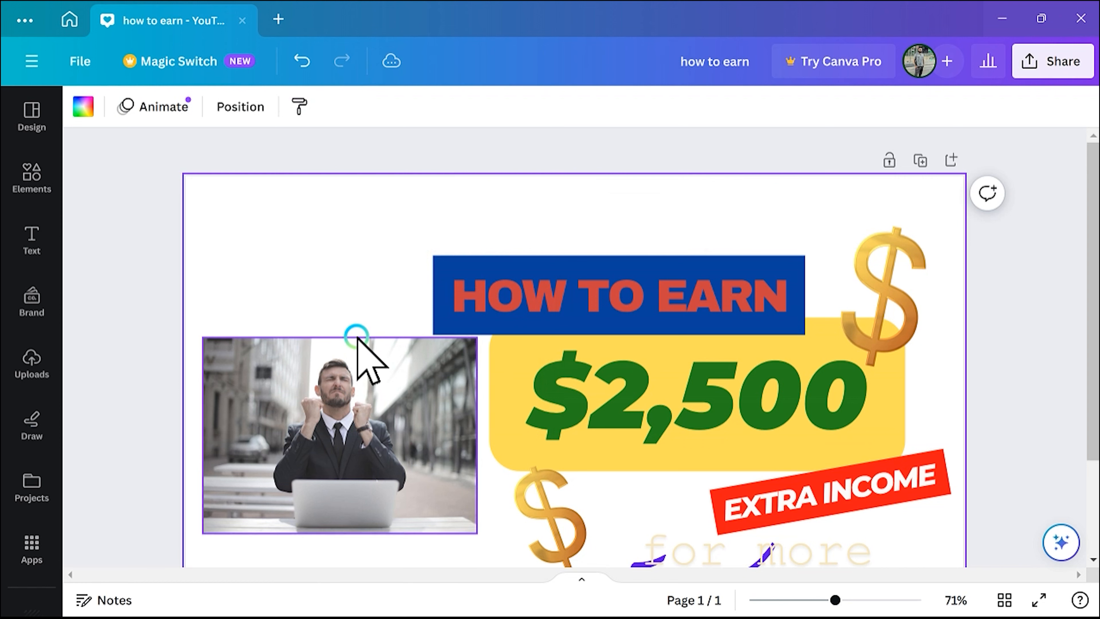
pyautogui.hotkey('ctrl', 'z')
pyautogui.click(366, 368)
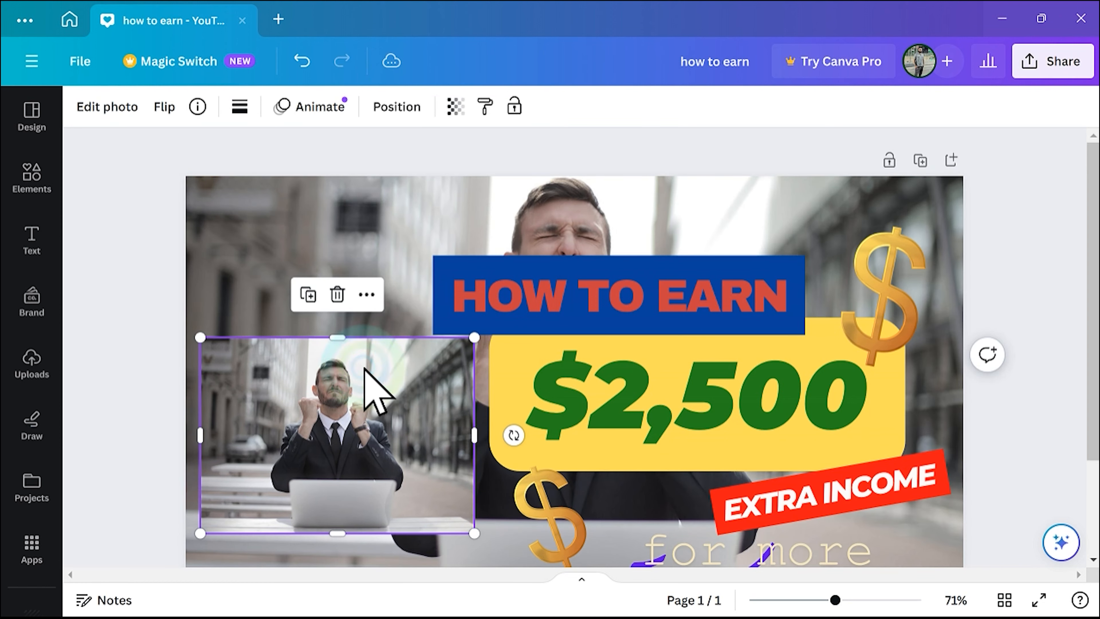
pyautogui.press('Delete')
pyautogui.click(484, 288)
pyautogui.click(363, 339)
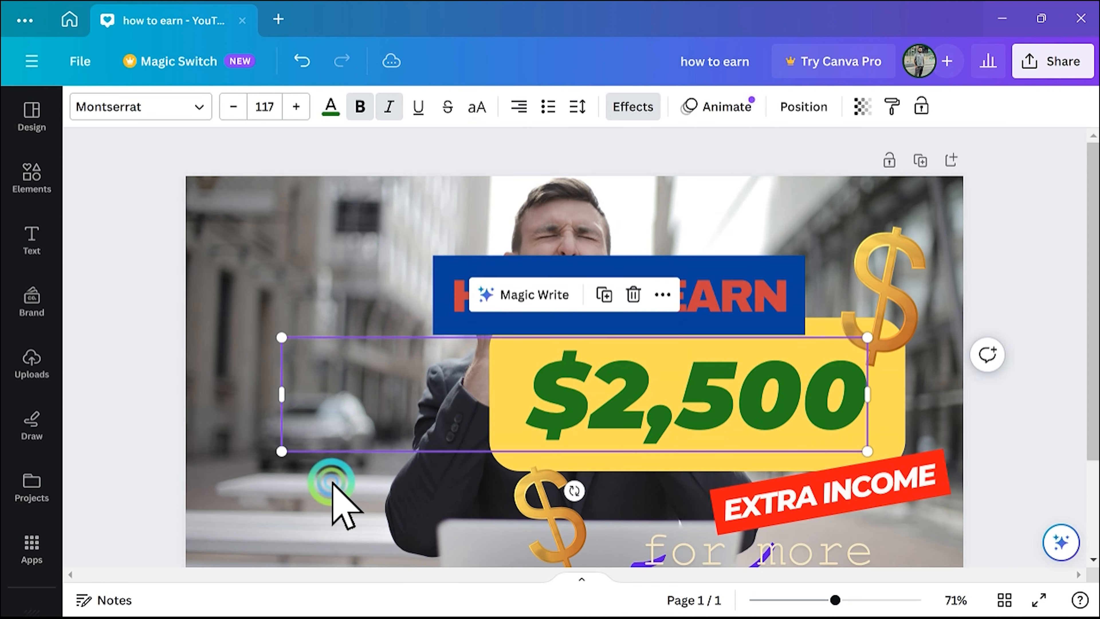
pyautogui.click(355, 527)
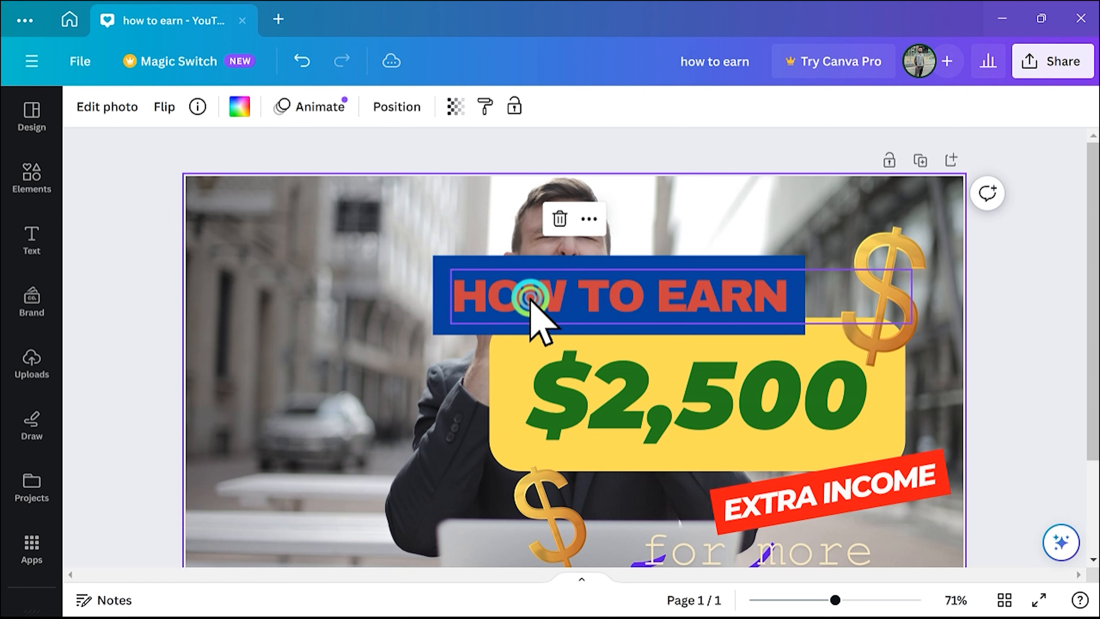
# Try moving the HOW TO EARN heading to the left edge of the page, and undo the moves.
pyautogui.moveTo(528, 299); pyautogui.dragTo(215, 381)
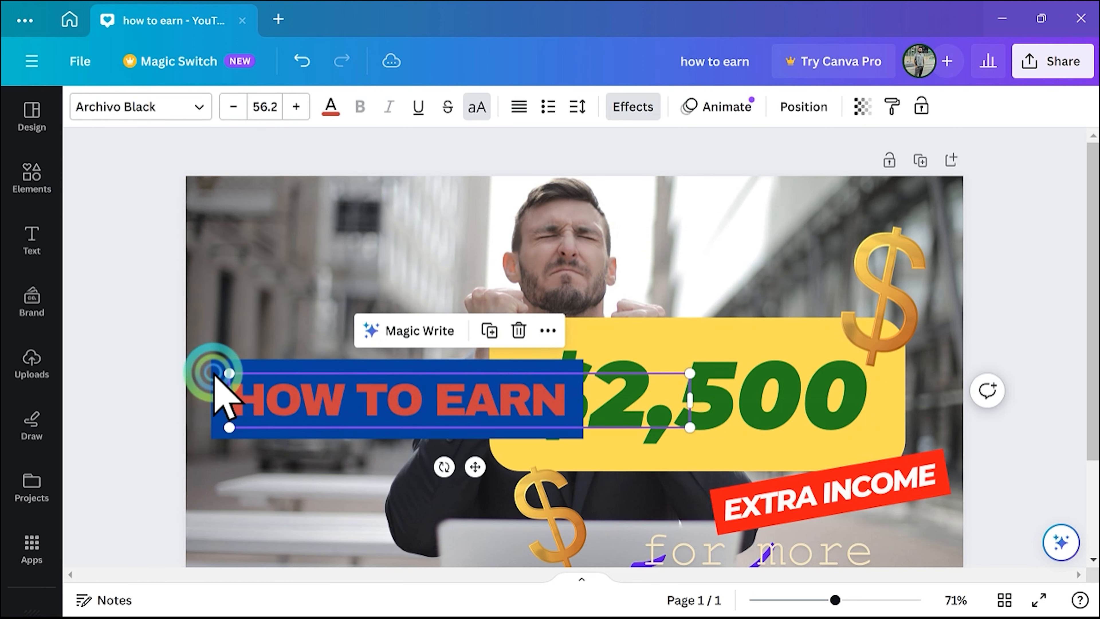
pyautogui.click(233, 376)
pyautogui.click(475, 467)
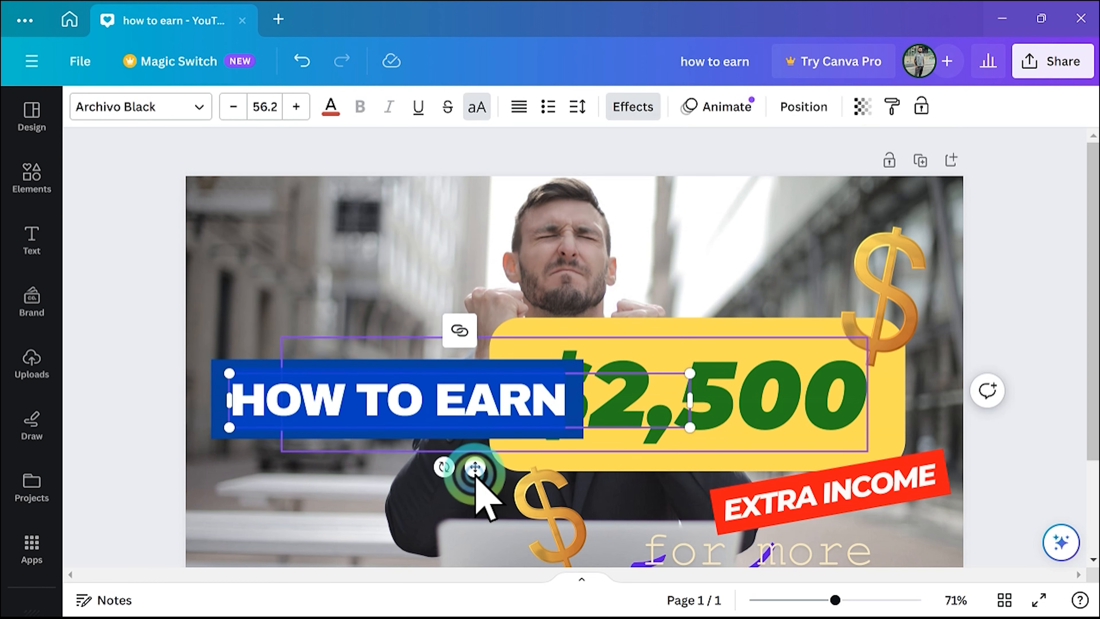
pyautogui.click(509, 445)
pyautogui.click(554, 416)
pyautogui.click(705, 417)
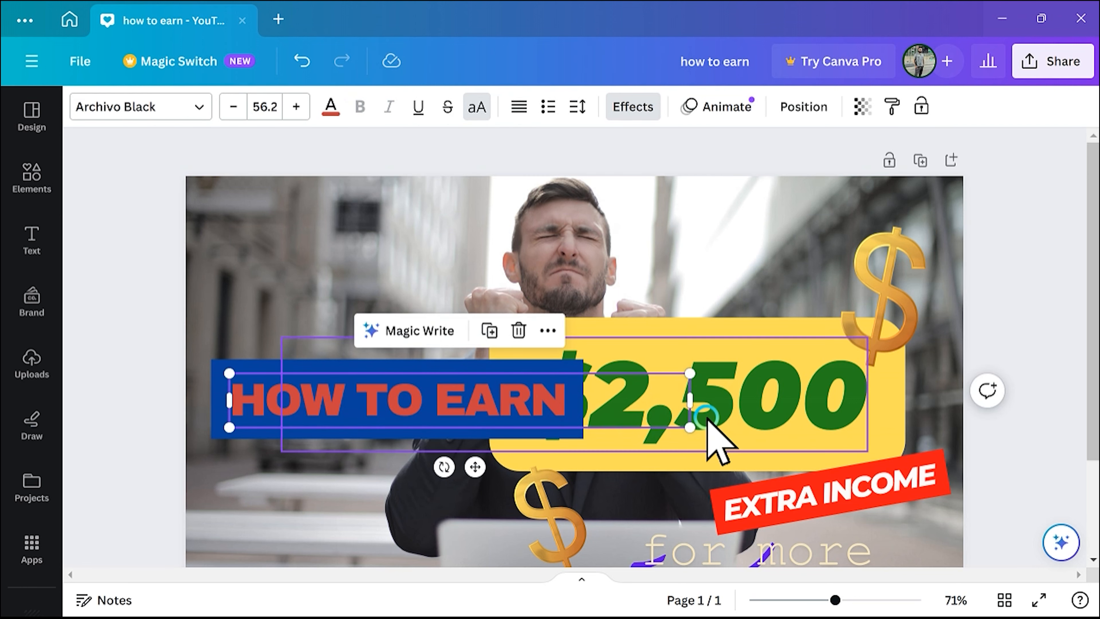
pyautogui.moveTo(691, 400); pyautogui.dragTo(650, 419)
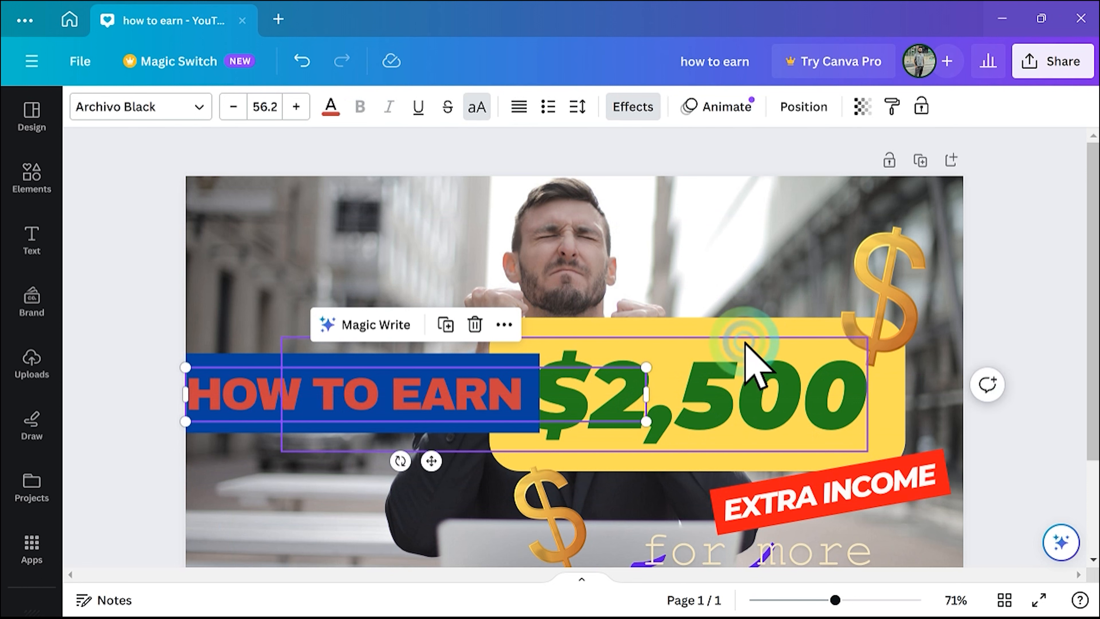
pyautogui.click(657, 247)
pyautogui.hotkey('ctrl', 'z')
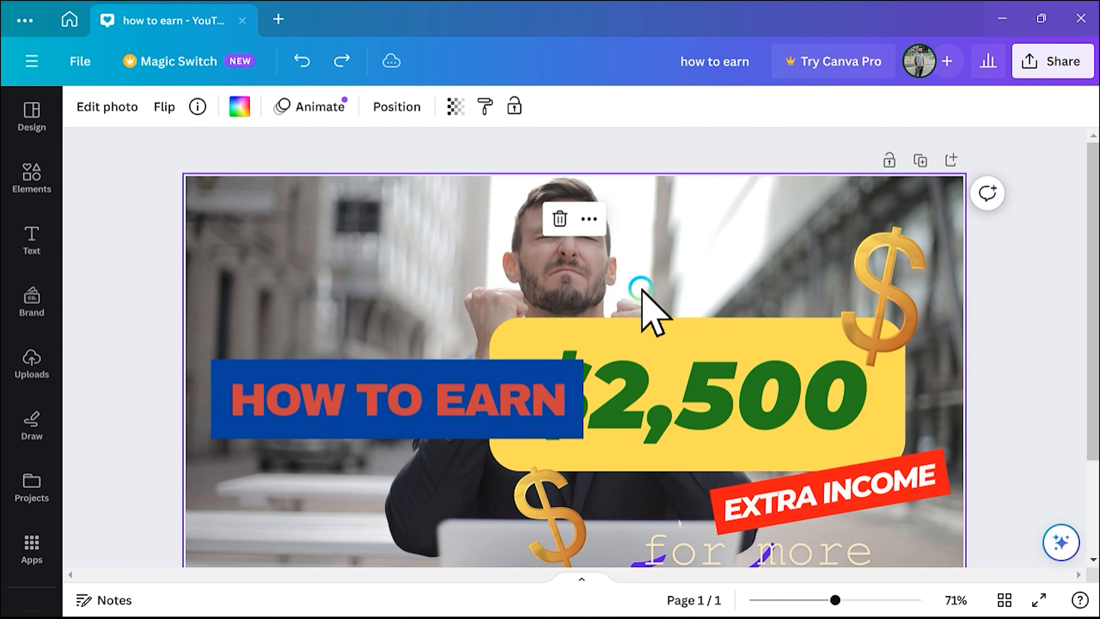
pyautogui.hotkey('ctrl', 'z')
# Pull the gold dollar signs to the page's left edge, move HOW TO EARN and $2,500 together to the lower left, and shrink both texts slightly.
pyautogui.click(568, 515)
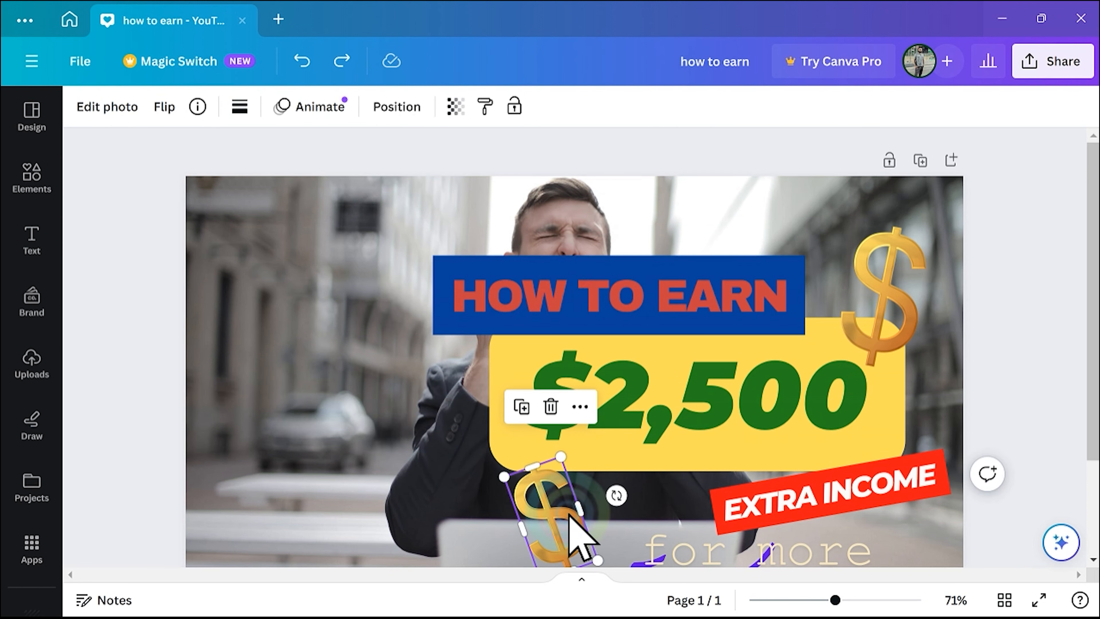
pyautogui.moveTo(570, 516); pyautogui.dragTo(216, 388)
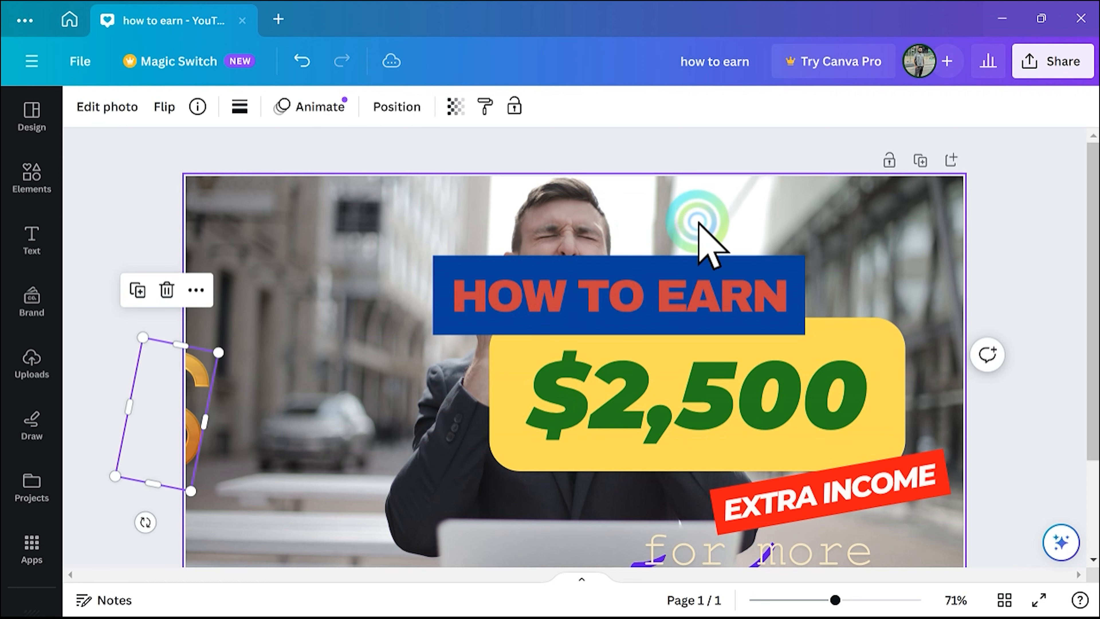
pyautogui.moveTo(698, 221); pyautogui.dragTo(359, 498)
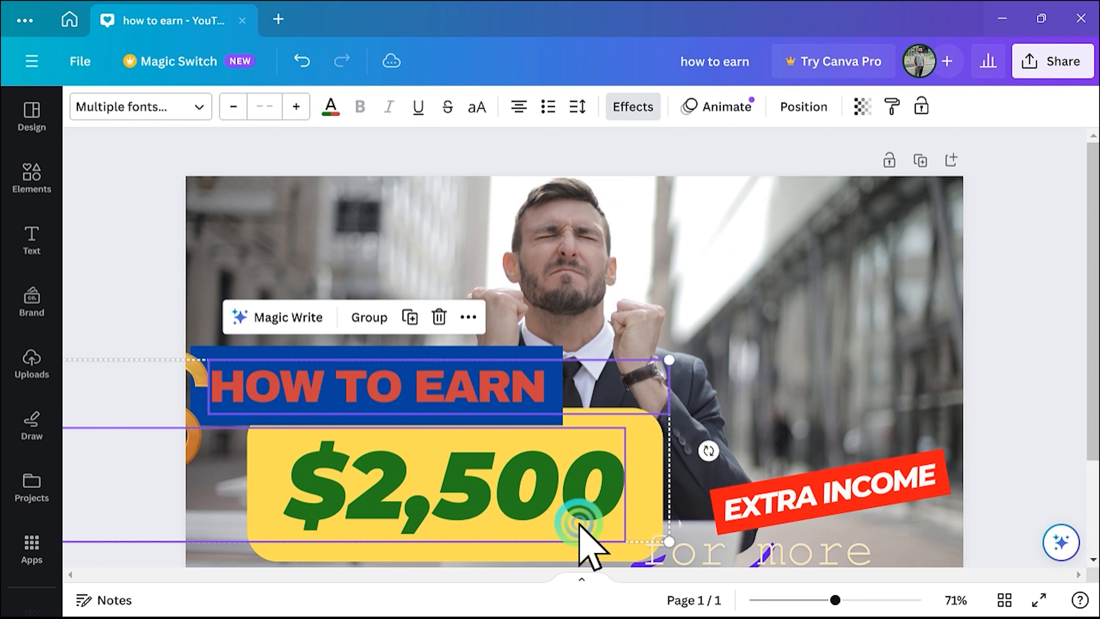
pyautogui.moveTo(669, 538); pyautogui.dragTo(636, 531)
# Delete the gold dollar signs behind the HOW TO EARN heading at the page's left edge.
pyautogui.click(313, 260)
pyautogui.click(322, 400)
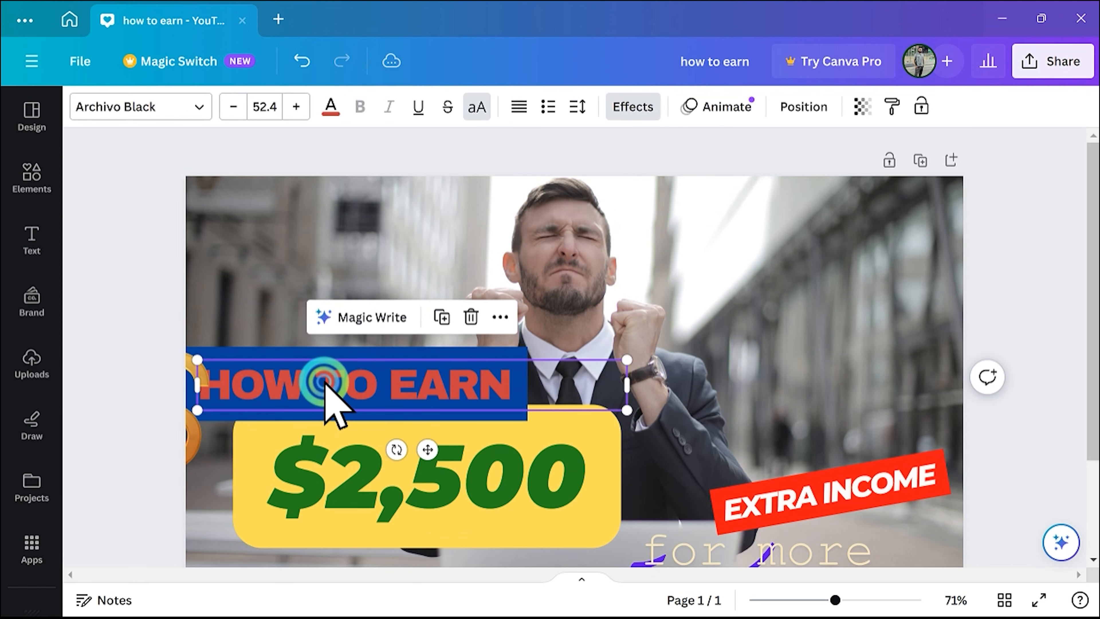
pyautogui.click(194, 460)
pyautogui.press('Delete')
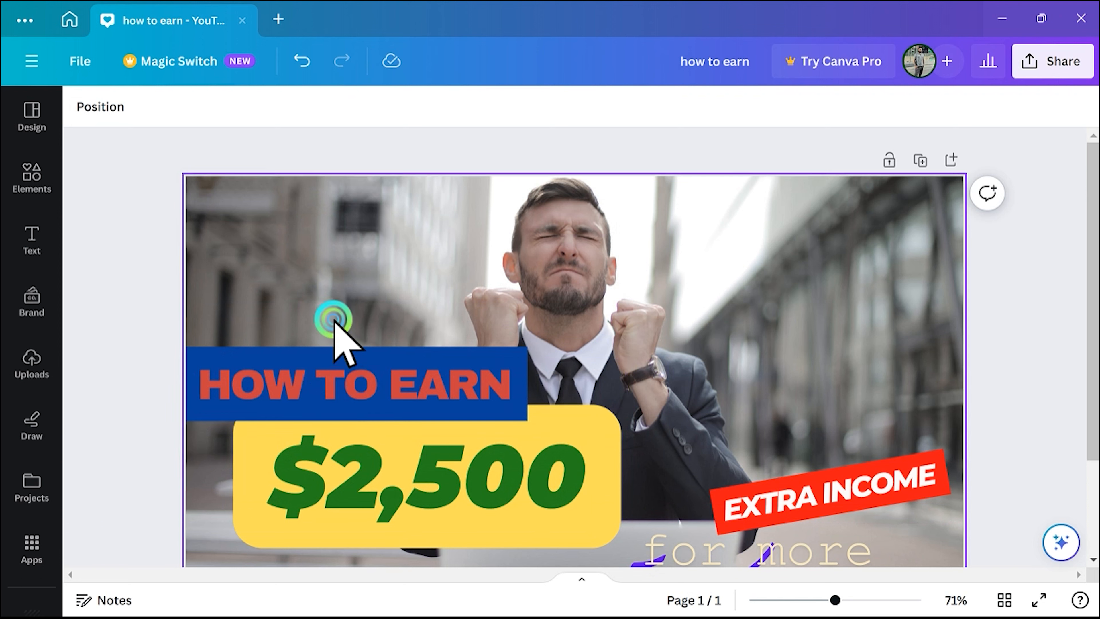
# Shrink the HOW TO EARN heading and place it in the page's upper-left area, clear of the man's face.
pyautogui.click(326, 381)
pyautogui.moveTo(325, 378); pyautogui.dragTo(314, 264)
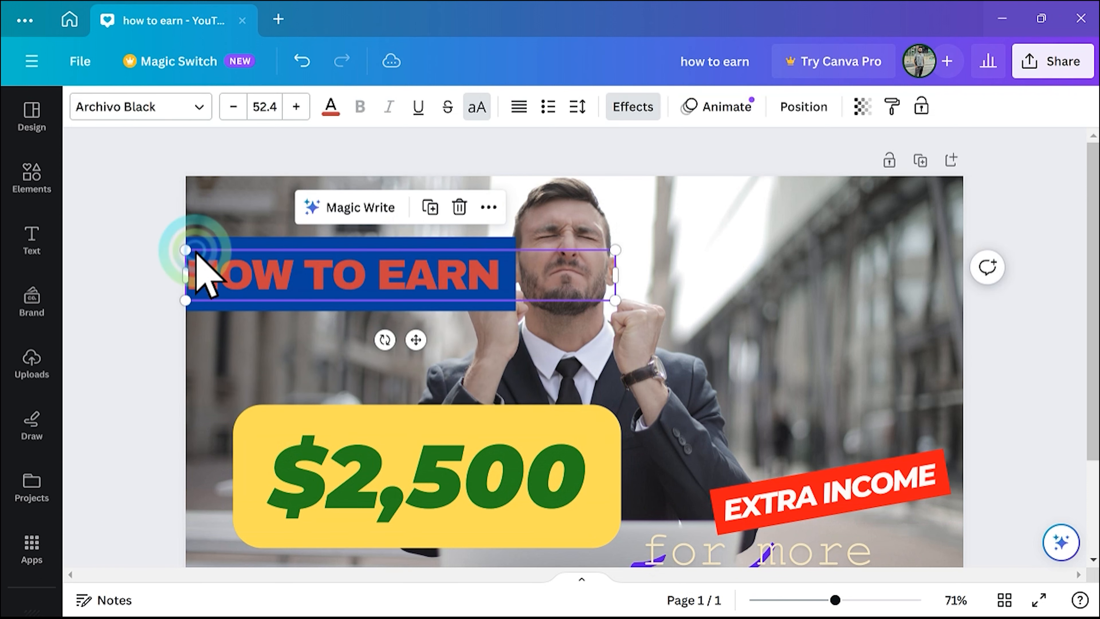
pyautogui.moveTo(185, 252); pyautogui.dragTo(326, 261)
# Shrink the $2,500 text to font size about 71.3 and place it directly beneath the HOW TO EARN heading.
pyautogui.moveTo(398, 435); pyautogui.dragTo(388, 464)
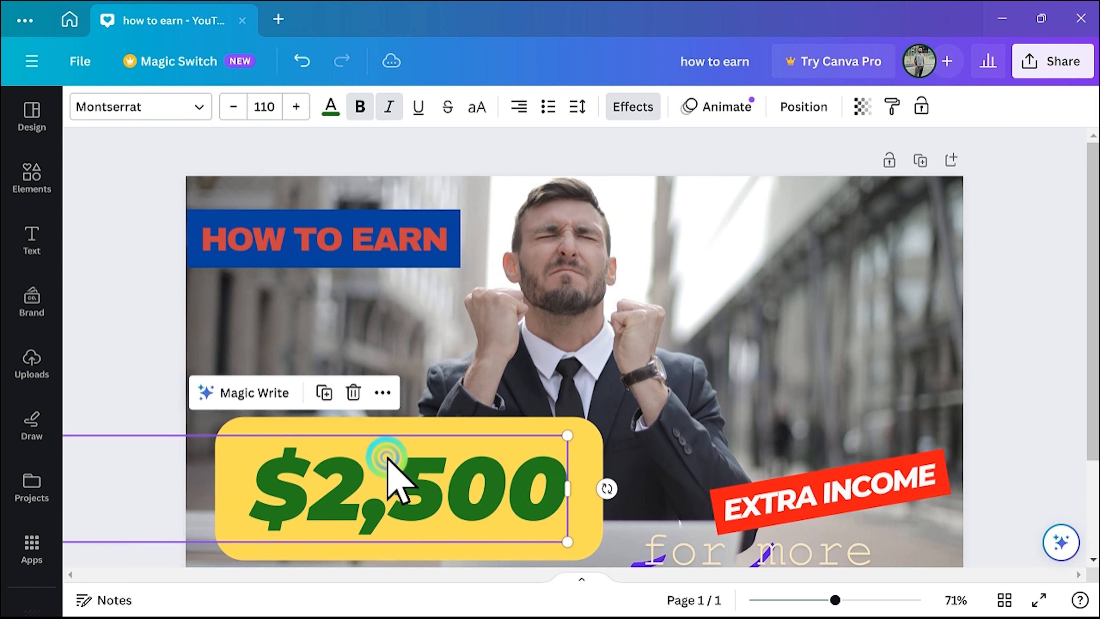
pyautogui.moveTo(567, 541); pyautogui.dragTo(442, 479)
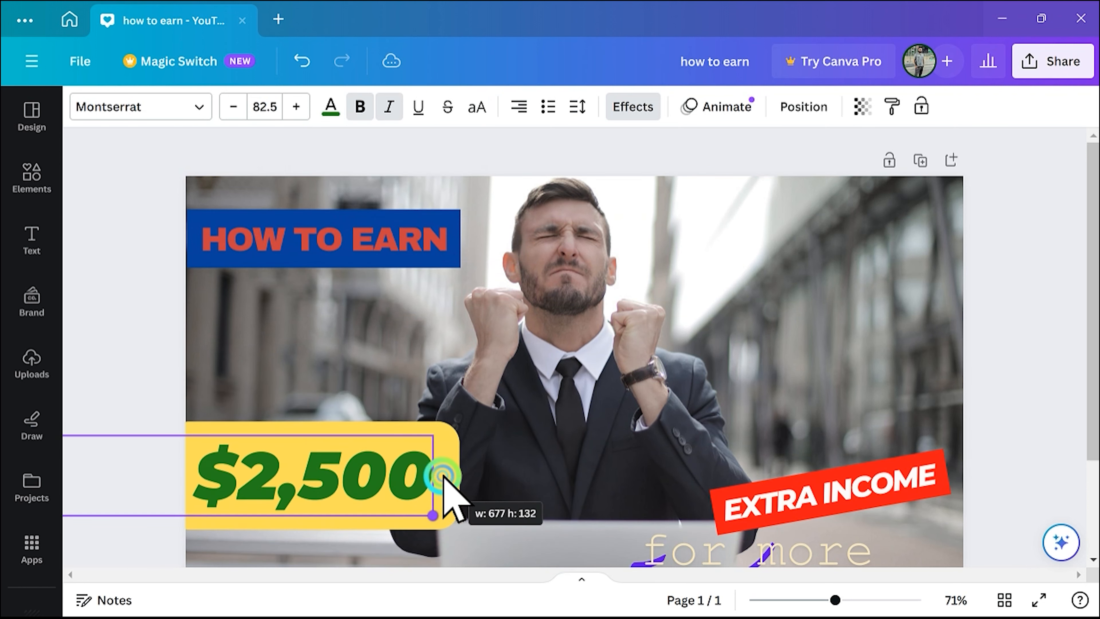
pyautogui.click(387, 415)
pyautogui.moveTo(361, 470); pyautogui.dragTo(437, 491)
pyautogui.moveTo(503, 481); pyautogui.dragTo(859, 246)
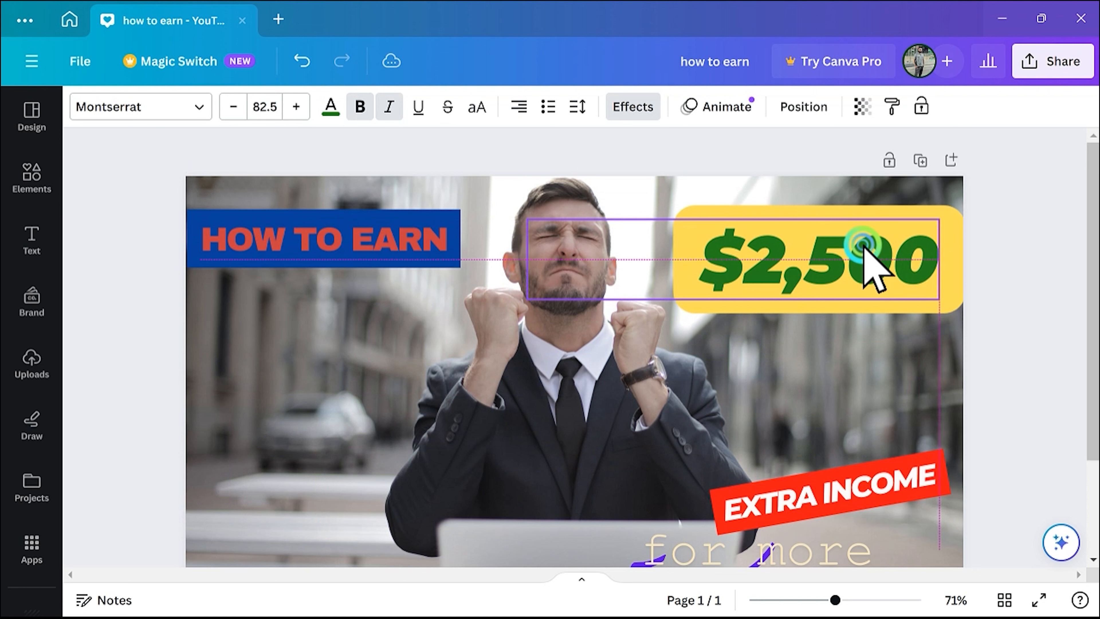
pyautogui.doubleClick(949, 299)
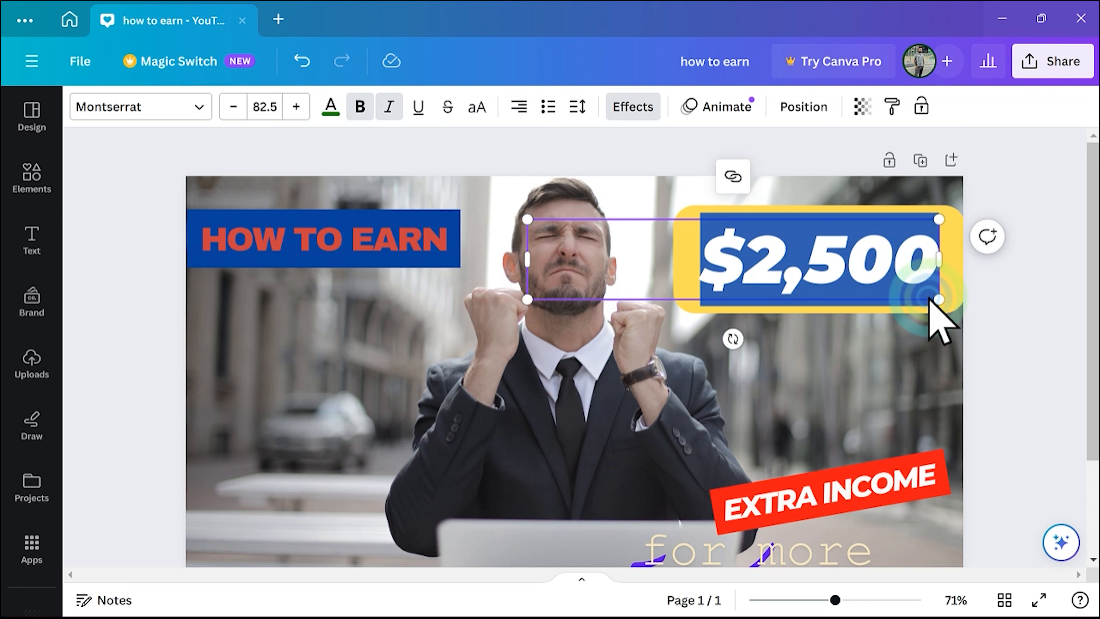
pyautogui.moveTo(940, 299); pyautogui.dragTo(882, 266)
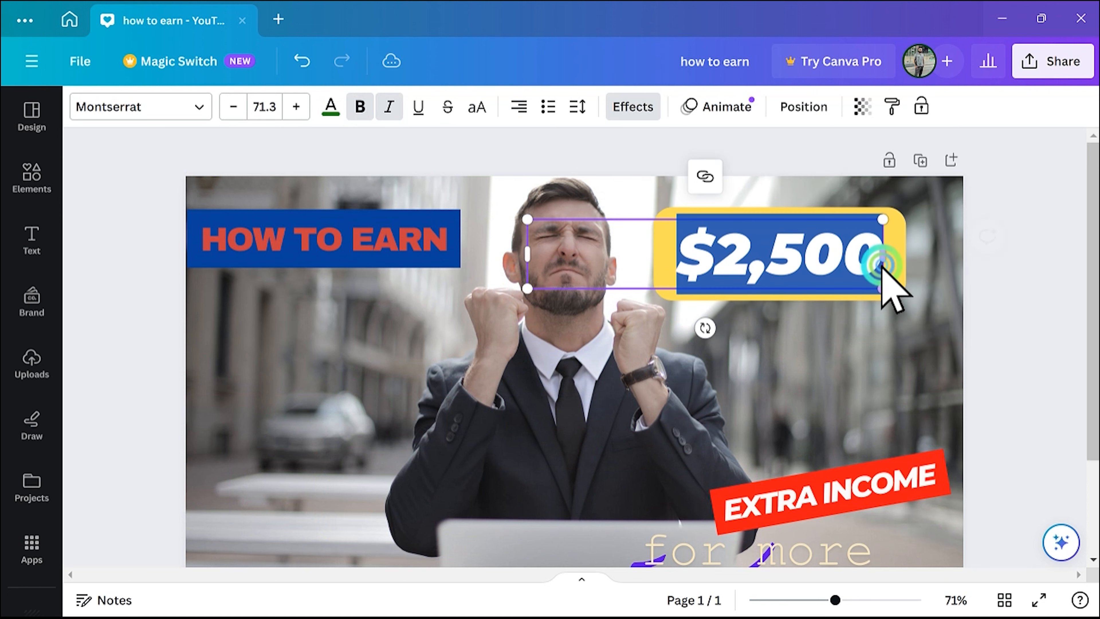
pyautogui.click(850, 211)
pyautogui.moveTo(851, 192); pyautogui.dragTo(805, 288)
pyautogui.moveTo(811, 273); pyautogui.dragTo(364, 337)
# Move the EXTRA INCOME label beneath the $2,500 text and delete the "for more" text.
pyautogui.moveTo(781, 511); pyautogui.dragTo(306, 425)
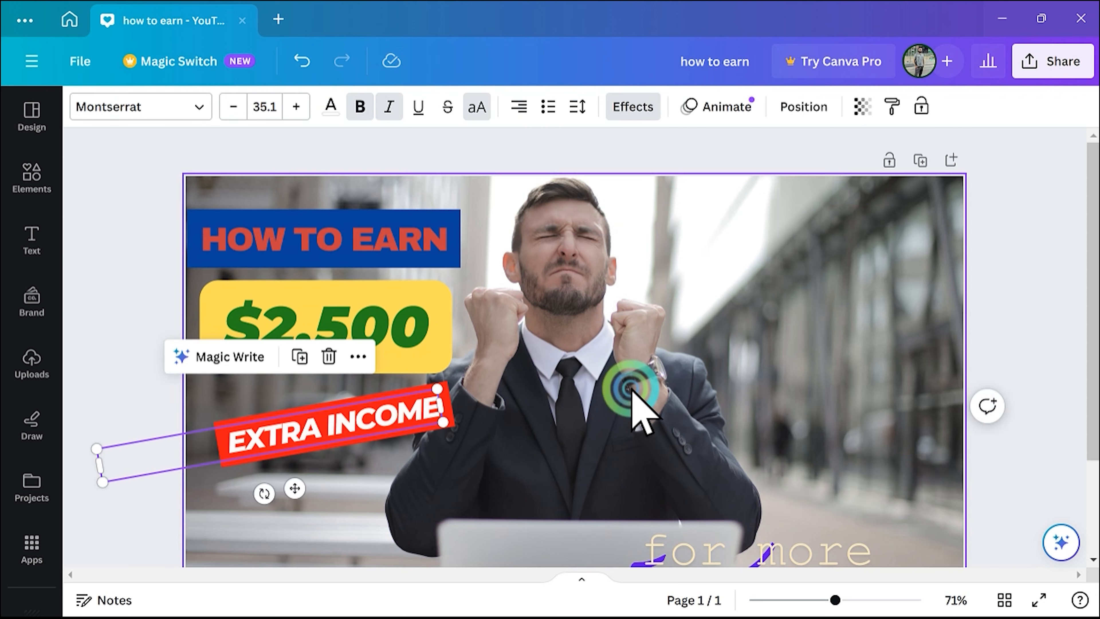
pyautogui.moveTo(732, 544); pyautogui.dragTo(798, 389)
pyautogui.press('Delete')
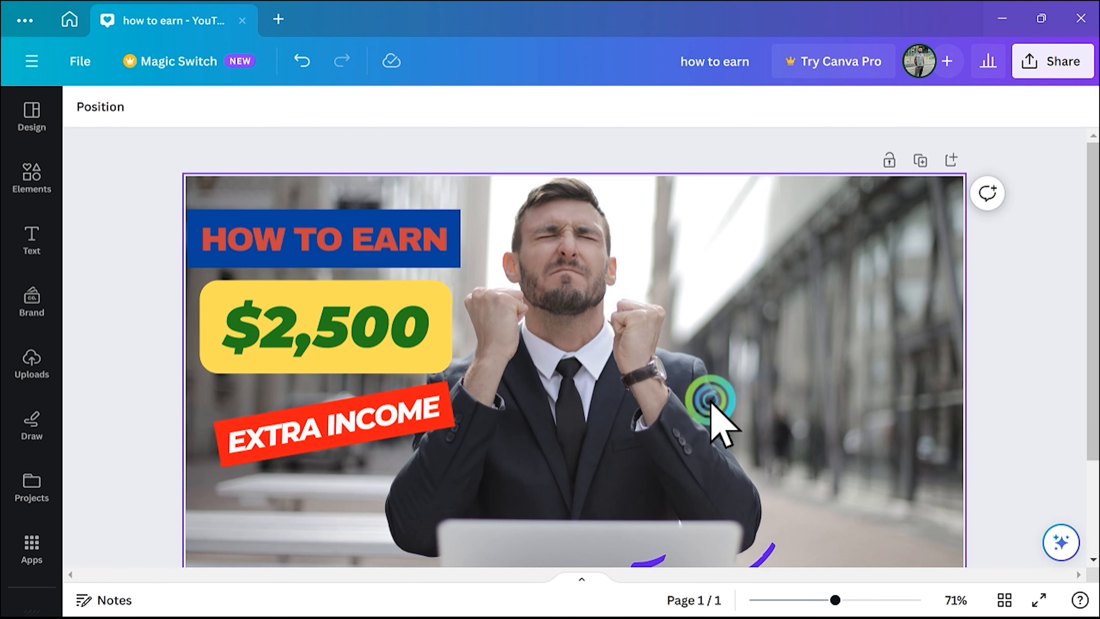
# Add the graphic of a rising row of gold dollar signs from the elements library to the page.
pyautogui.click(32, 177)
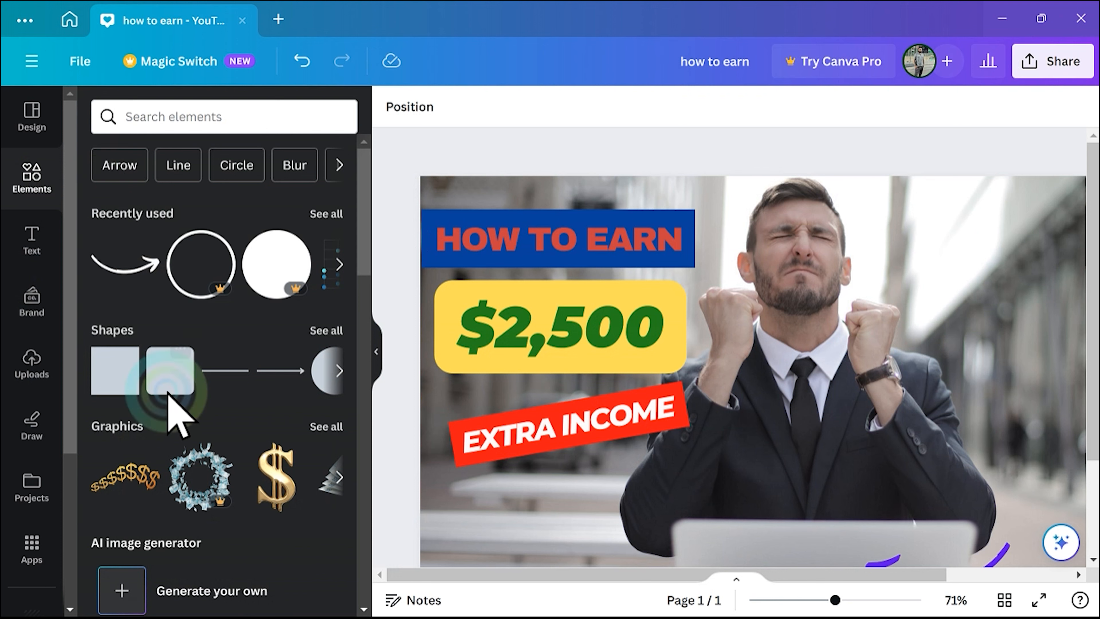
pyautogui.scroll(-5, 176, 403)
pyautogui.click(146, 229)
pyautogui.moveTo(891, 324); pyautogui.dragTo(813, 325)
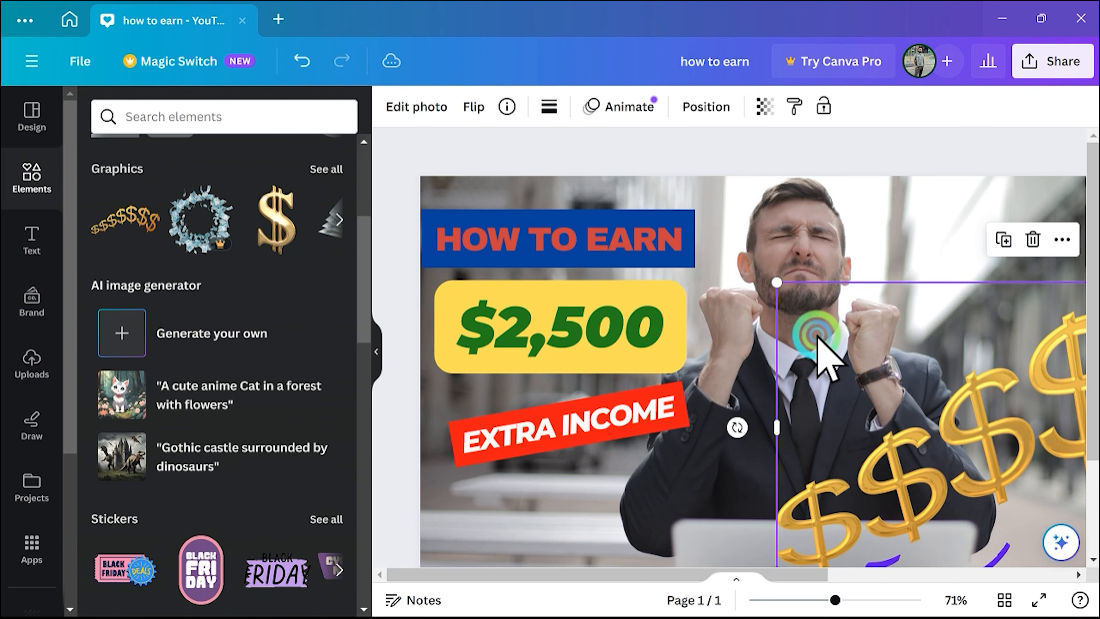
pyautogui.click(384, 356)
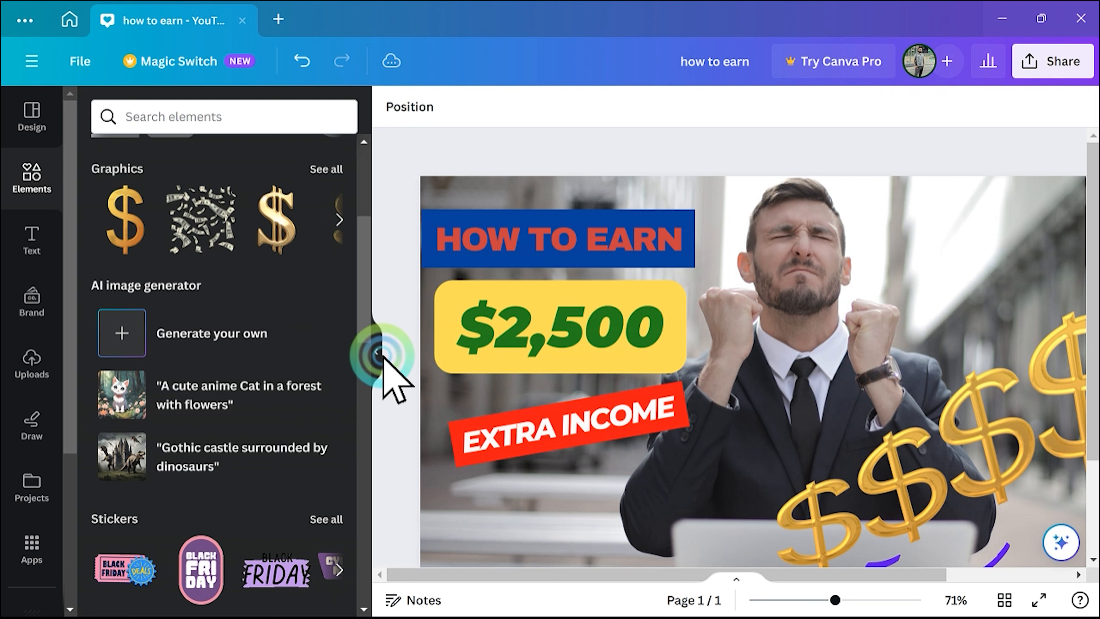
# Shrink the row of gold dollar signs and place it in the empty area to the right of the man's head.
pyautogui.moveTo(615, 539); pyautogui.dragTo(481, 449)
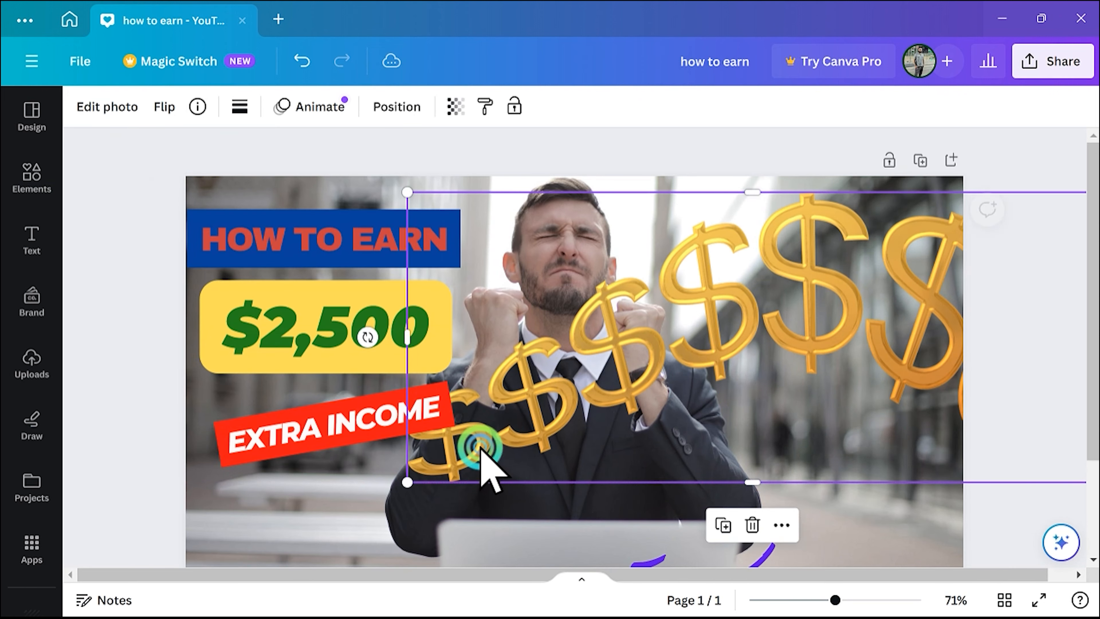
pyautogui.moveTo(402, 483); pyautogui.dragTo(745, 342)
pyautogui.moveTo(806, 308); pyautogui.dragTo(668, 360)
pyautogui.moveTo(609, 394); pyautogui.dragTo(779, 327)
pyautogui.moveTo(891, 311); pyautogui.dragTo(847, 307)
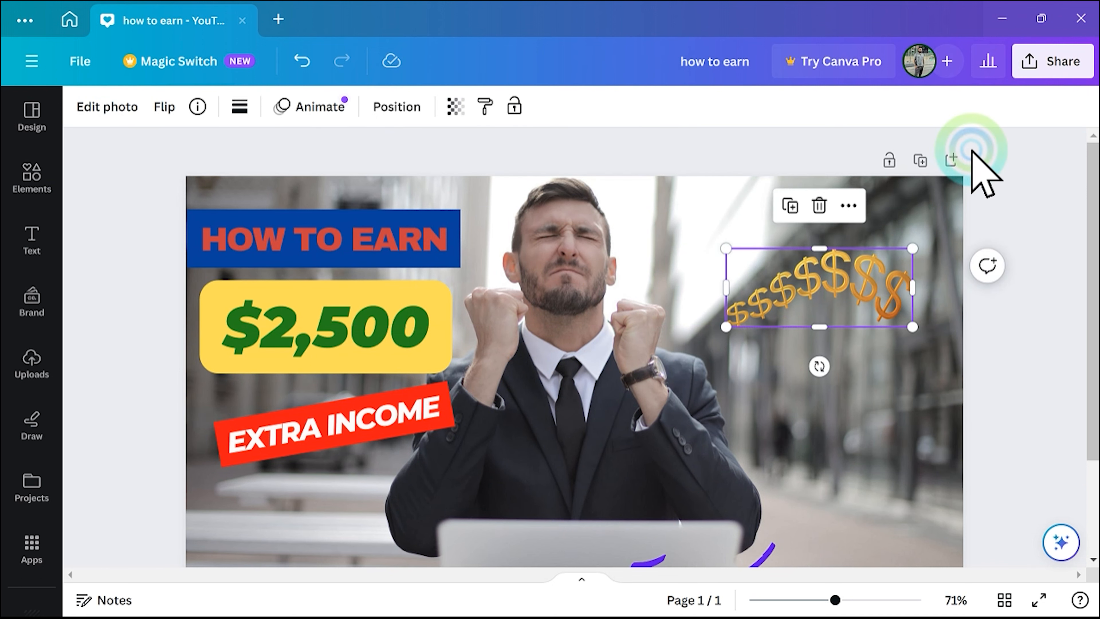
# Download the design as a PNG at 1,280 × 720 px and save it as "how to earn" in the Downloads folder.
pyautogui.click(1052, 72)
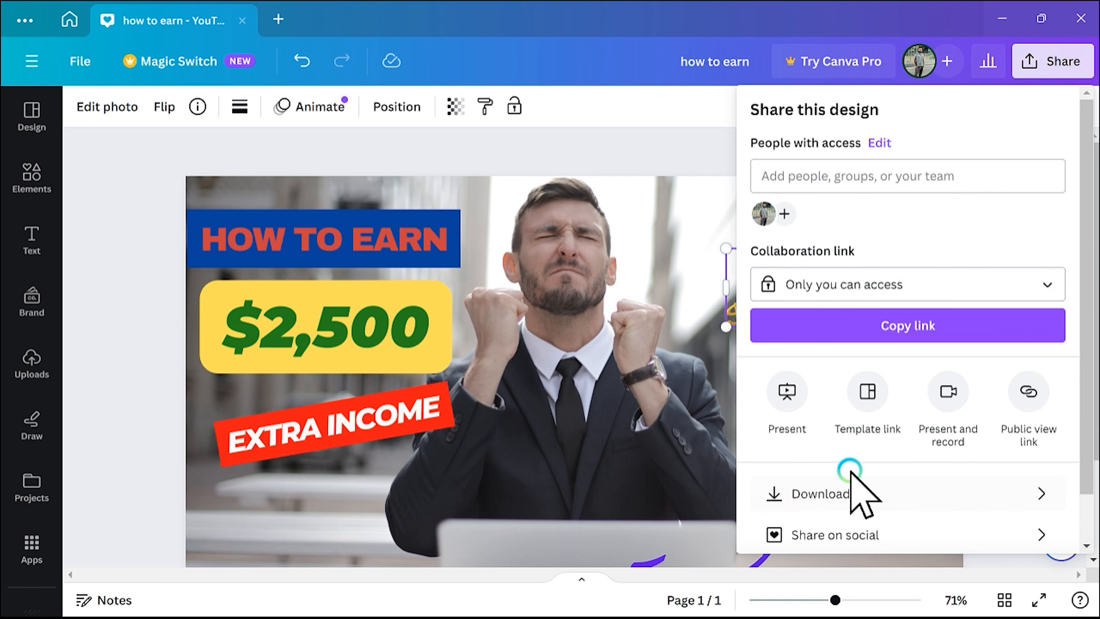
pyautogui.click(848, 491)
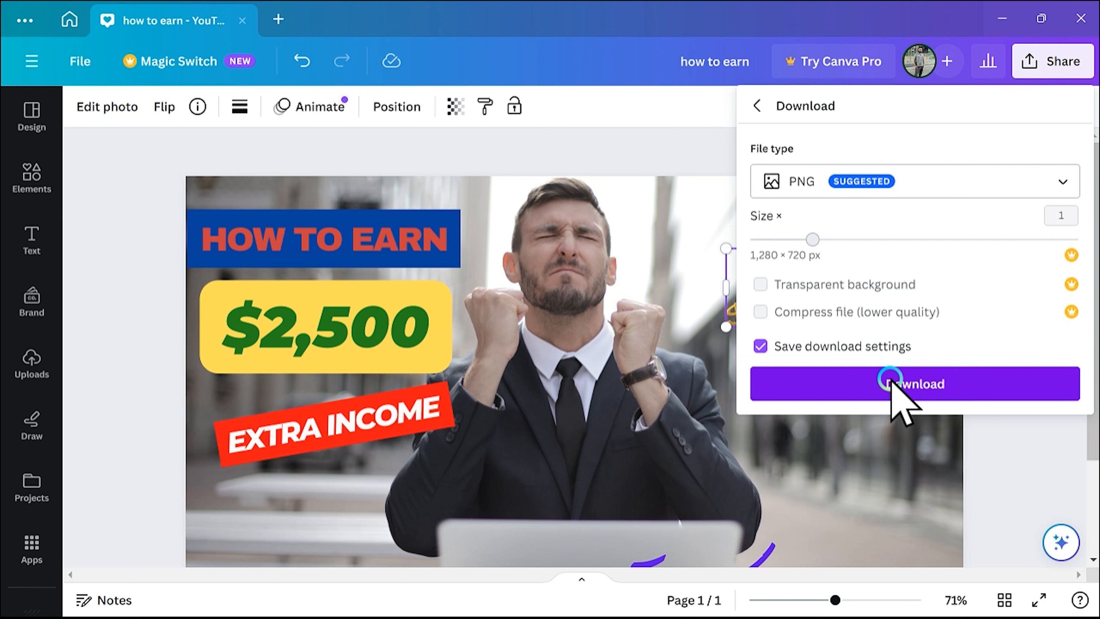
pyautogui.click(893, 383)
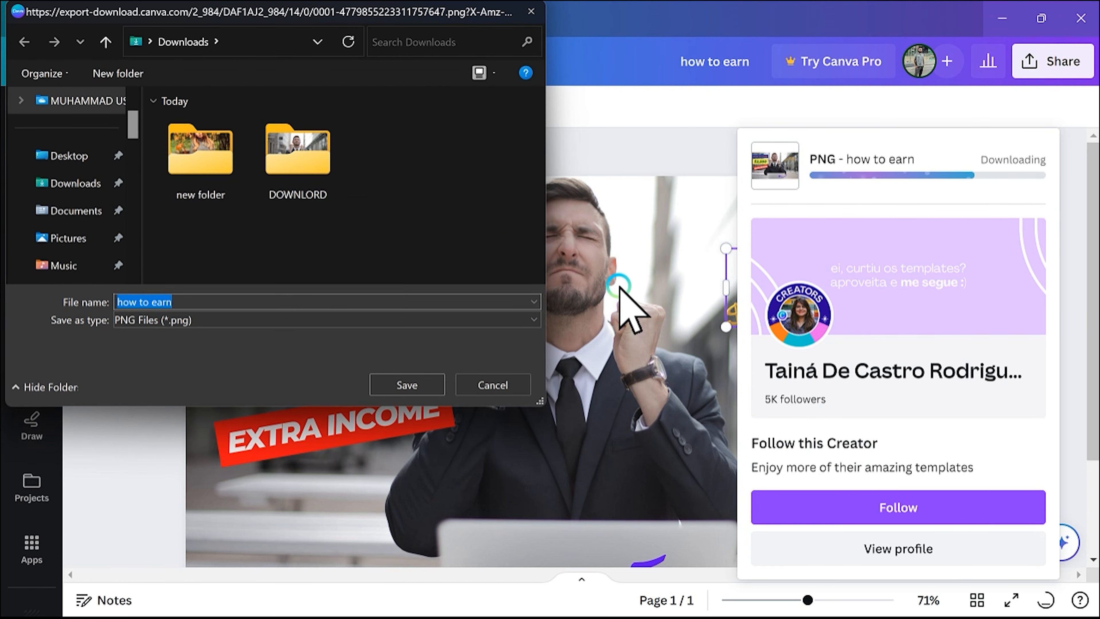
pyautogui.press('Return')
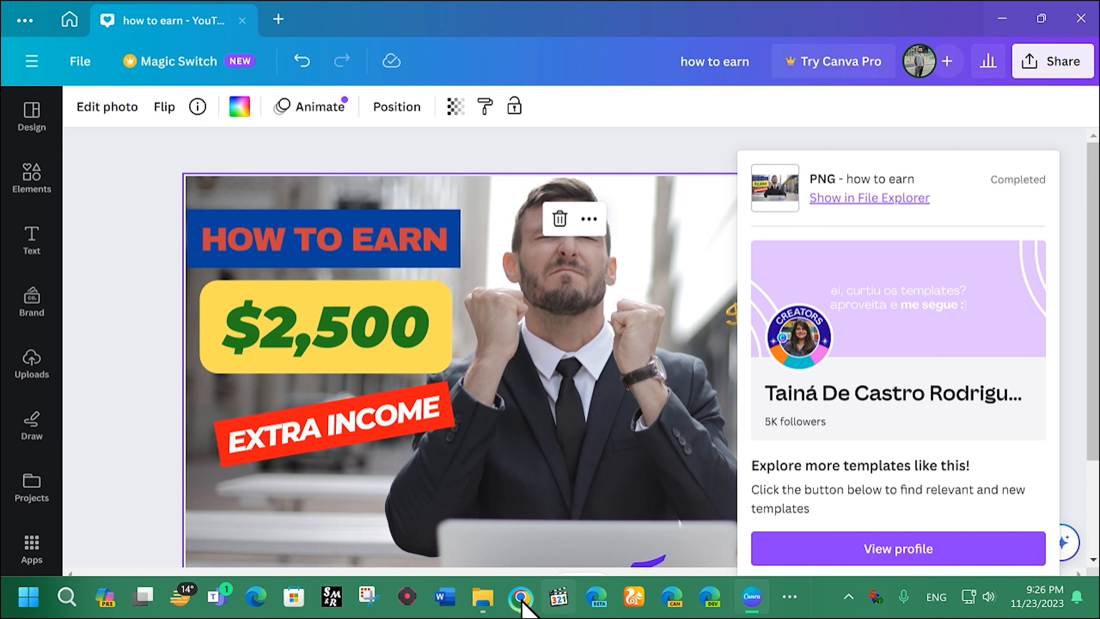
# Switch to File Explorer and open the exported "how to earn" image from the Downloads folder to check it.
pyautogui.click(489, 597)
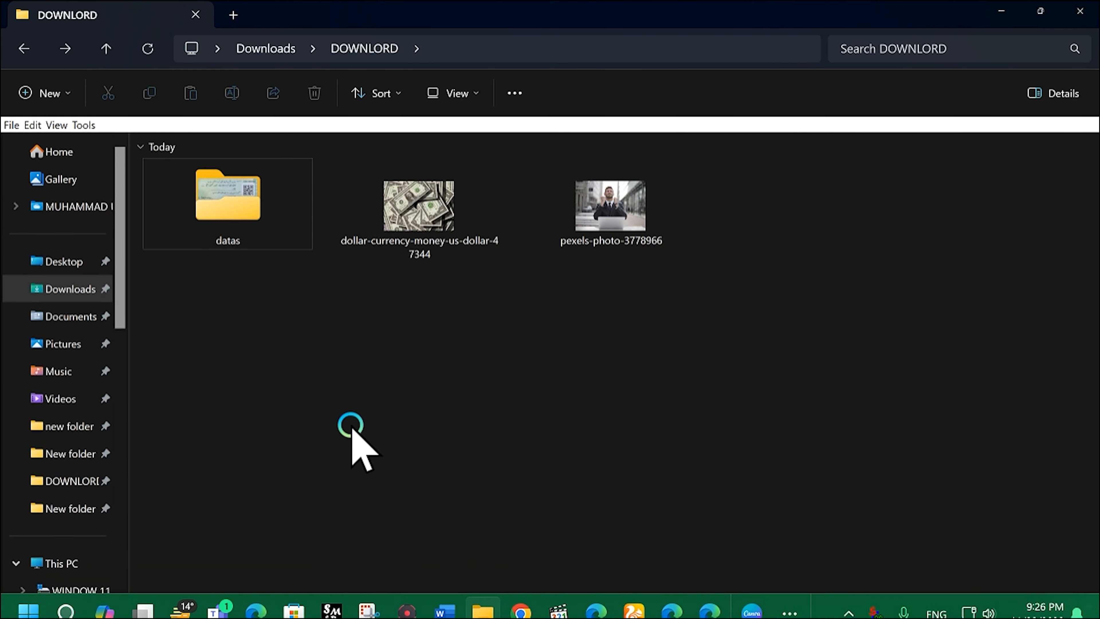
pyautogui.press('BackSpace')
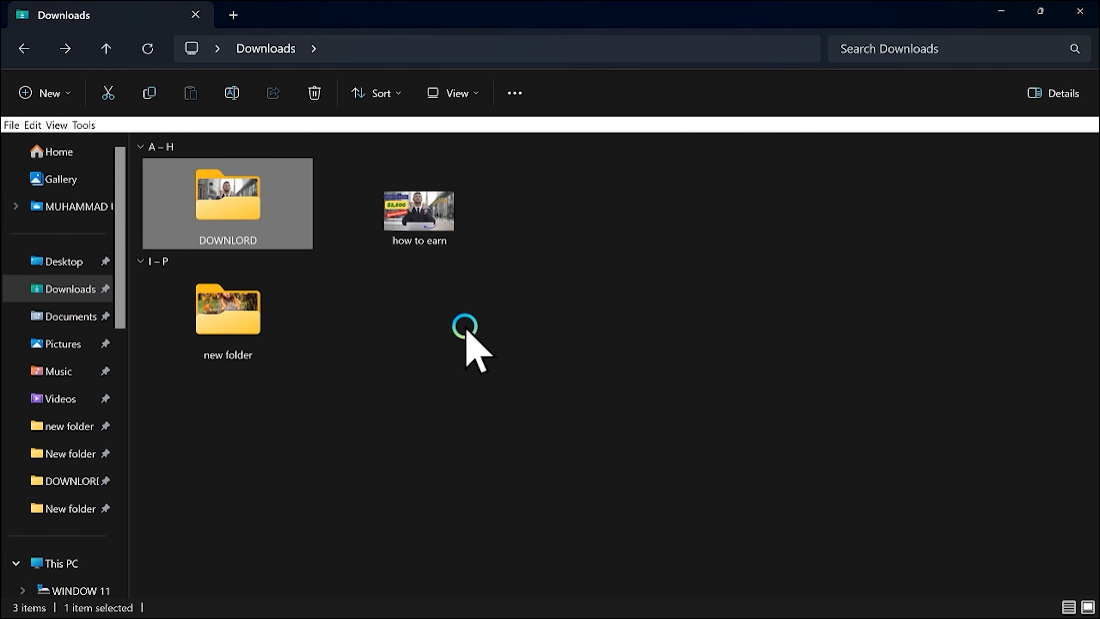
pyautogui.doubleClick(433, 246)
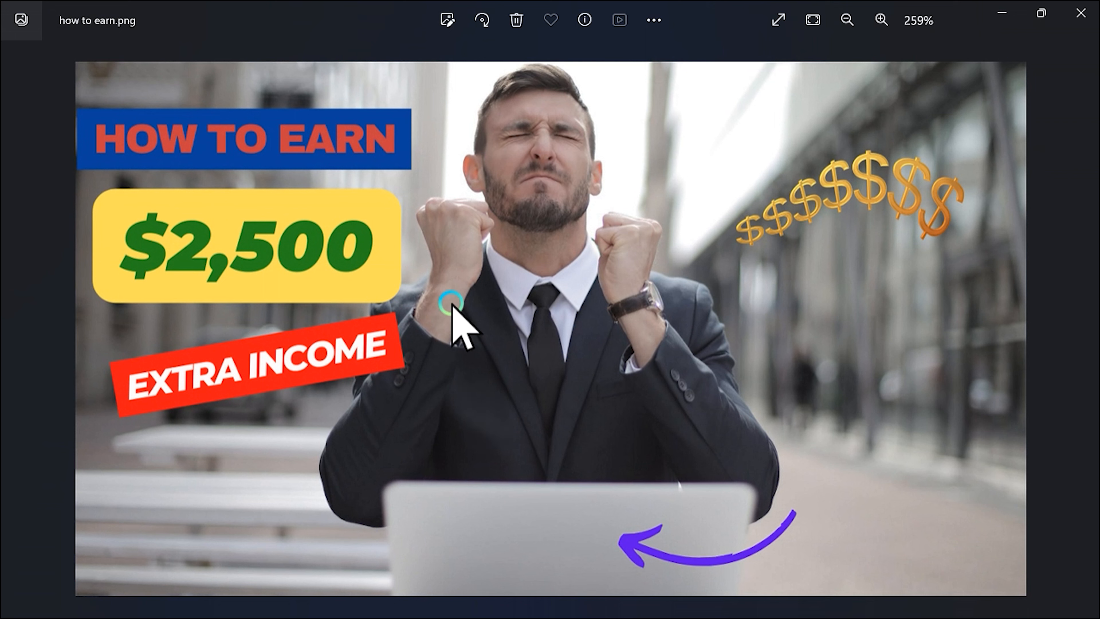
# Bring up the additional open apps to switch away from the how to earn.png preview.
pyautogui.moveTo(715, 579)
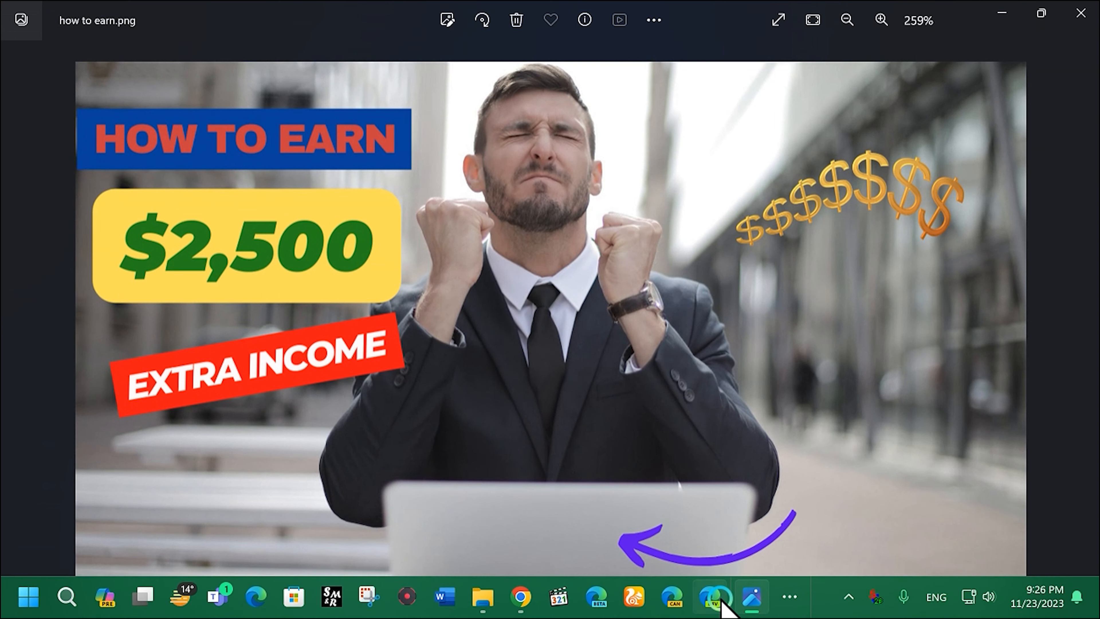
pyautogui.click(787, 602)
pyautogui.moveTo(750, 588)
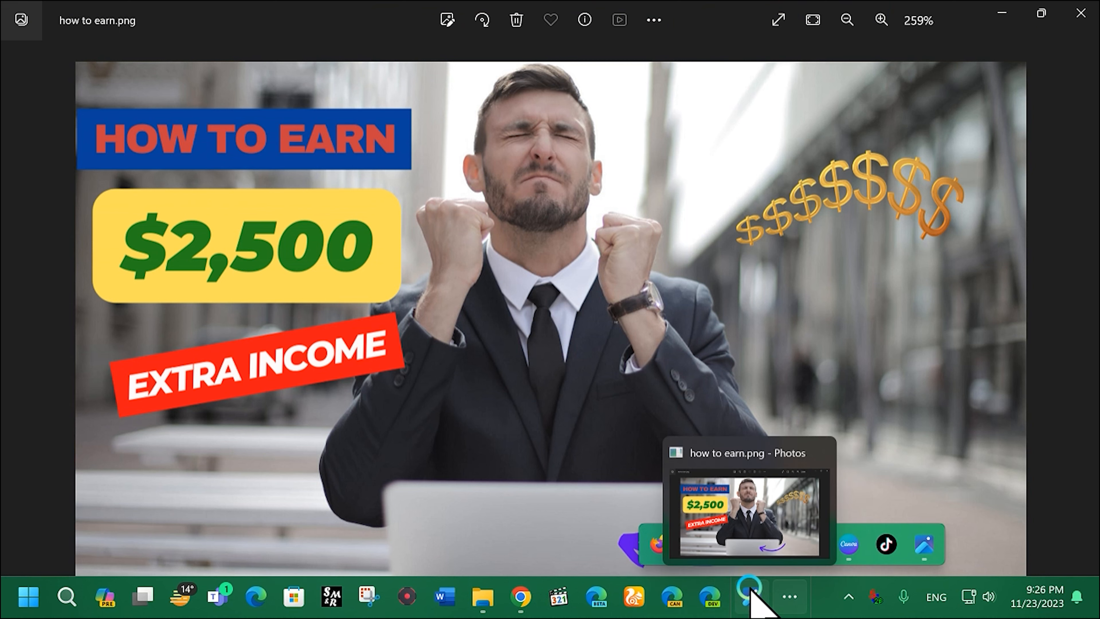